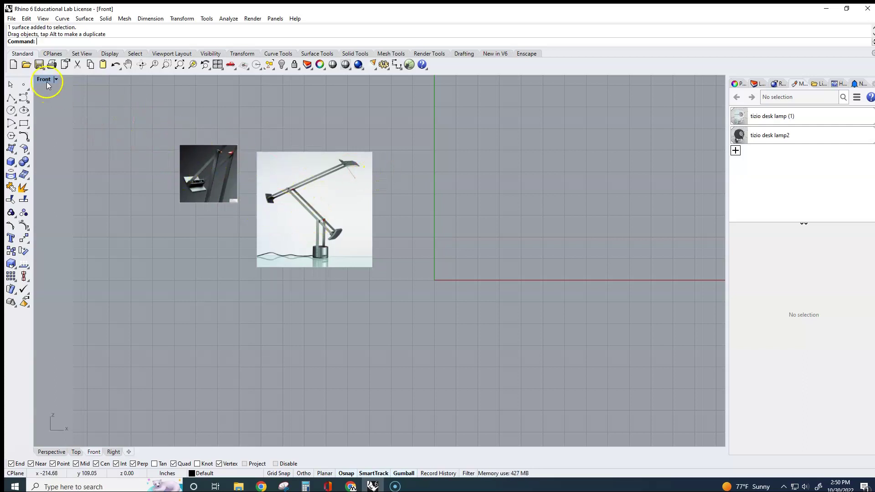
Create a vertical solid cylinder centred on the origin in the Top view, with radius 2.5 and height 4 inches
{"action": "scroll", "coordinate": [224, 199], "scroll_direction": "up", "scroll_amount": 3}
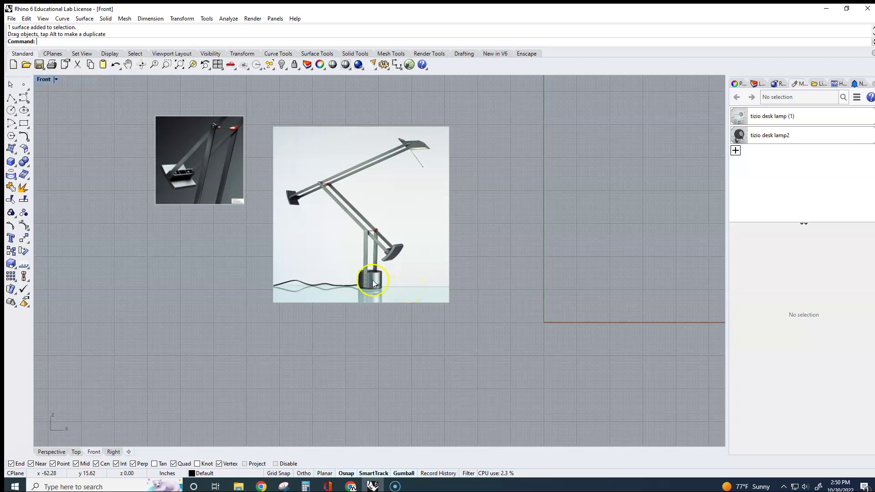
{"action": "scroll", "coordinate": [367, 280], "scroll_direction": "up", "scroll_amount": 3}
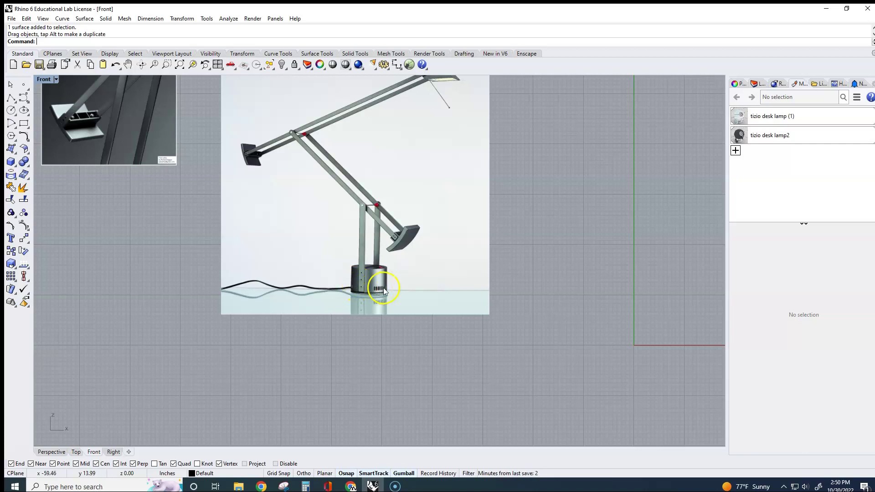
{"action": "double_click", "coordinate": [42, 79]}
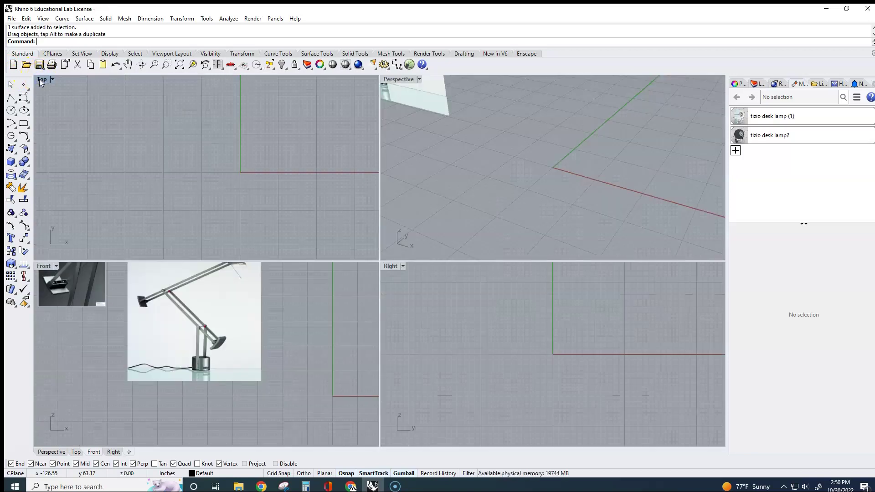
{"action": "double_click", "coordinate": [41, 80]}
{"action": "left_click", "coordinate": [261, 225]}
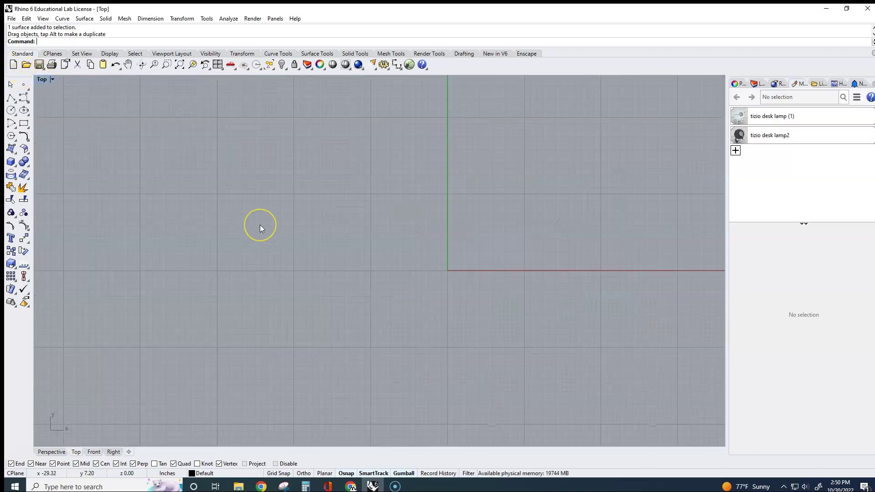
{"action": "left_click", "coordinate": [12, 165]}
{"action": "left_click", "coordinate": [15, 167]}
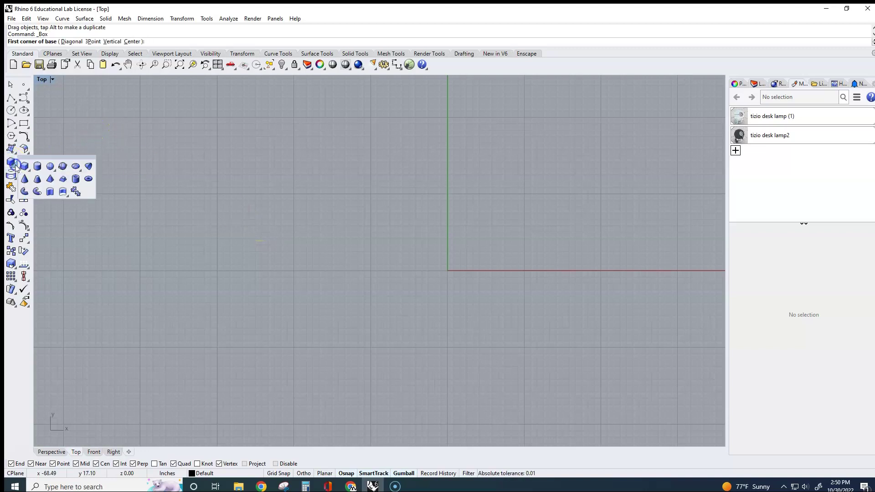
{"action": "left_click", "coordinate": [37, 166]}
{"action": "type", "text": "0"}
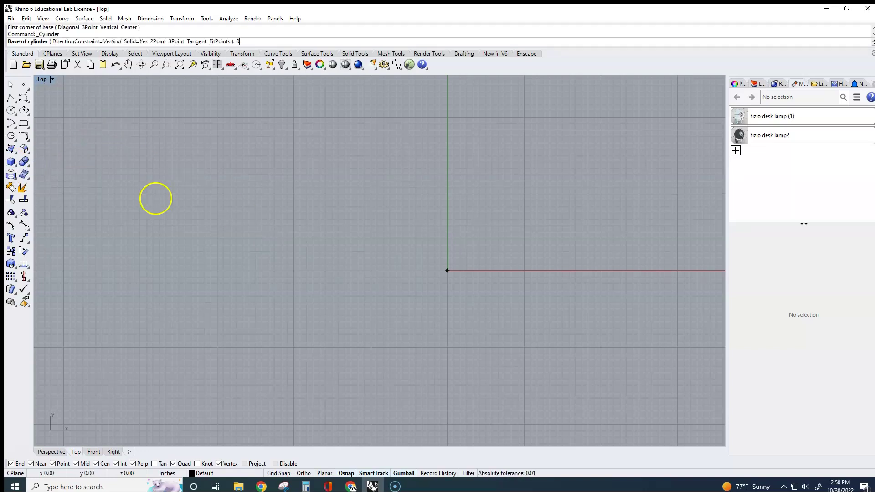
{"action": "key", "text": "Return"}
{"action": "type", "text": "2.5"}
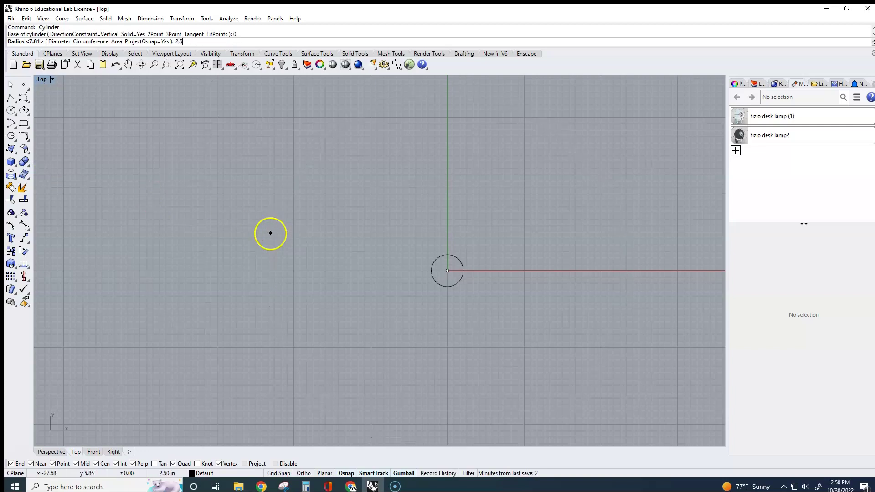
{"action": "key", "text": "Return"}
{"action": "type", "text": "4"}
{"action": "key", "text": "Return"}
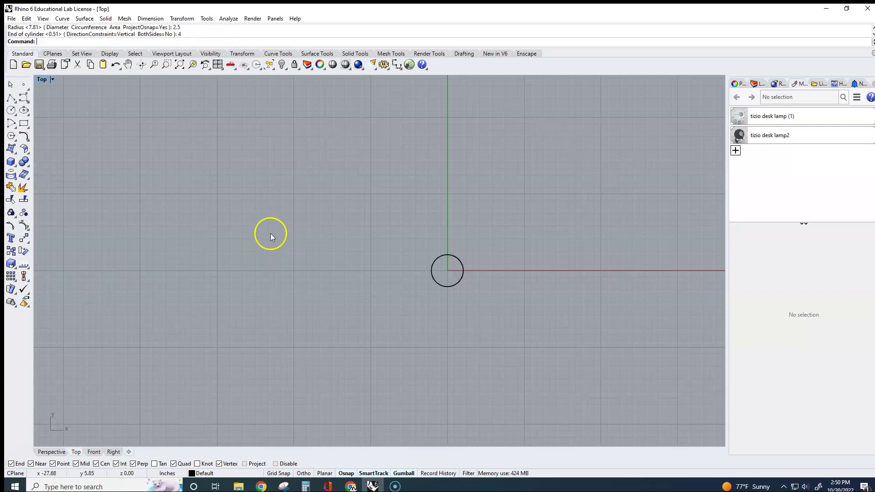
Scale the full lamp reference picture in the Front view from the base's bottom so the lamp base is 4 inches high
{"action": "double_click", "coordinate": [41, 80]}
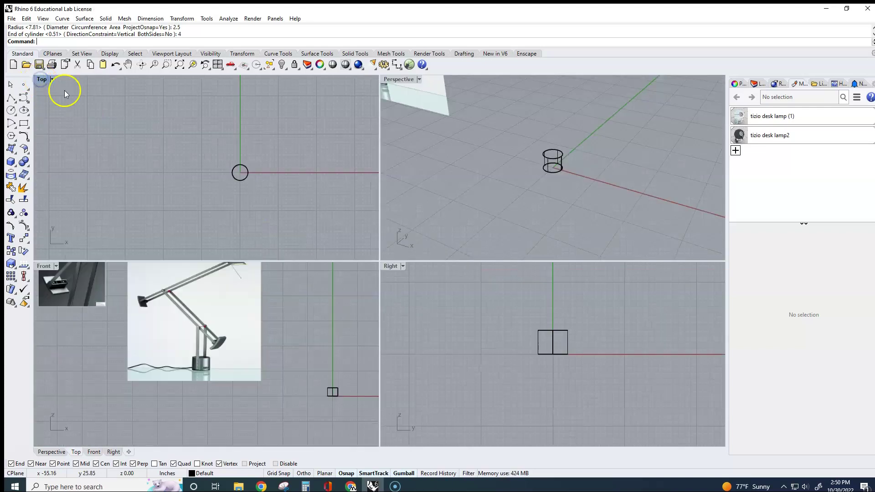
{"action": "double_click", "coordinate": [43, 266]}
{"action": "scroll", "coordinate": [354, 324], "scroll_direction": "down", "scroll_amount": 4}
{"action": "scroll", "coordinate": [428, 347], "scroll_direction": "up", "scroll_amount": 2}
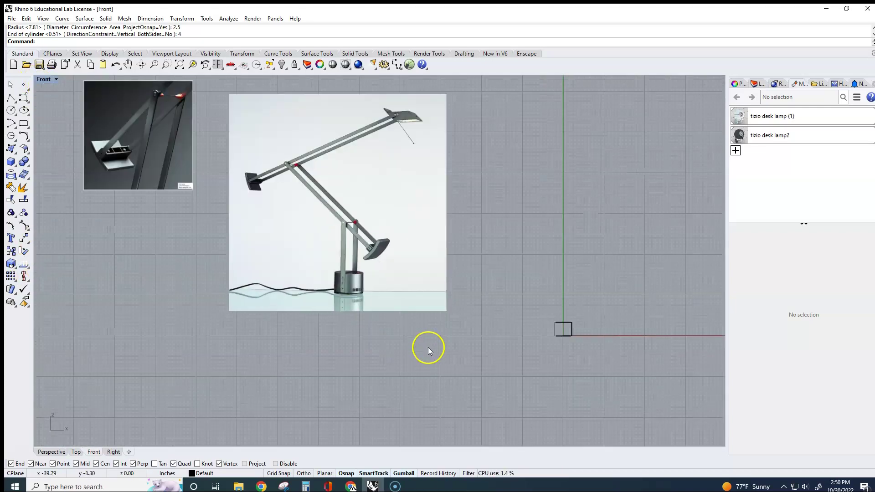
{"action": "scroll", "coordinate": [420, 340], "scroll_direction": "up", "scroll_amount": 2}
{"action": "scroll", "coordinate": [394, 300], "scroll_direction": "down", "scroll_amount": 2}
{"action": "left_click", "coordinate": [357, 214]}
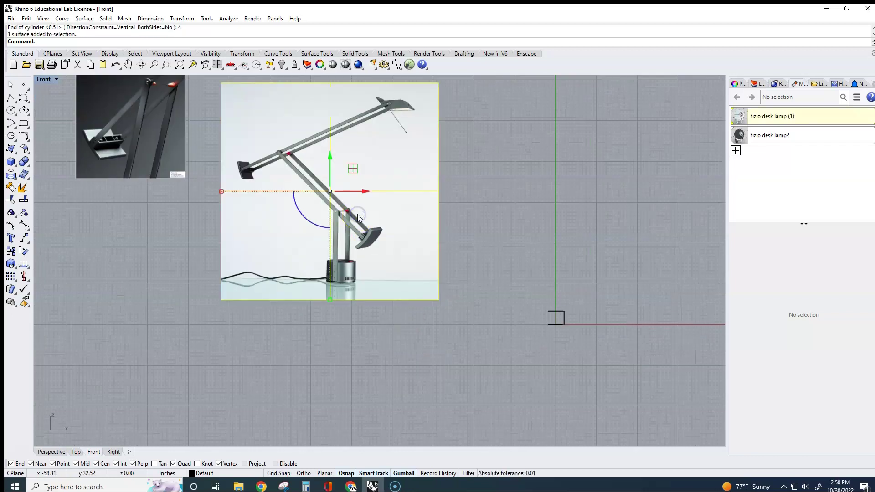
{"action": "type", "text": "Scale"}
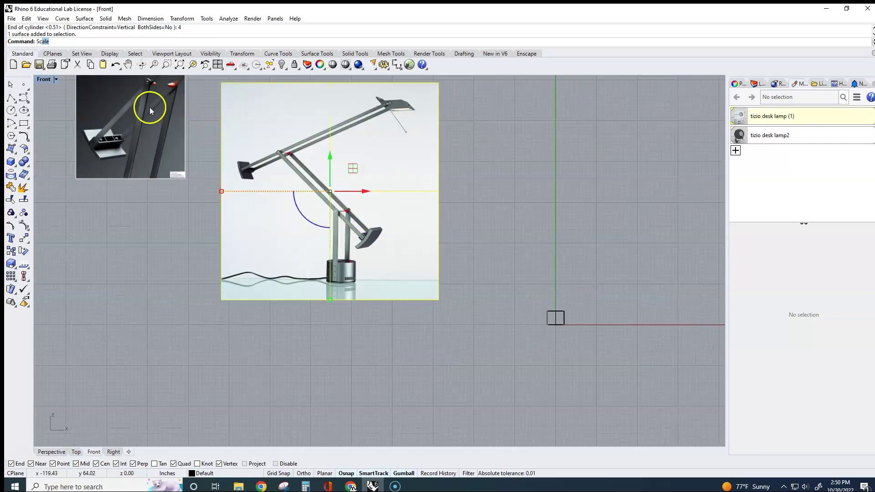
{"action": "key", "text": "Return"}
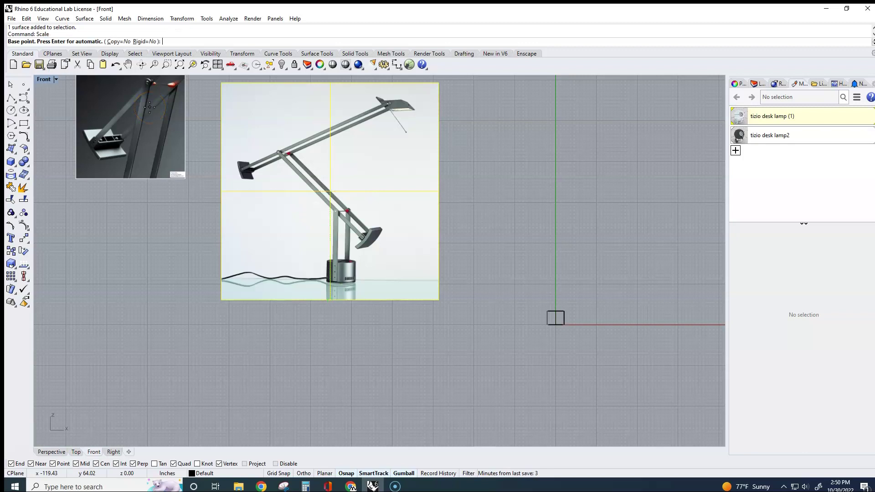
{"action": "scroll", "coordinate": [226, 250], "scroll_direction": "up", "scroll_amount": 10}
{"action": "left_click", "coordinate": [535, 340]}
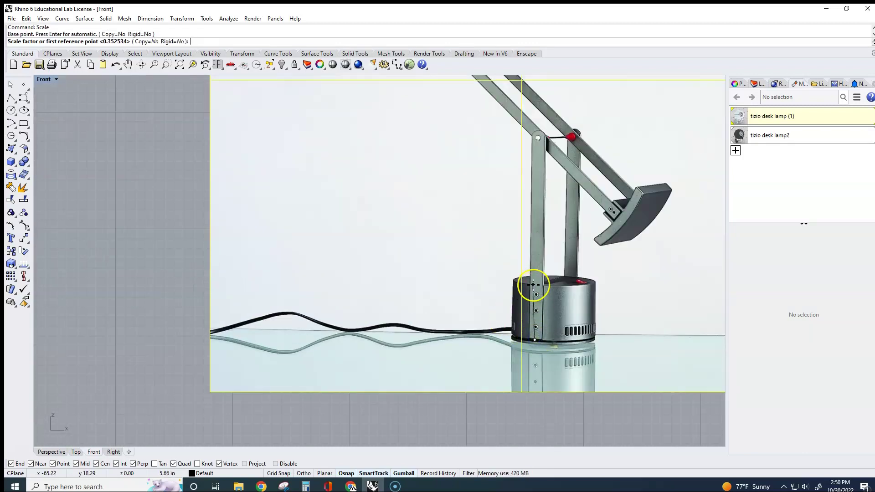
{"action": "key", "text": "F8"}
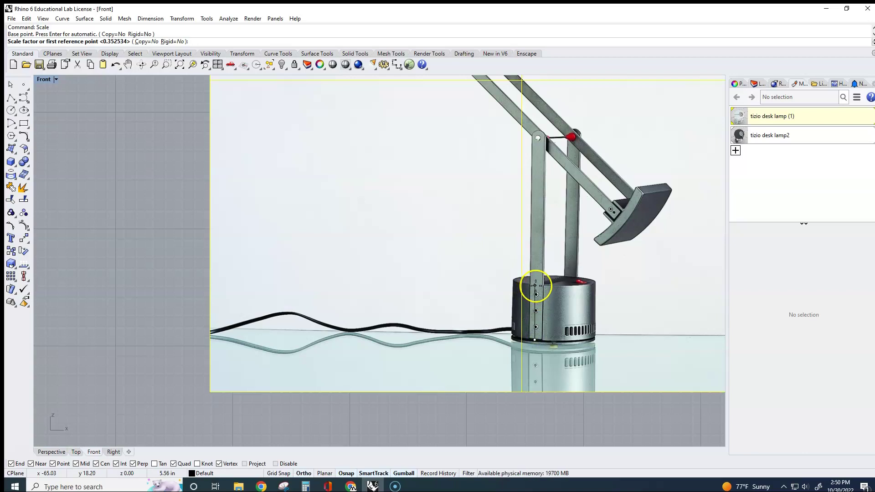
{"action": "left_click", "coordinate": [535, 285]}
{"action": "type", "text": "4"}
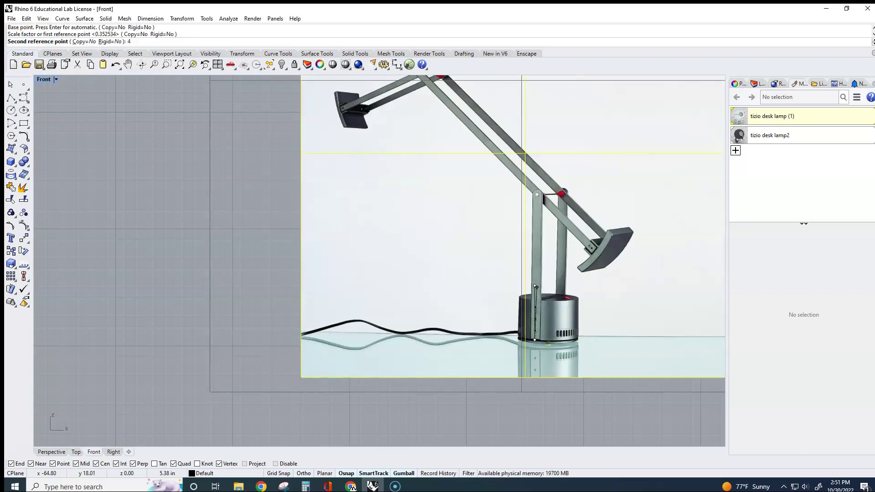
{"action": "key", "text": "Return"}
Move the full lamp picture and the close-up picture nearer to the cylinder, keeping them side by side
{"action": "scroll", "coordinate": [534, 287], "scroll_direction": "down", "scroll_amount": 5}
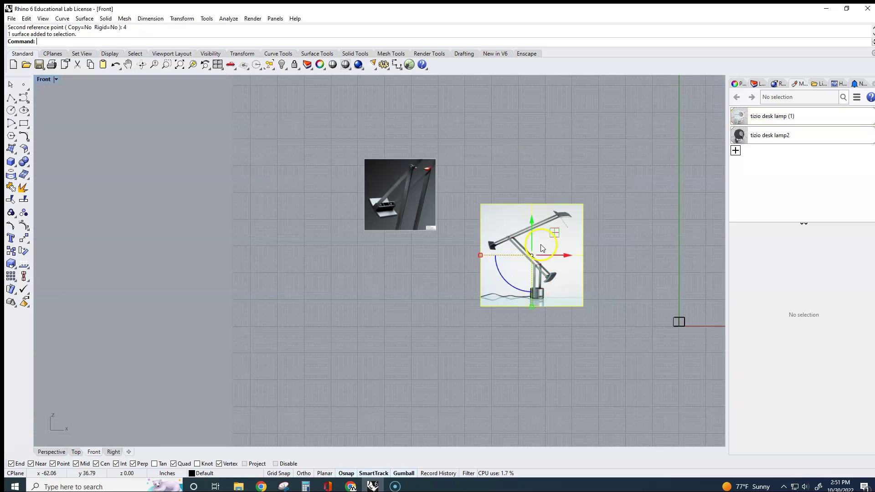
{"action": "left_click_drag", "start_coordinate": [549, 243], "coordinate": [627, 262]}
{"action": "left_click", "coordinate": [676, 357]}
{"action": "right_click_drag", "start_coordinate": [676, 357], "coordinate": [551, 334]}
{"action": "left_click", "coordinate": [298, 191]}
{"action": "left_click_drag", "start_coordinate": [294, 152], "coordinate": [391, 245]}
{"action": "left_click", "coordinate": [524, 327]}
{"action": "right_click_drag", "start_coordinate": [524, 328], "coordinate": [474, 328]}
{"action": "scroll", "coordinate": [515, 291], "scroll_direction": "up", "scroll_amount": 8}
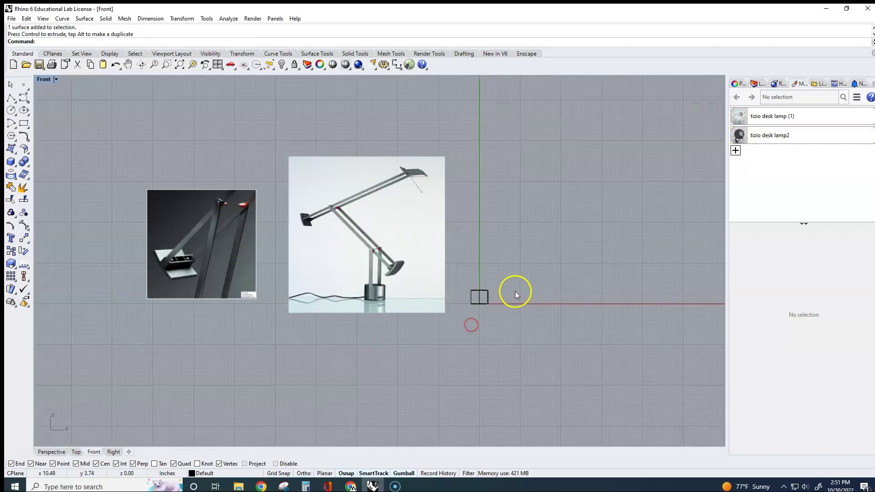
Draw a horizontal line from the joint atop the lamp's upright in the picture to beyond the cylinder's vertical axis
{"action": "scroll", "coordinate": [244, 270], "scroll_direction": "up", "scroll_amount": 2}
{"action": "scroll", "coordinate": [244, 172], "scroll_direction": "up", "scroll_amount": 2}
{"action": "scroll", "coordinate": [241, 199], "scroll_direction": "down", "scroll_amount": 4}
{"action": "left_click", "coordinate": [147, 152]}
{"action": "type", "text": "D"}
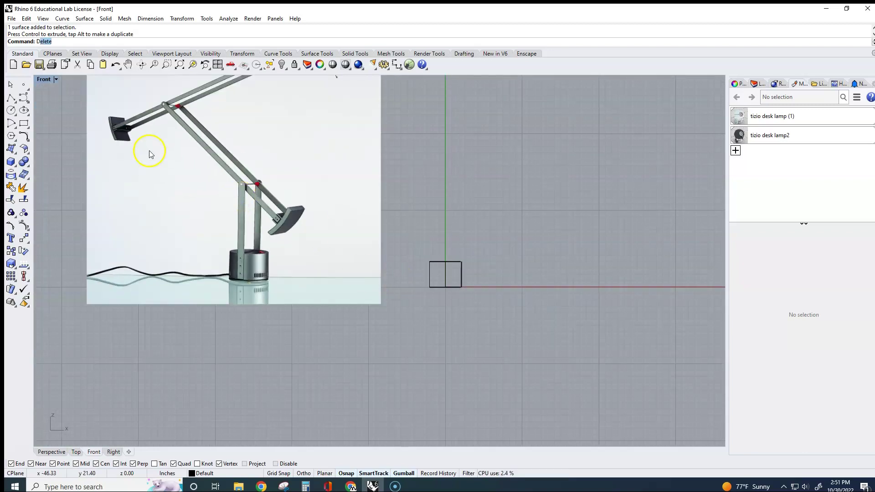
{"action": "type", "text": "D"}
{"action": "key", "text": "BackSpace"}
{"action": "type", "text": "L"}
{"action": "key", "text": "Return"}
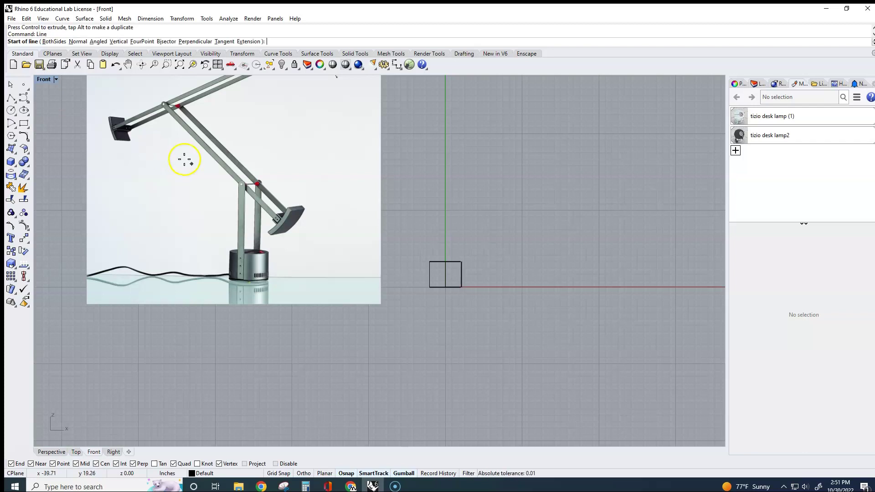
{"action": "left_click", "coordinate": [240, 183]}
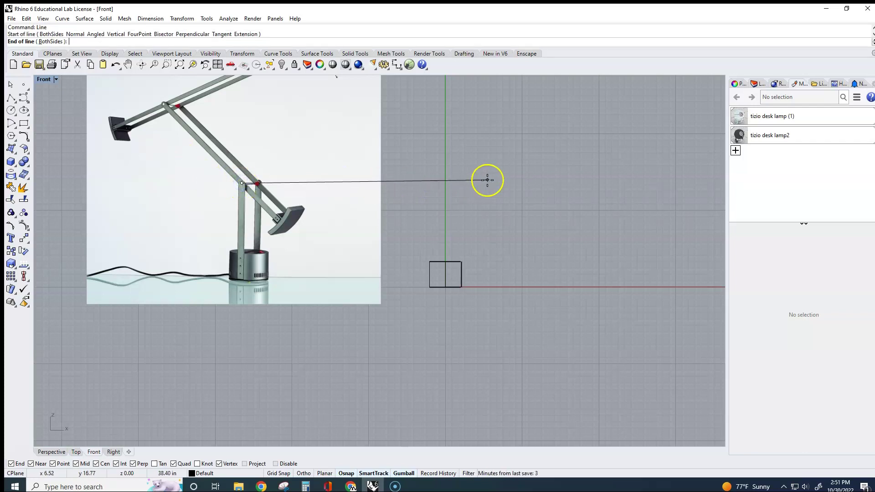
{"action": "left_click", "coordinate": [504, 200]}
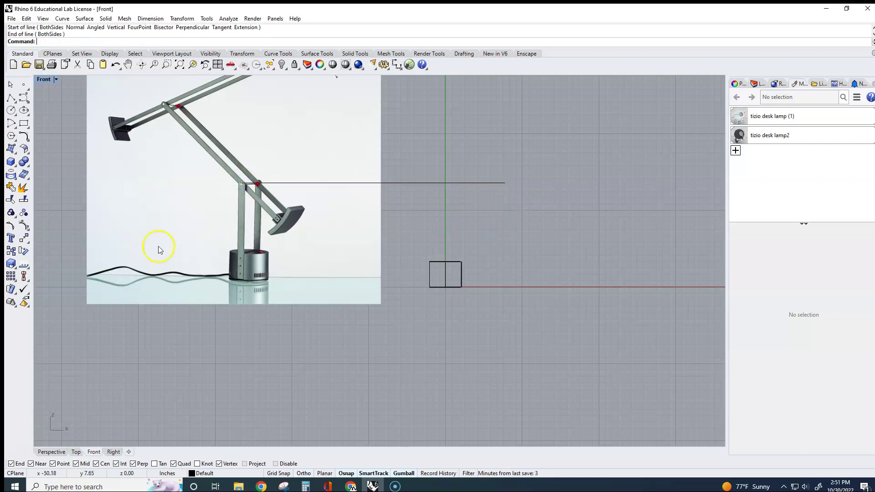
{"action": "left_click", "coordinate": [24, 123]}
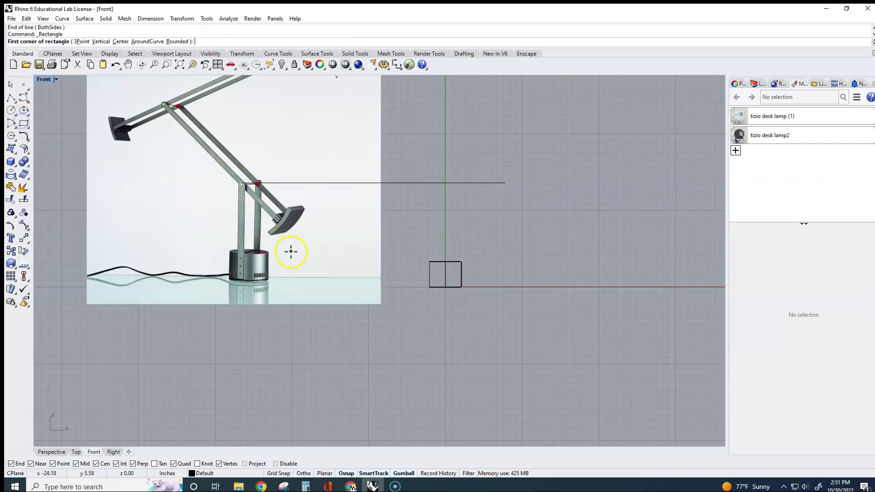
{"action": "scroll", "coordinate": [432, 285], "scroll_direction": "up", "scroll_amount": 3}
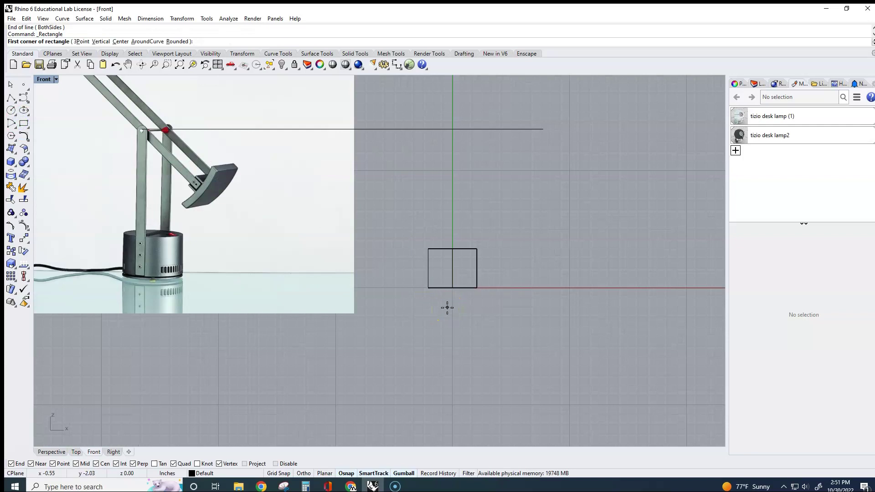
{"action": "right_click", "coordinate": [443, 299]}
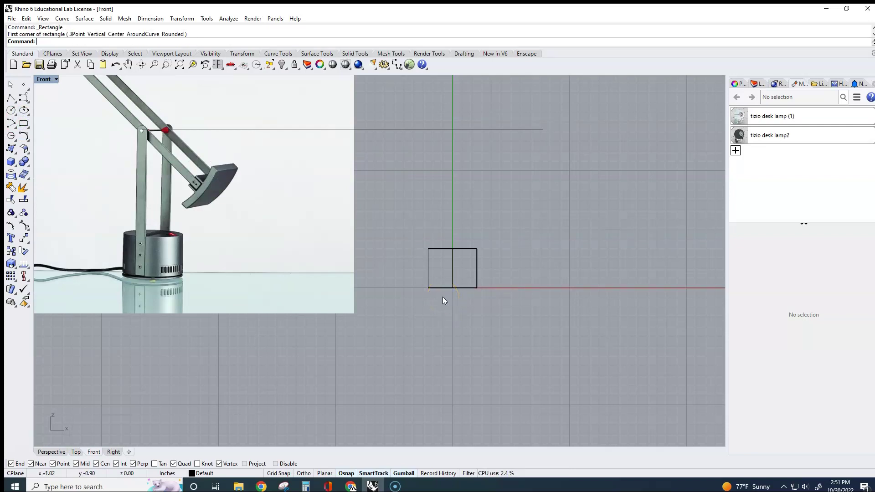
Draw a vertical line from the centre of the cylinder's bottom edge up past the horizontal guide line
{"action": "type", "text": "line"}
{"action": "key", "text": "Return"}
{"action": "left_click", "coordinate": [453, 290]}
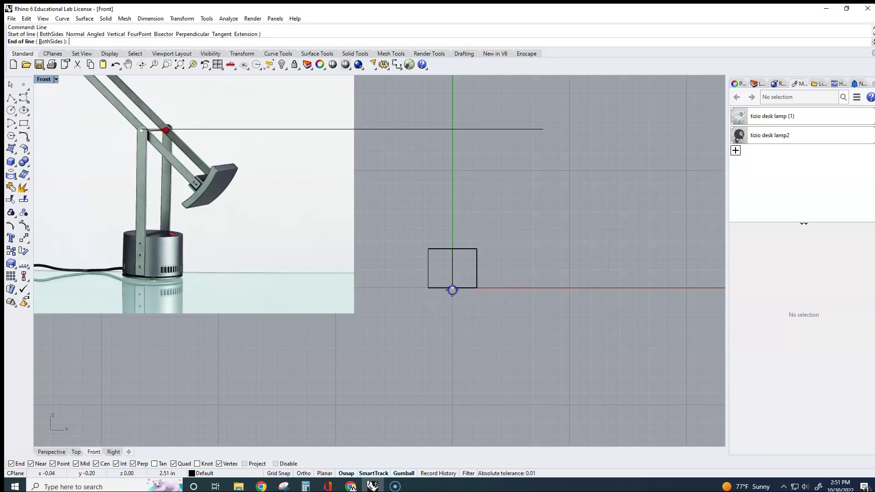
{"action": "left_click", "coordinate": [455, 101]}
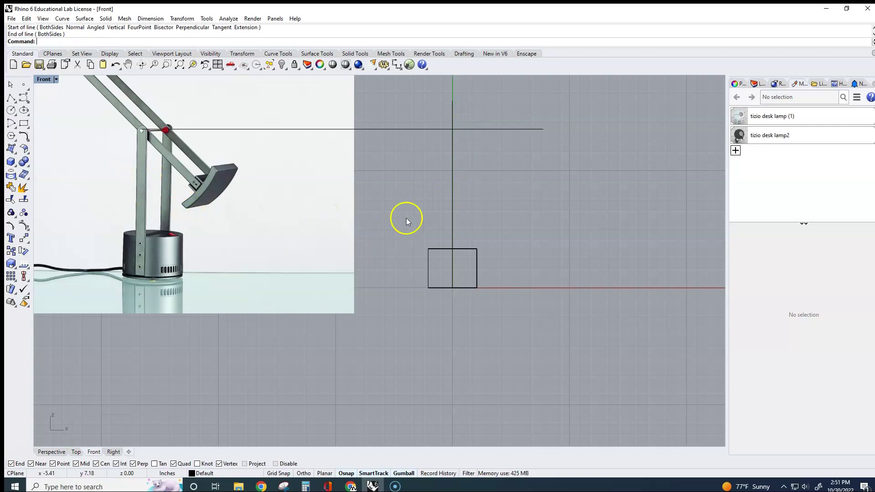
{"action": "type", "text": "Line"}
{"action": "key", "text": "Return"}
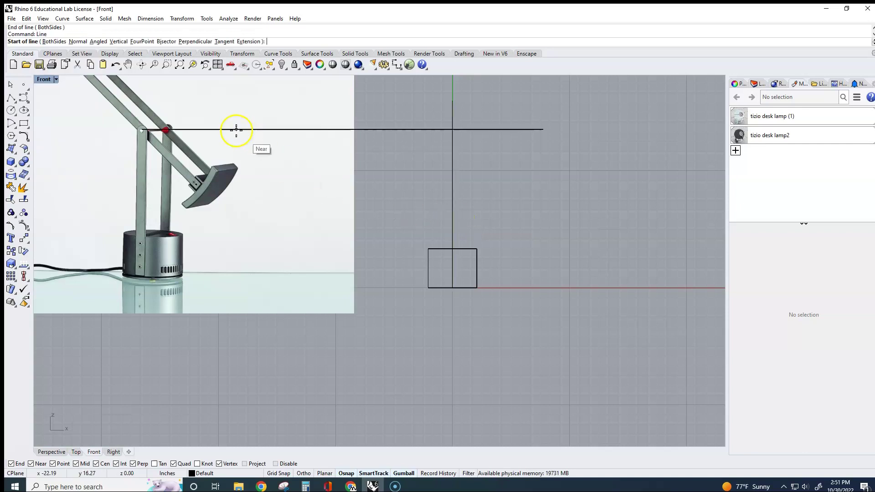
{"action": "left_click", "coordinate": [49, 41]}
{"action": "left_click", "coordinate": [388, 243]}
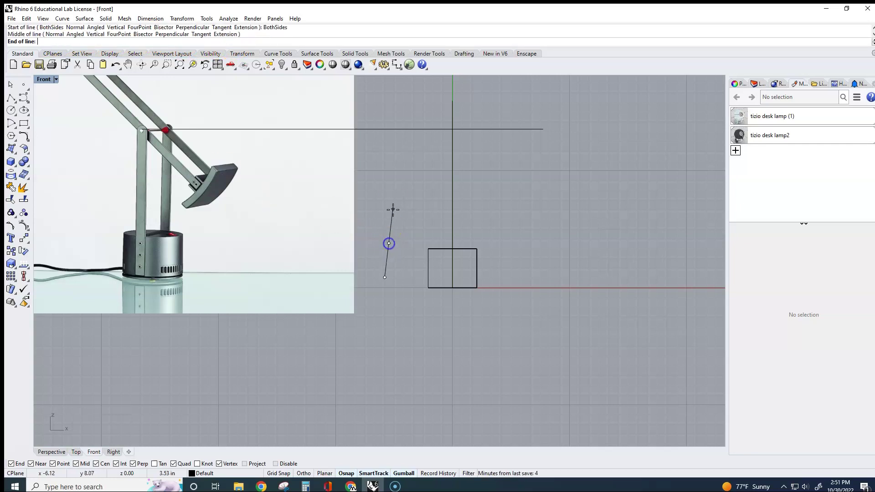
{"action": "key", "text": "Escape"}
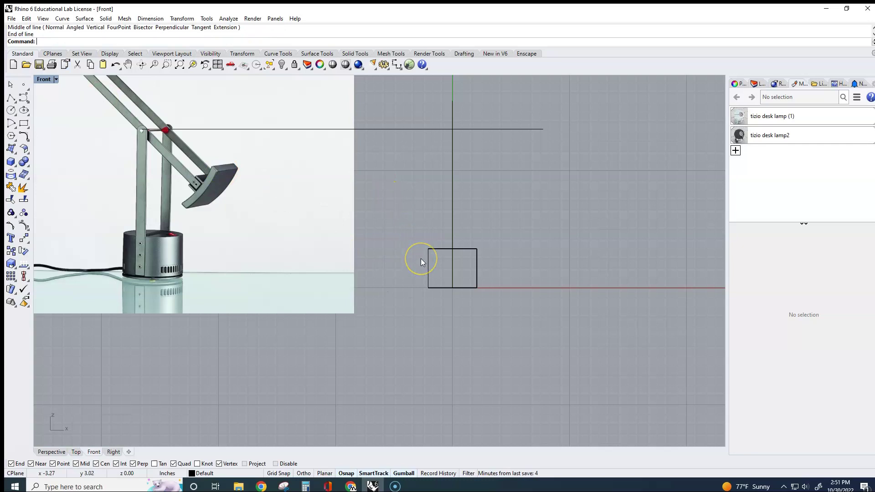
Offset the vertical centre line by 0.5 inches to both its left and right sides
{"action": "key", "text": "Return"}
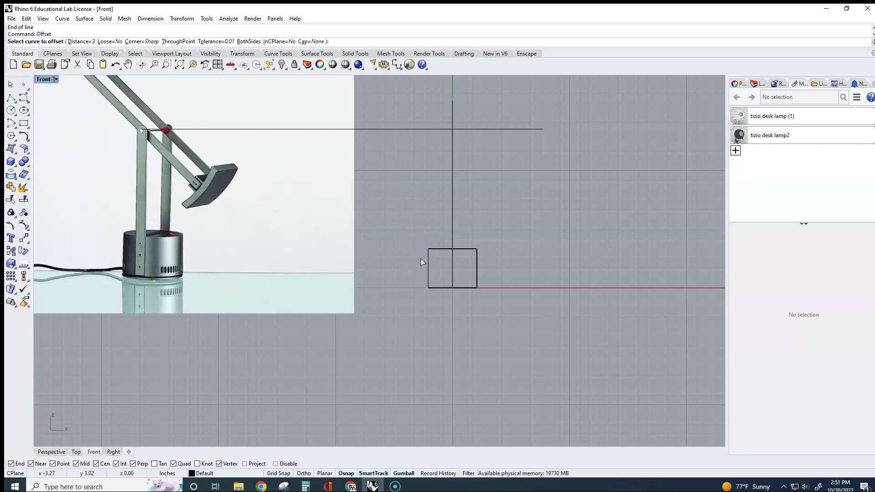
{"action": "key", "text": "Return"}
{"action": "left_click", "coordinate": [445, 287]}
{"action": "left_click", "coordinate": [454, 228]}
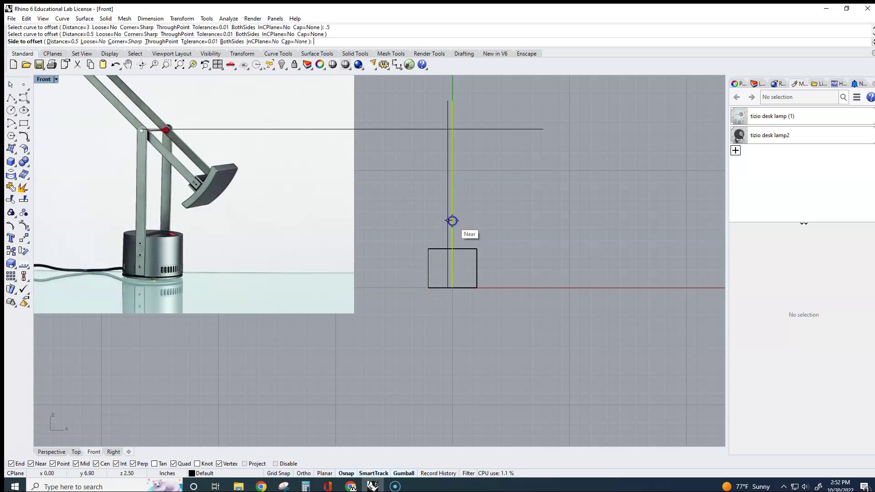
{"action": "left_click", "coordinate": [427, 222]}
{"action": "scroll", "coordinate": [461, 223], "scroll_direction": "up", "scroll_amount": 1}
{"action": "scroll", "coordinate": [460, 223], "scroll_direction": "up", "scroll_amount": 1}
{"action": "left_click", "coordinate": [450, 223]}
{"action": "key", "text": "Return"}
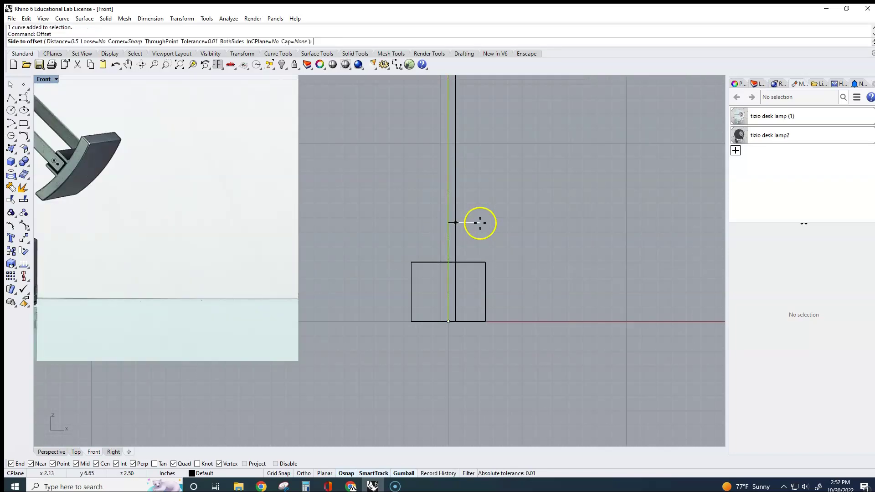
{"action": "left_click", "coordinate": [481, 223]}
{"action": "scroll", "coordinate": [482, 223], "scroll_direction": "down", "scroll_amount": 1}
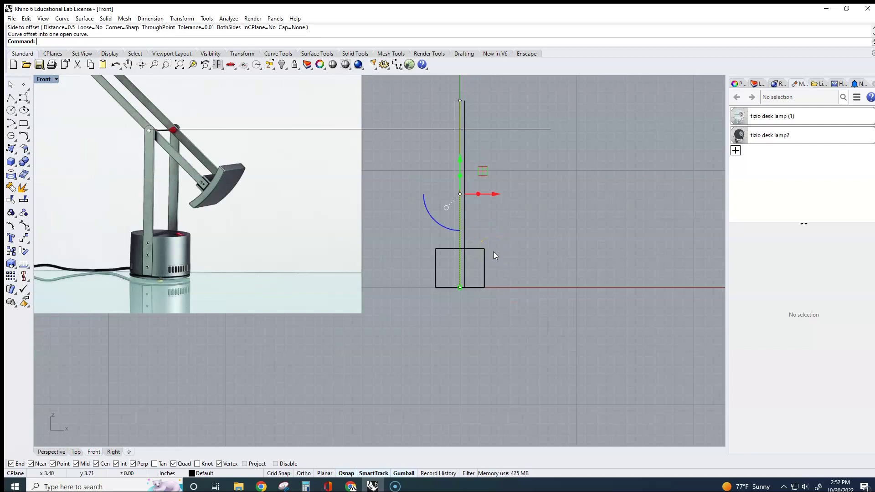
{"action": "scroll", "coordinate": [473, 149], "scroll_direction": "up", "scroll_amount": 1}
{"action": "key", "text": "Escape"}
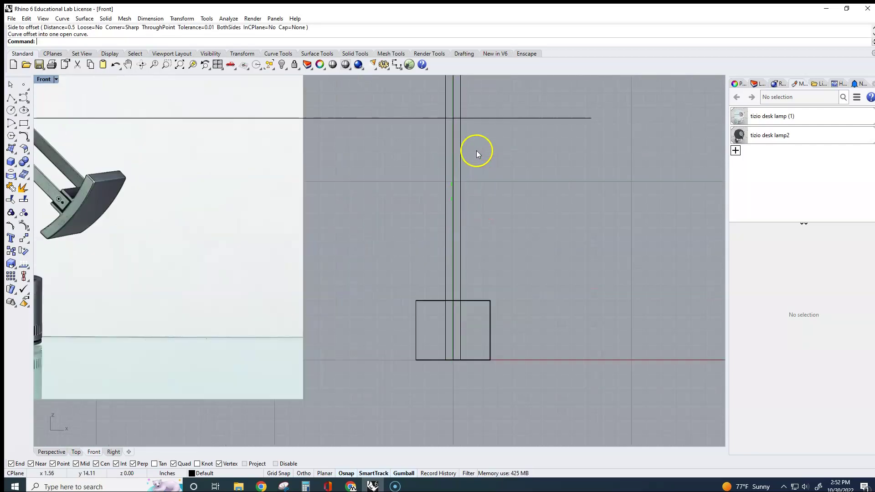
{"action": "right_click_drag", "start_coordinate": [477, 151], "coordinate": [510, 215]}
{"action": "scroll", "coordinate": [498, 206], "scroll_direction": "up", "scroll_amount": 1}
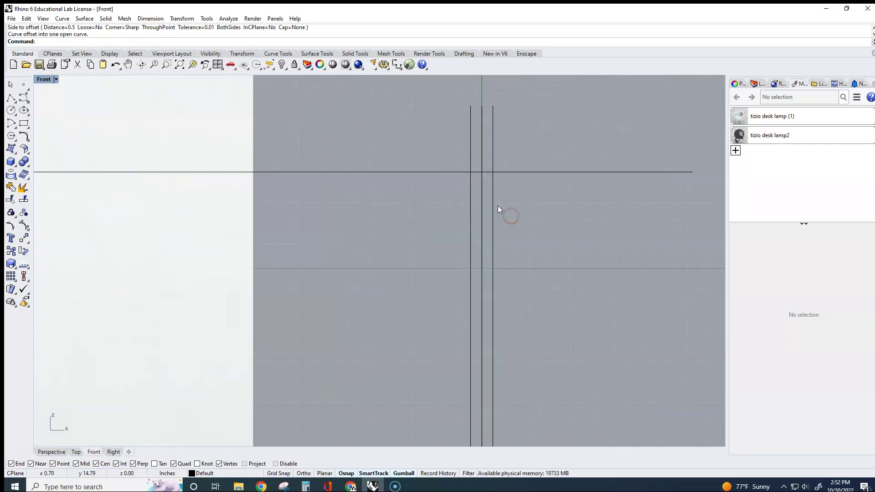
{"action": "left_click", "coordinate": [10, 124]}
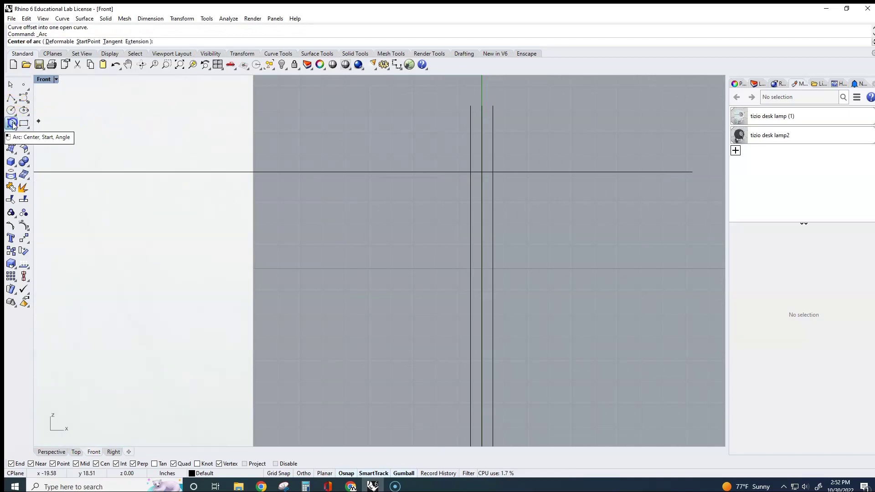
{"action": "left_click", "coordinate": [37, 128]}
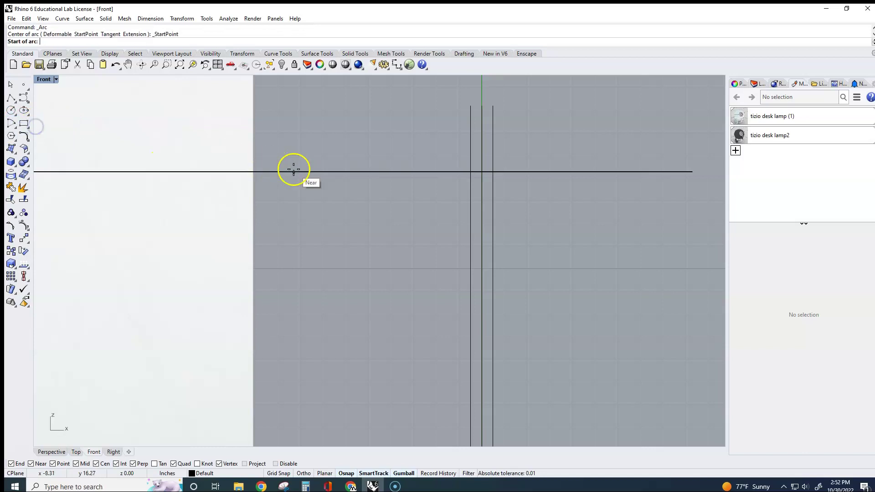
{"action": "left_click", "coordinate": [470, 172]}
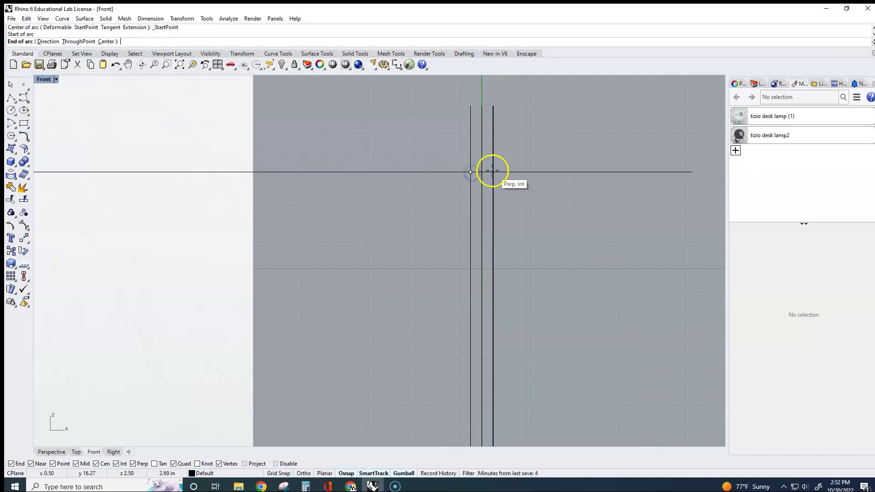
{"action": "left_click", "coordinate": [492, 172]}
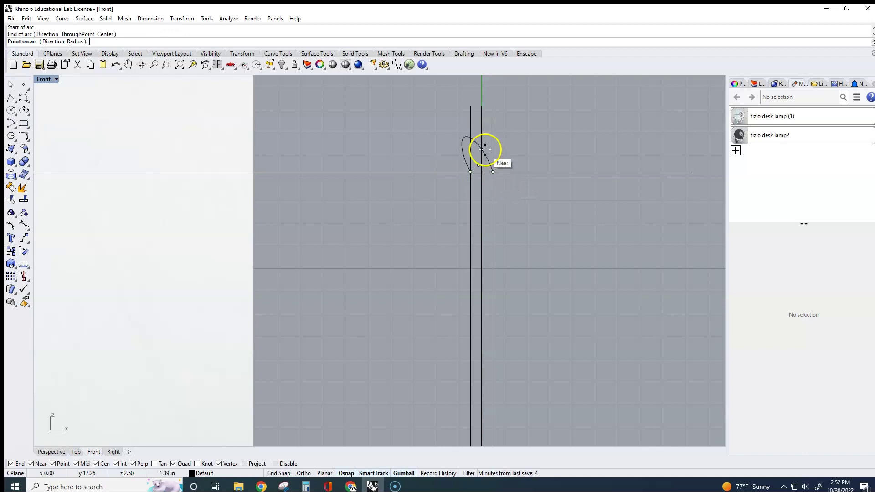
{"action": "key", "text": "Escape"}
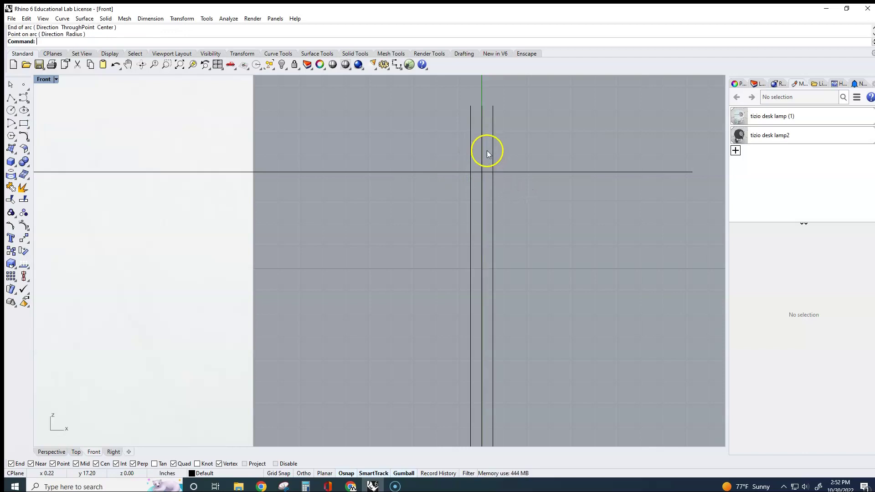
Examine in perspective how the horizontal guide line lies relative to the vertical guide lines and the cylinder
{"action": "double_click", "coordinate": [43, 80]}
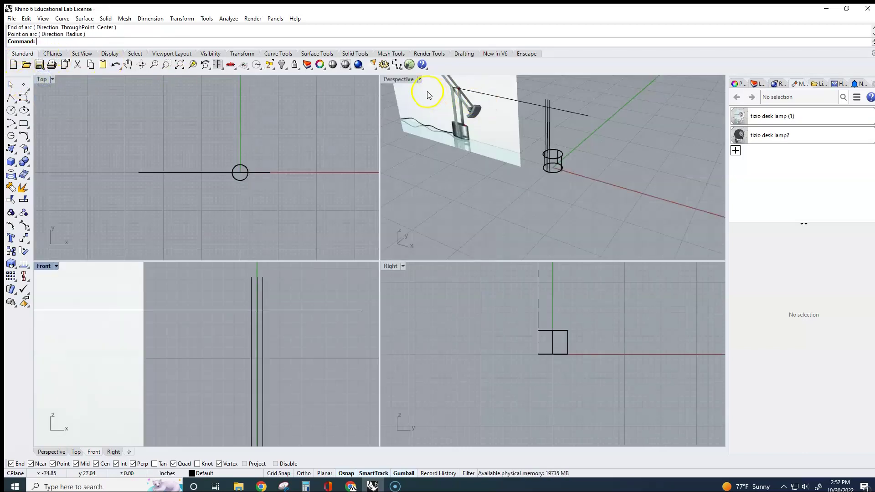
{"action": "double_click", "coordinate": [393, 80]}
{"action": "right_click_drag", "start_coordinate": [426, 221], "coordinate": [446, 196]}
{"action": "left_click", "coordinate": [445, 136]}
{"action": "right_click_drag", "start_coordinate": [442, 144], "coordinate": [365, 198]}
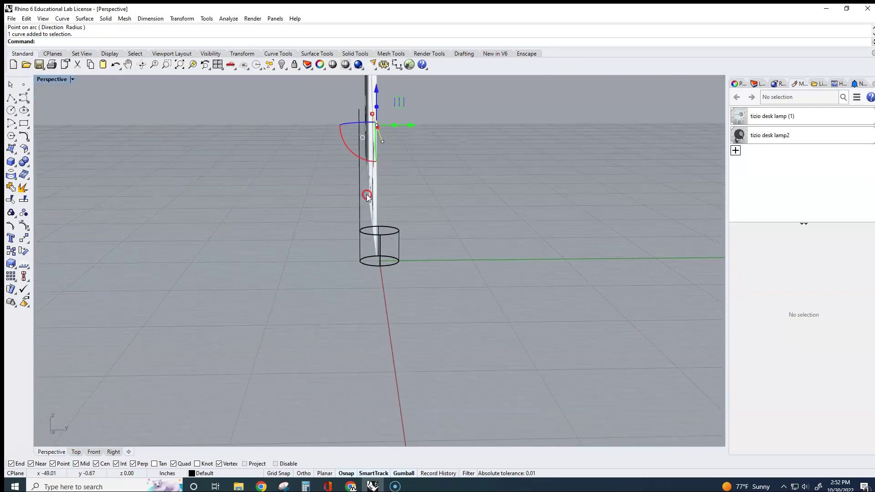
{"action": "right_click_drag", "start_coordinate": [387, 161], "coordinate": [450, 311]}
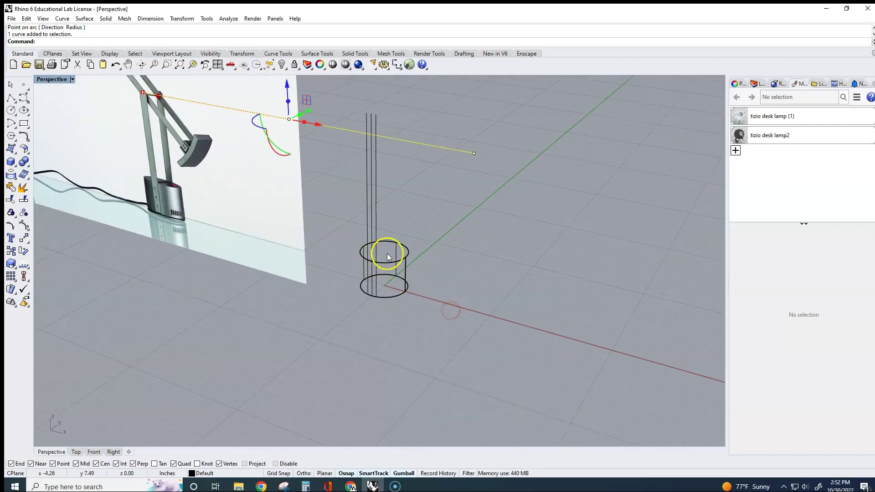
{"action": "right_click_drag", "start_coordinate": [438, 215], "coordinate": [481, 245]}
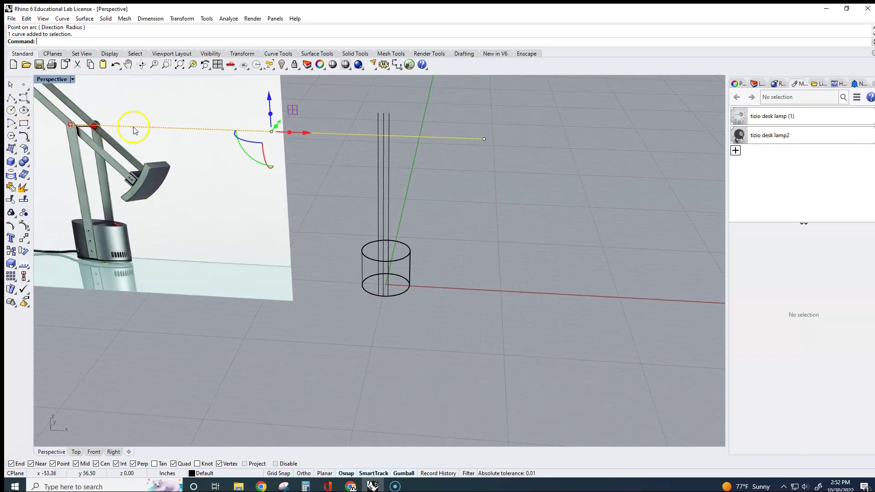
{"action": "double_click", "coordinate": [52, 80]}
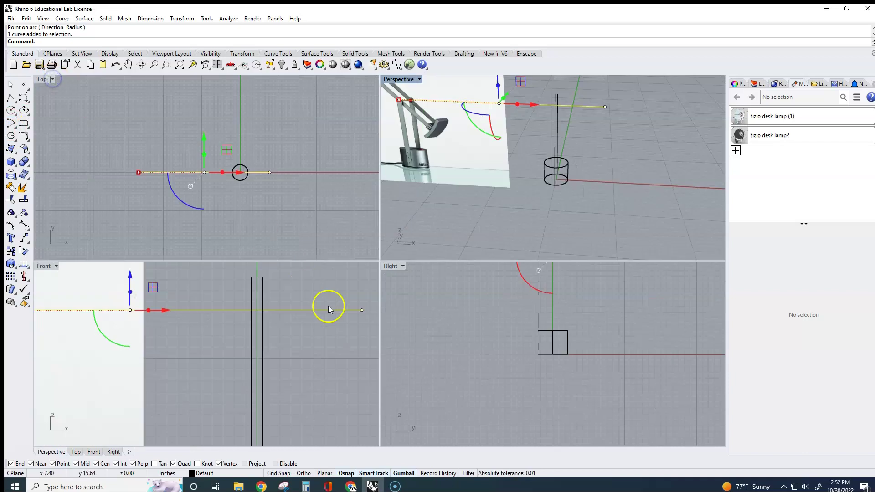
{"action": "double_click", "coordinate": [37, 267]}
{"action": "right_click_drag", "start_coordinate": [450, 292], "coordinate": [453, 301]}
{"action": "key", "text": "Escape"}
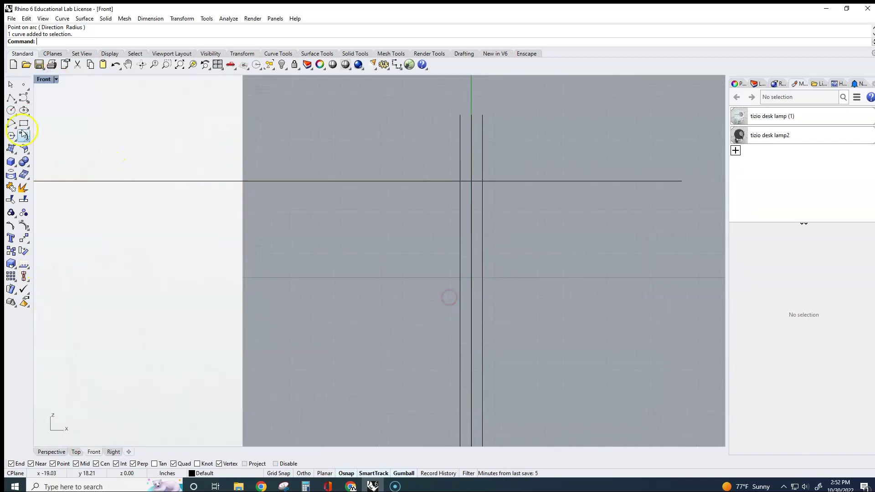
Draw a circle of 0.5 inch radius centred on the vertical centre line, touching both side lines, and delete the horizontal guide line
{"action": "left_click", "coordinate": [11, 110]}
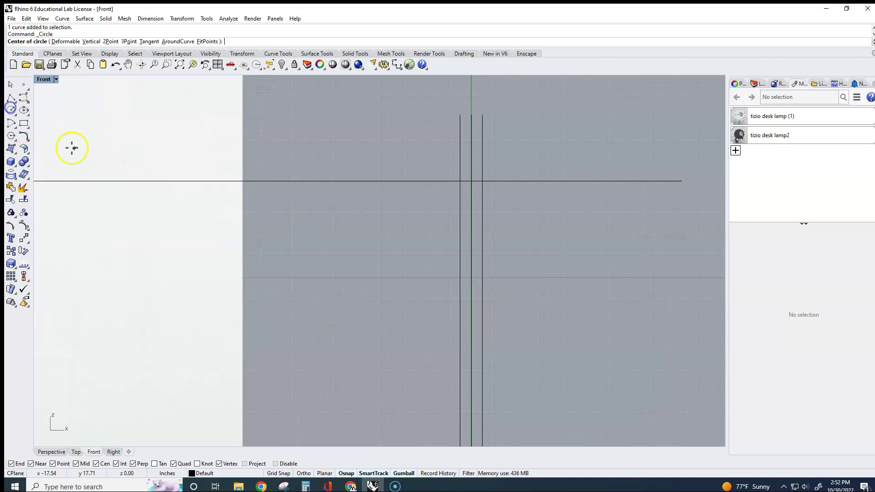
{"action": "left_click", "coordinate": [472, 226]}
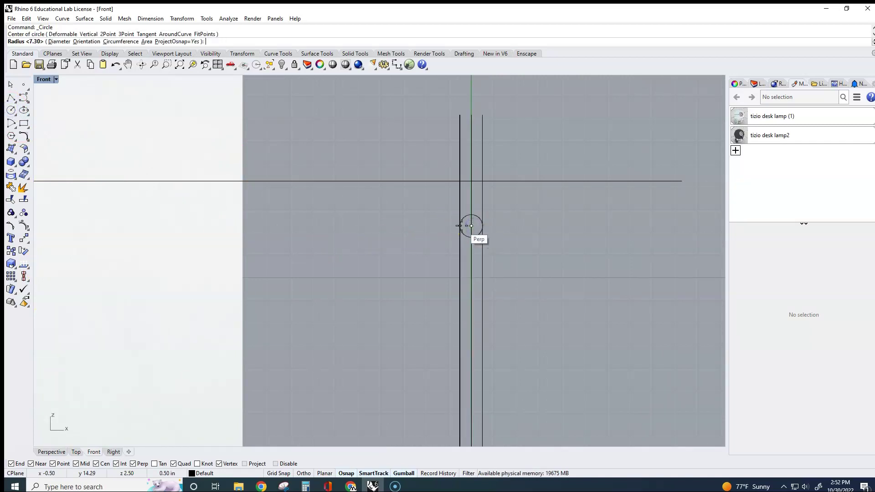
{"action": "left_click", "coordinate": [459, 226]}
{"action": "right_click_drag", "start_coordinate": [477, 215], "coordinate": [484, 220]}
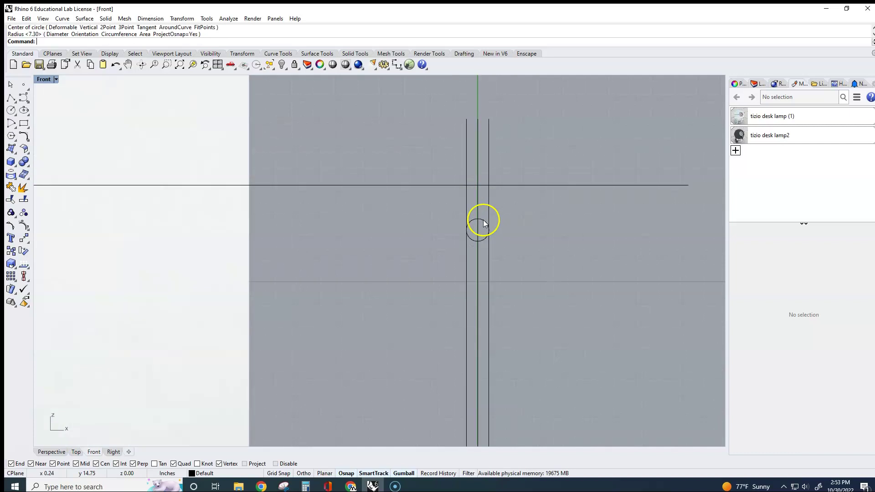
{"action": "left_click", "coordinate": [541, 183]}
{"action": "key", "text": "Delete"}
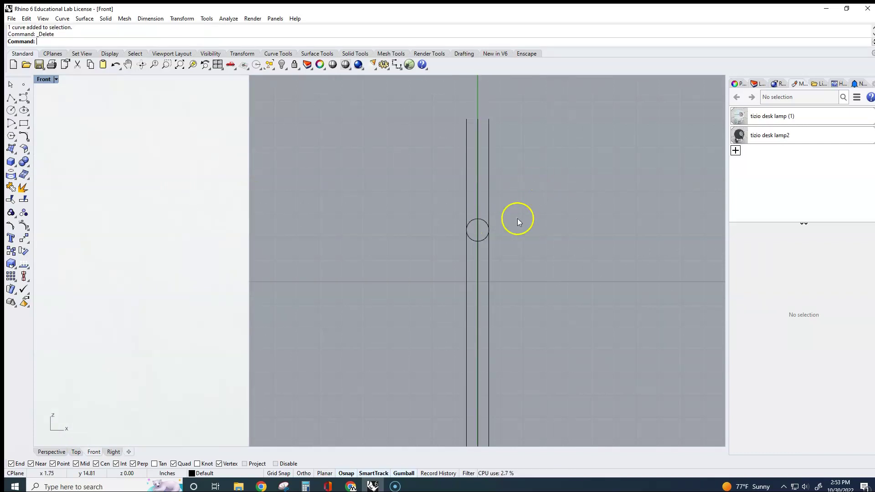
Trim away both side lines above the circle and the circle's lower half, leaving a rounded top on the upright
{"action": "scroll", "coordinate": [518, 221], "scroll_direction": "up", "scroll_amount": 1}
{"action": "type", "text": "Trim"}
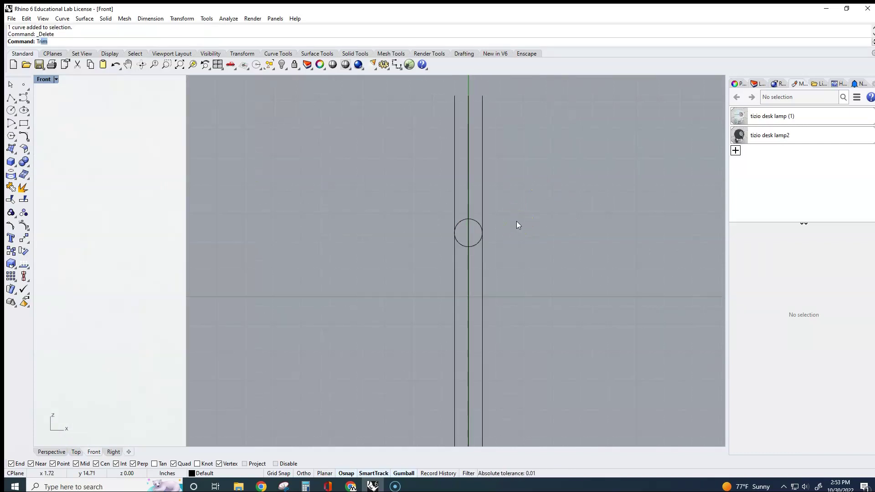
{"action": "key", "text": "Return"}
{"action": "left_click", "coordinate": [512, 284]}
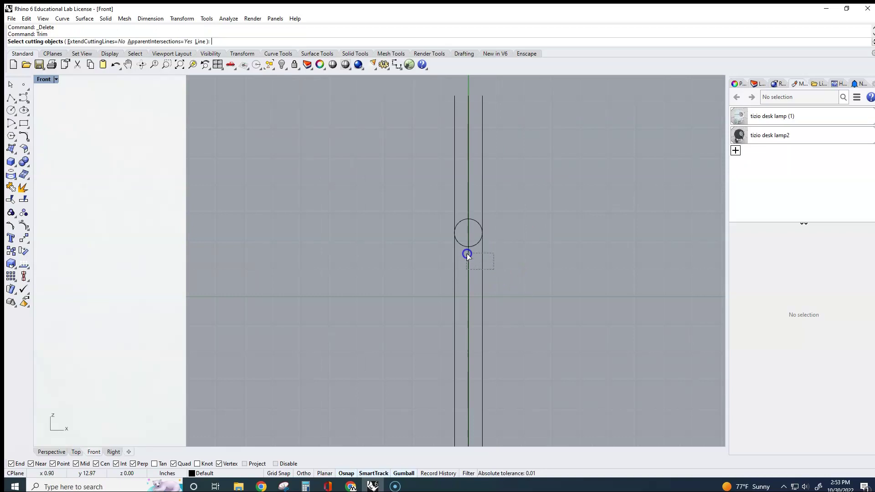
{"action": "left_click_drag", "start_coordinate": [494, 269], "coordinate": [467, 253]}
{"action": "left_click", "coordinate": [454, 265]}
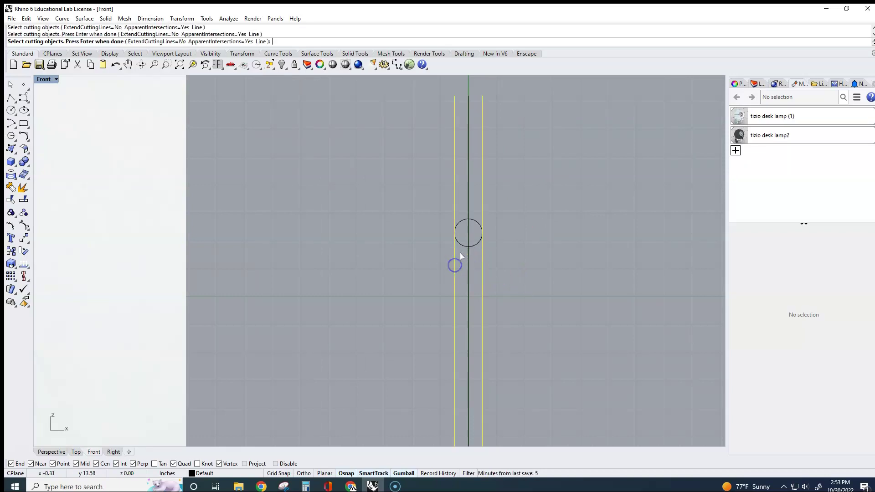
{"action": "left_click", "coordinate": [461, 239]}
{"action": "key", "text": "Return"}
{"action": "left_click", "coordinate": [456, 192]}
{"action": "left_click", "coordinate": [483, 195]}
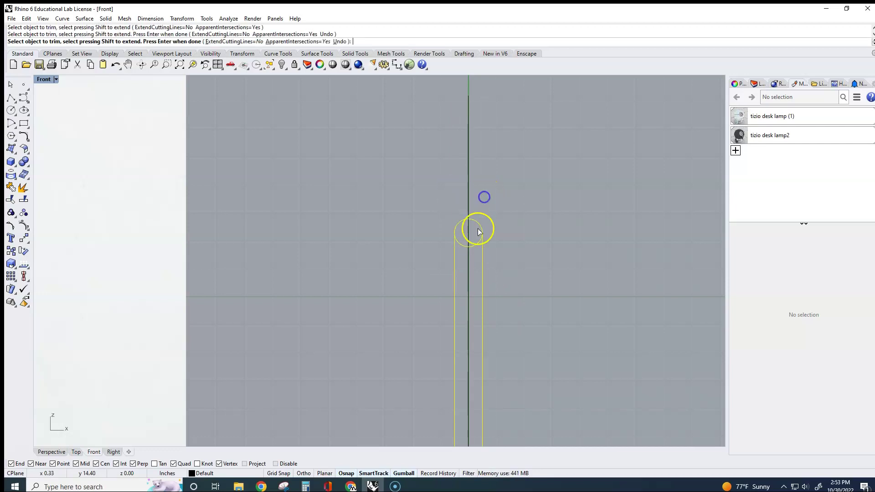
{"action": "left_click", "coordinate": [474, 247]}
{"action": "scroll", "coordinate": [474, 246], "scroll_direction": "down", "scroll_amount": 5}
{"action": "scroll", "coordinate": [492, 328], "scroll_direction": "up", "scroll_amount": 2}
{"action": "scroll", "coordinate": [471, 385], "scroll_direction": "up", "scroll_amount": 3}
{"action": "key", "text": "Return"}
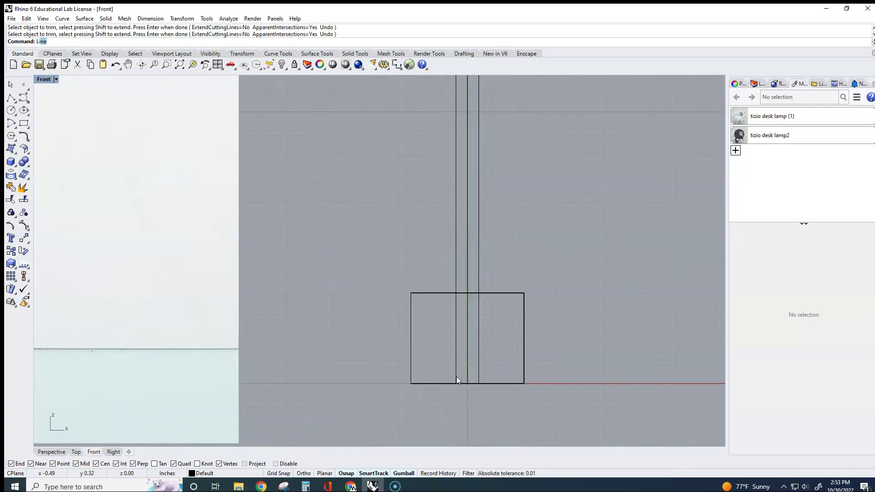
Draw a 1-inch line along the cylinder's bottom edge connecting the lower ends of the two side lines
{"action": "type", "text": "L"}
{"action": "key", "text": "Return"}
{"action": "left_click", "coordinate": [457, 384]}
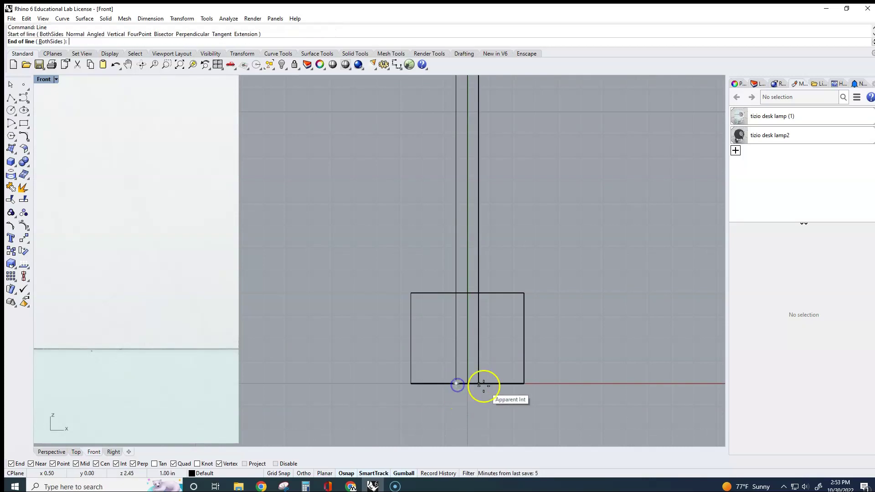
{"action": "left_click", "coordinate": [477, 386]}
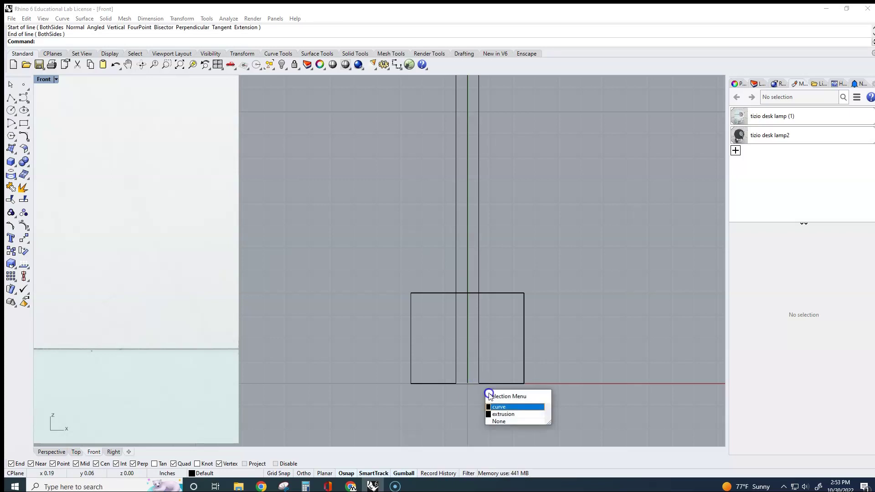
Join the bottom line, both side lines and the top arc of the upright's outline
{"action": "left_click", "coordinate": [497, 406]}
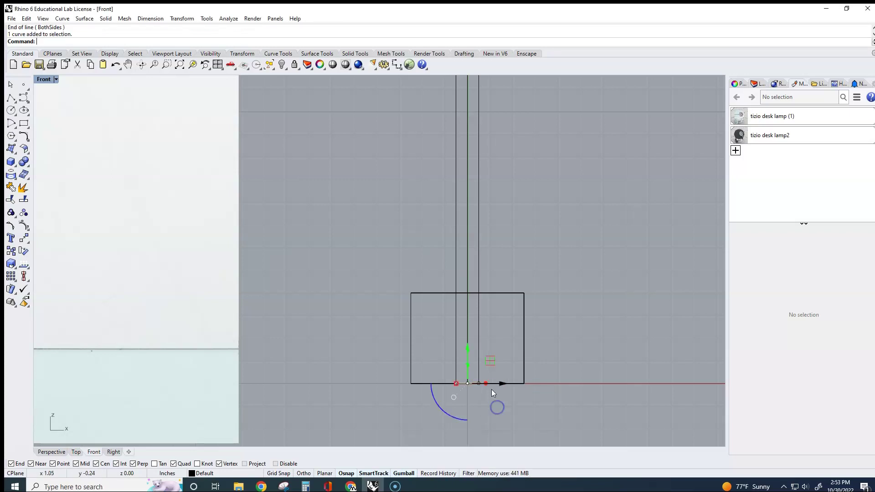
{"action": "left_click", "coordinate": [478, 345], "text": "shift"}
{"action": "left_click", "coordinate": [456, 344], "text": "shift"}
{"action": "right_click_drag", "start_coordinate": [416, 156], "coordinate": [405, 254]}
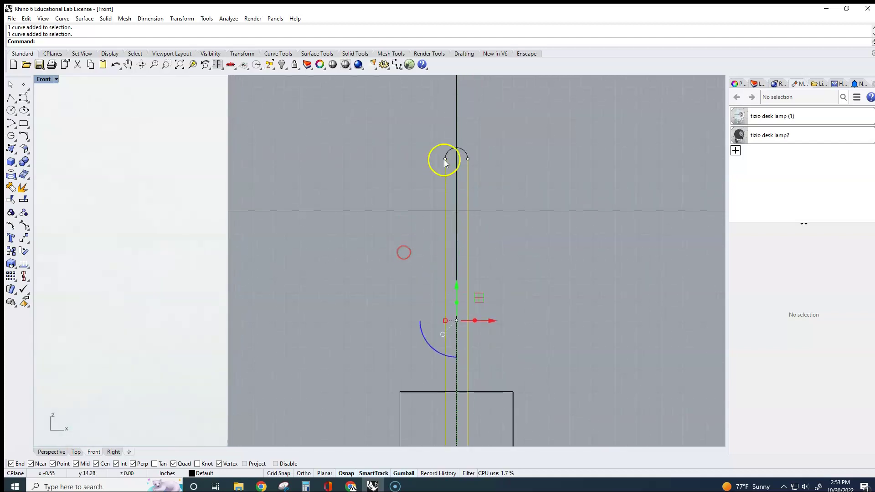
{"action": "left_click", "coordinate": [446, 154], "text": "shift"}
{"action": "left_click", "coordinate": [11, 186]}
Move the upright's outline sideways clear of the cylinder as a check, and undo the move
{"action": "scroll", "coordinate": [478, 308], "scroll_direction": "down", "scroll_amount": 5}
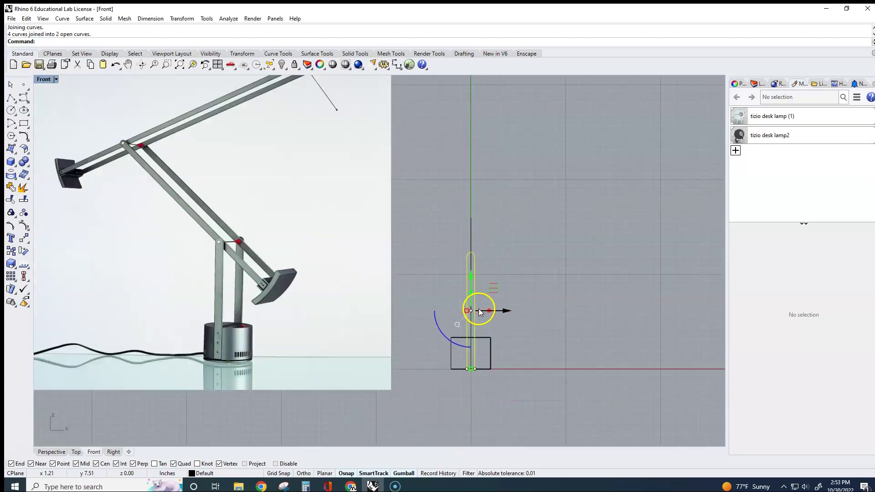
{"action": "left_click_drag", "start_coordinate": [502, 313], "coordinate": [620, 312]}
{"action": "left_click", "coordinate": [661, 345]}
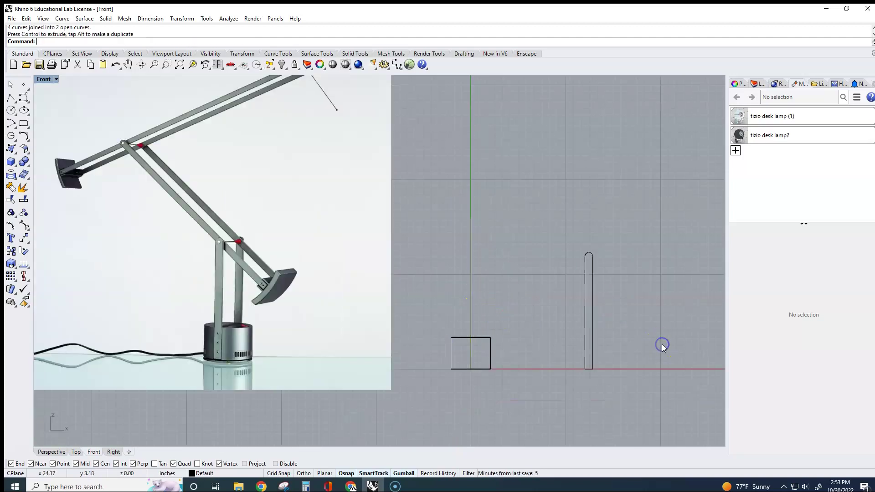
{"action": "key", "text": "ctrl+z"}
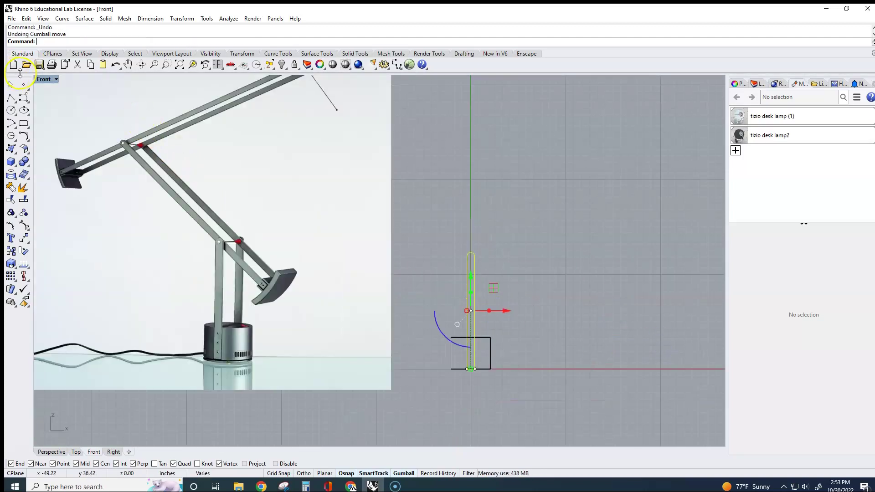
Extrude the upright's outline 0.25 inch outward from the cylinder with Solid set to No, and undo the extrusion
{"action": "double_click", "coordinate": [44, 79]}
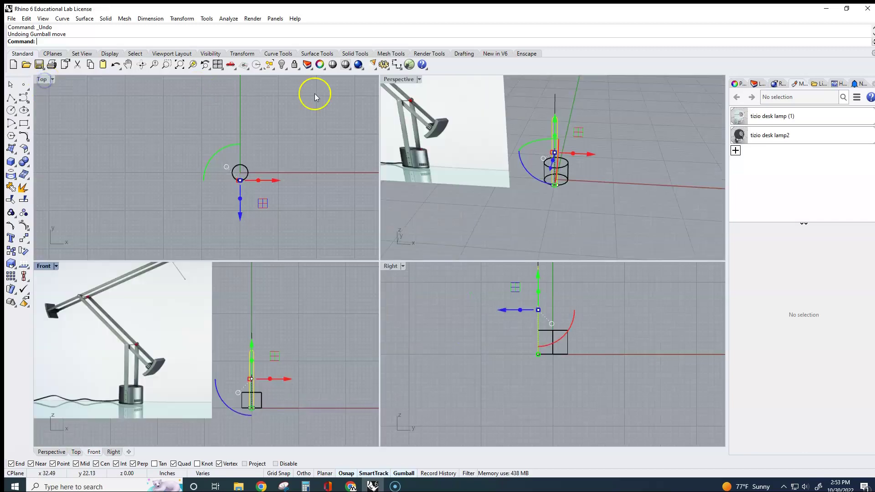
{"action": "double_click", "coordinate": [400, 79]}
{"action": "right_click_drag", "start_coordinate": [410, 108], "coordinate": [382, 239]}
{"action": "left_click", "coordinate": [456, 214]}
{"action": "type", "text": "extrudecrv"}
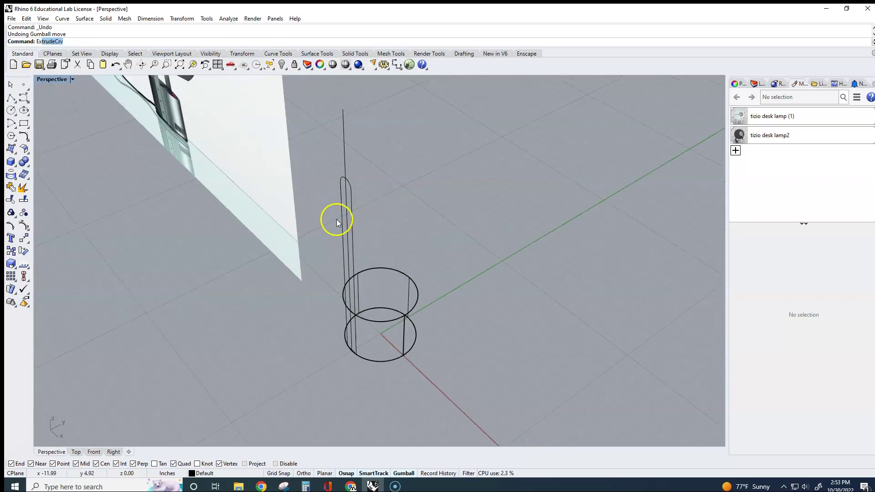
{"action": "key", "text": "Return"}
{"action": "left_click", "coordinate": [340, 194]}
{"action": "key", "text": "Return"}
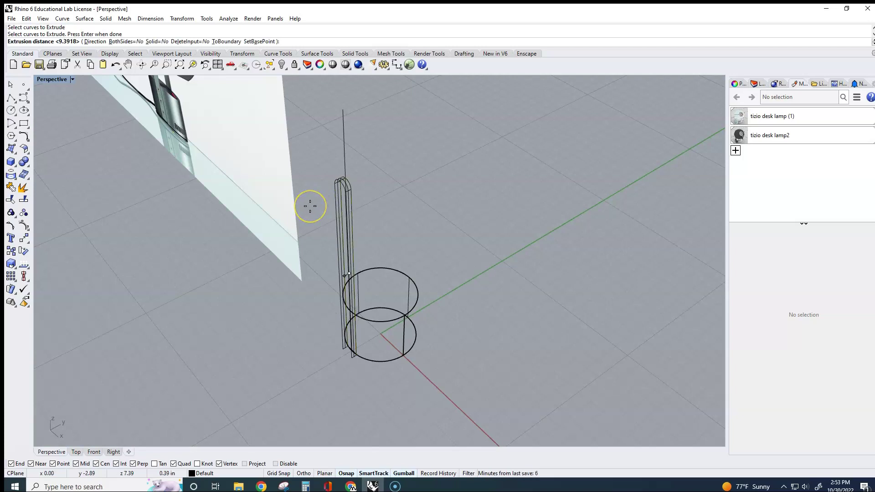
{"action": "type", "text": ".25"}
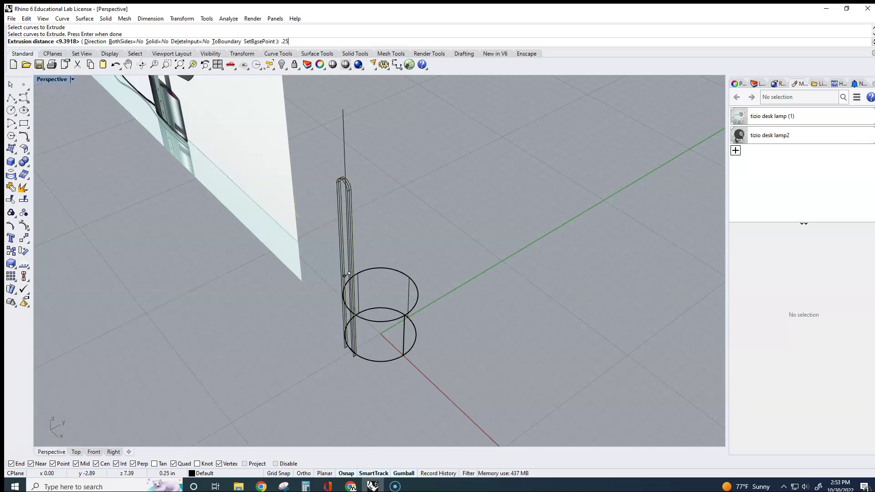
{"action": "key", "text": "Return"}
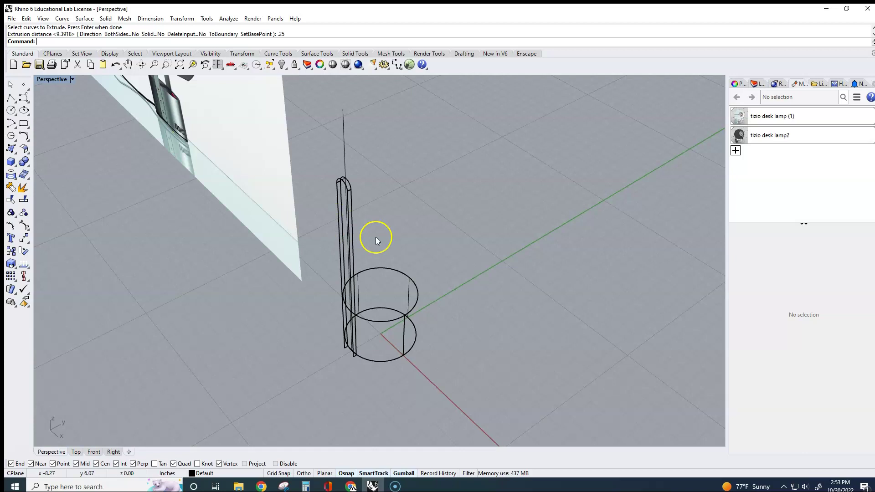
{"action": "scroll", "coordinate": [363, 210], "scroll_direction": "up", "scroll_amount": 3}
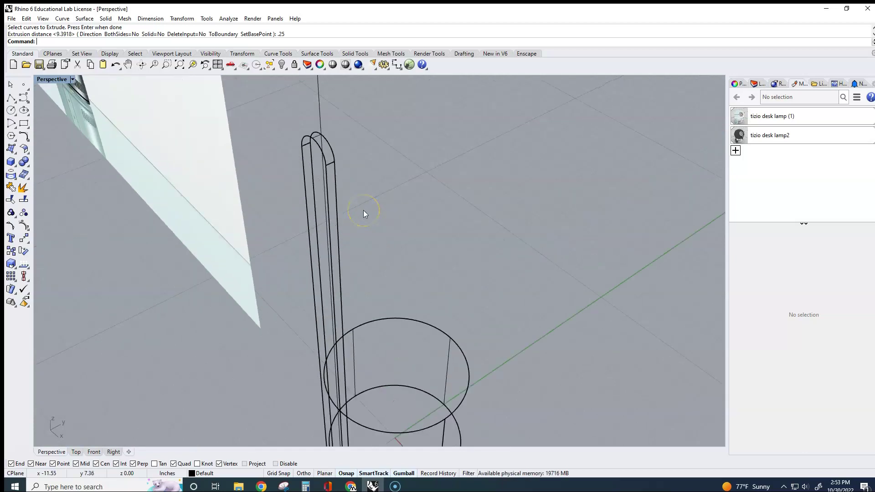
{"action": "key", "text": "ctrl+z"}
Extrude the upright's outline 0.125 inch outward from the cylinder with Solid set to No
{"action": "key", "text": "Return"}
{"action": "left_click", "coordinate": [338, 221]}
{"action": "key", "text": "Return"}
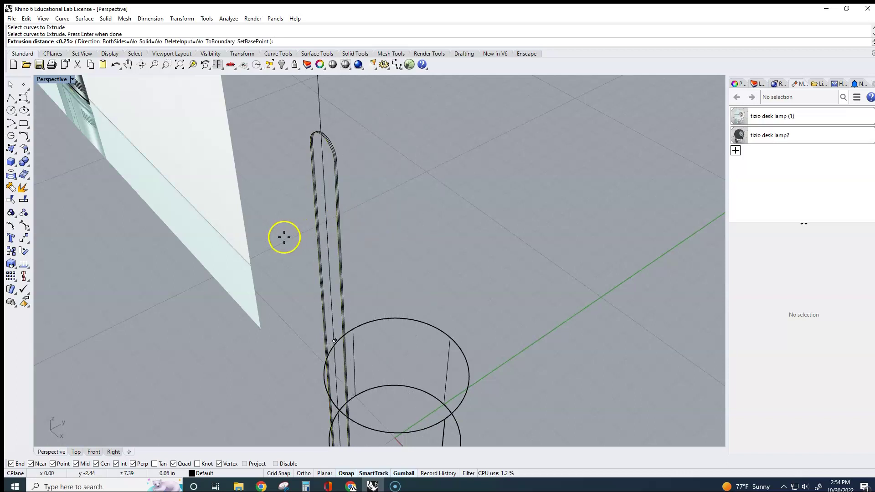
{"action": "type", "text": ".125"}
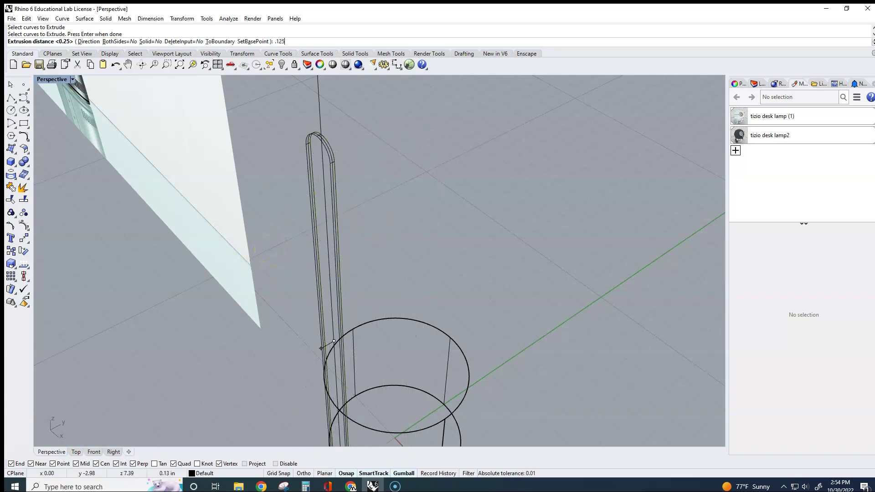
{"action": "key", "text": "Return"}
{"action": "scroll", "coordinate": [352, 264], "scroll_direction": "down", "scroll_amount": 3}
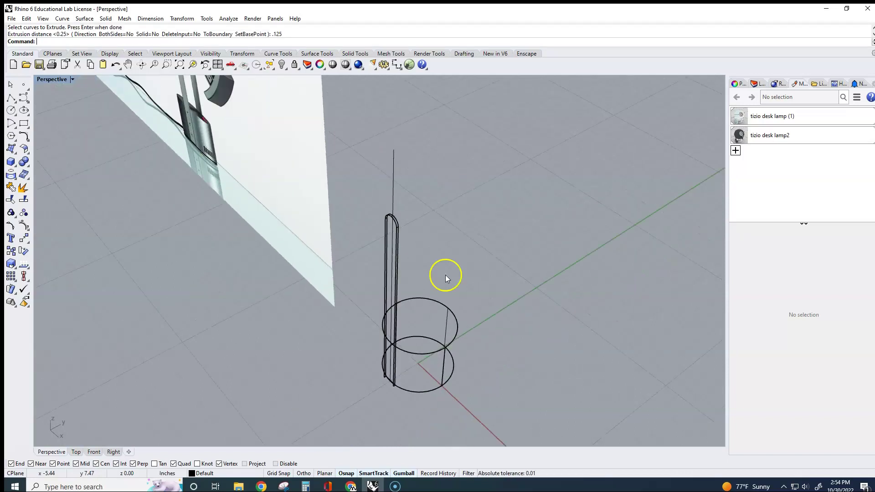
In the Top view, move the upright's extrusion toward the cylinder until it overlaps the circle's edge
{"action": "double_click", "coordinate": [48, 79]}
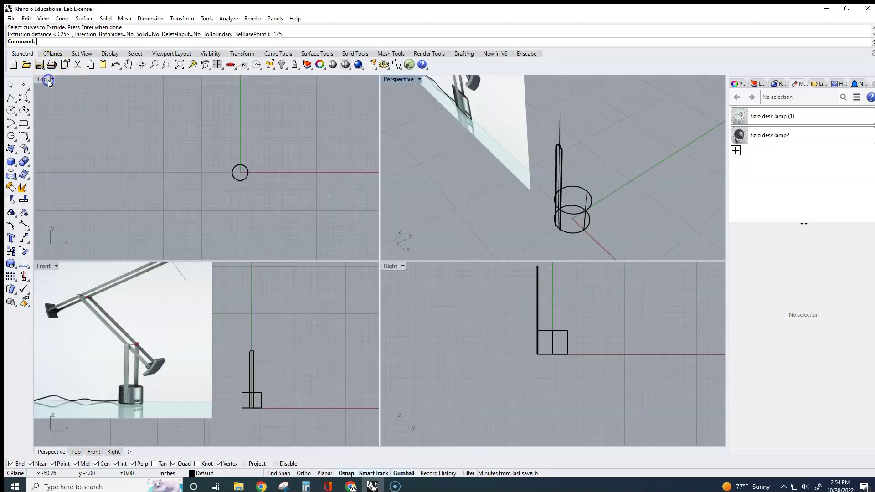
{"action": "double_click", "coordinate": [41, 79]}
{"action": "scroll", "coordinate": [444, 291], "scroll_direction": "up", "scroll_amount": 10}
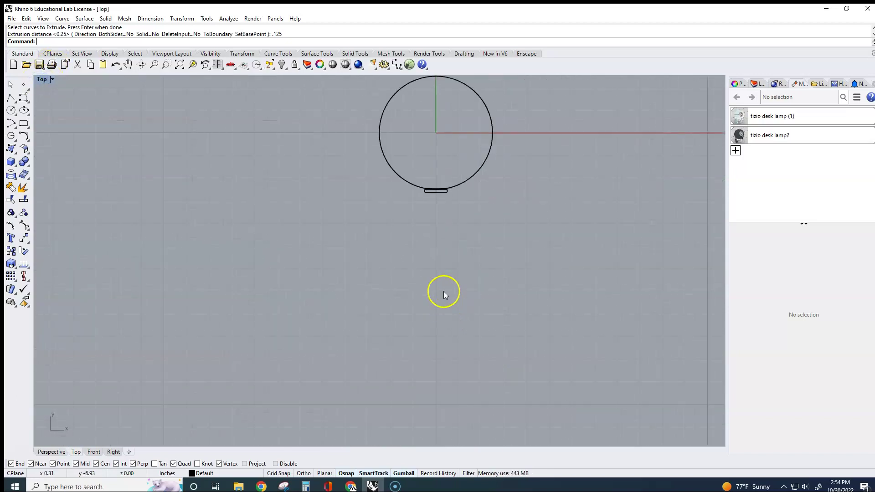
{"action": "left_click", "coordinate": [426, 209]}
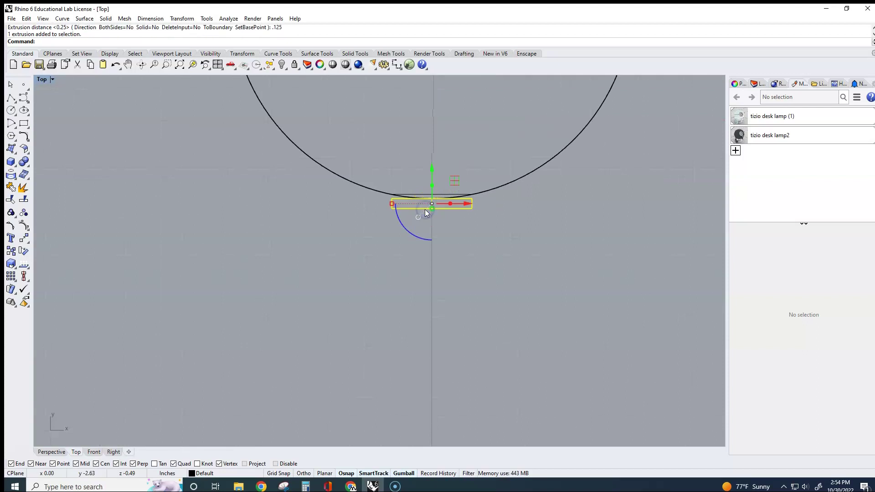
{"action": "key", "text": "Down"}
{"action": "scroll", "coordinate": [425, 210], "scroll_direction": "down", "scroll_amount": 5}
{"action": "scroll", "coordinate": [414, 259], "scroll_direction": "up", "scroll_amount": 5}
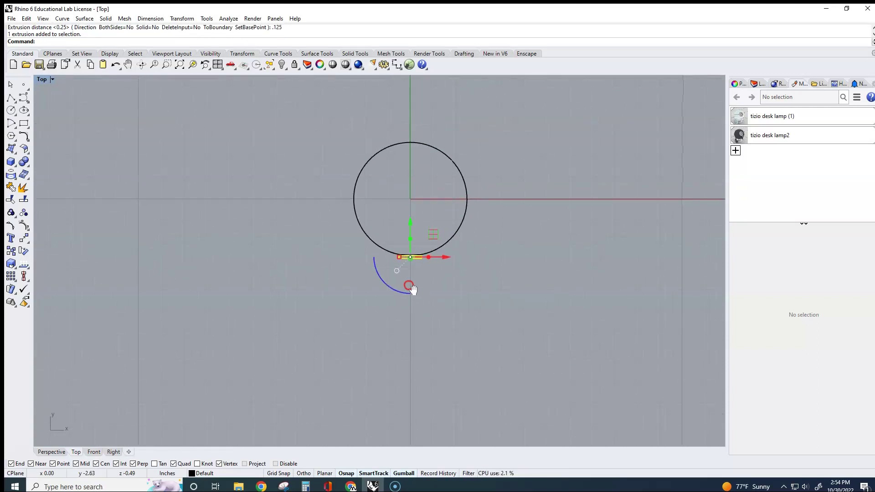
{"action": "left_click_drag", "start_coordinate": [423, 301], "coordinate": [423, 289]}
{"action": "left_click", "coordinate": [385, 342]}
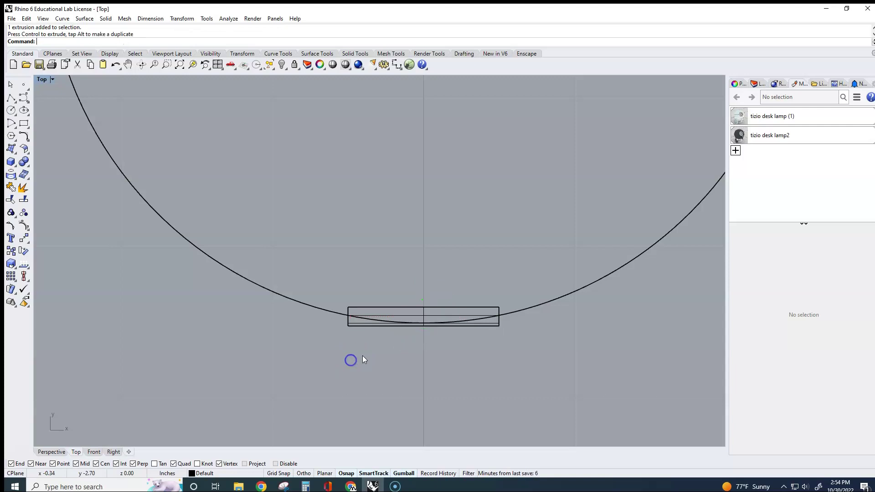
{"action": "scroll", "coordinate": [373, 327], "scroll_direction": "up", "scroll_amount": 3}
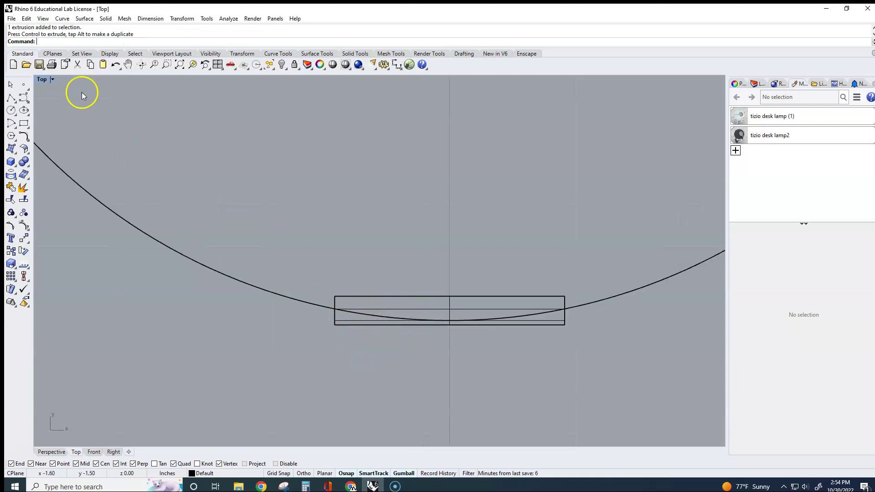
Return to the maximized Perspective view and set its display mode to Shaded around the cylinder and upright
{"action": "double_click", "coordinate": [42, 79]}
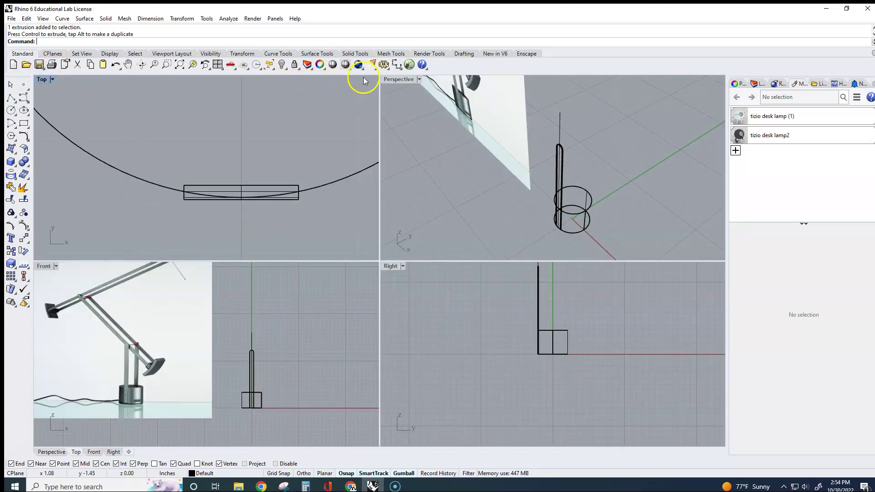
{"action": "double_click", "coordinate": [398, 79]}
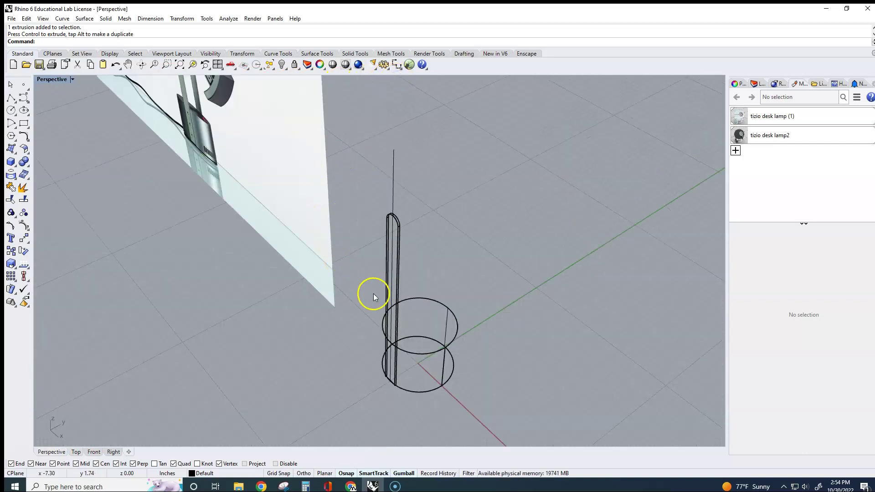
{"action": "scroll", "coordinate": [392, 282], "scroll_direction": "up", "scroll_amount": 2}
{"action": "right_click_drag", "start_coordinate": [382, 348], "coordinate": [424, 287], "text": "shift"}
{"action": "scroll", "coordinate": [437, 289], "scroll_direction": "up", "scroll_amount": 3}
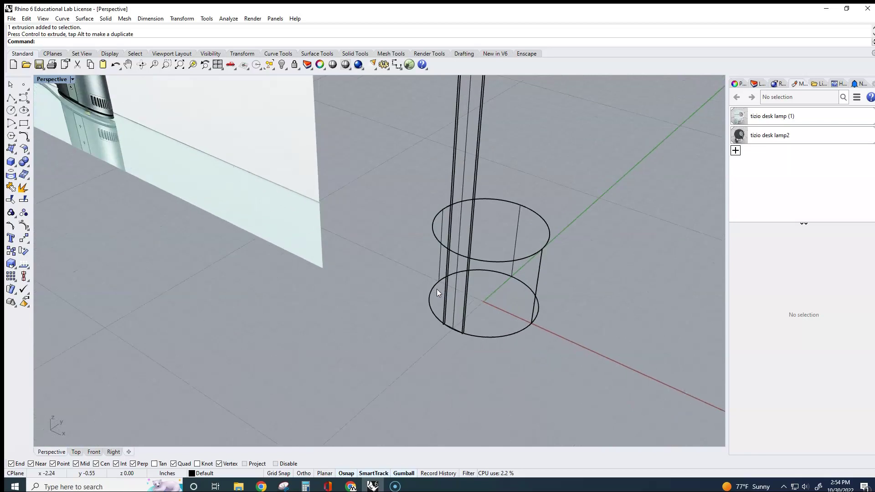
{"action": "key", "text": "ctrl+alt+s"}
{"action": "right_click_drag", "start_coordinate": [559, 301], "coordinate": [488, 291]}
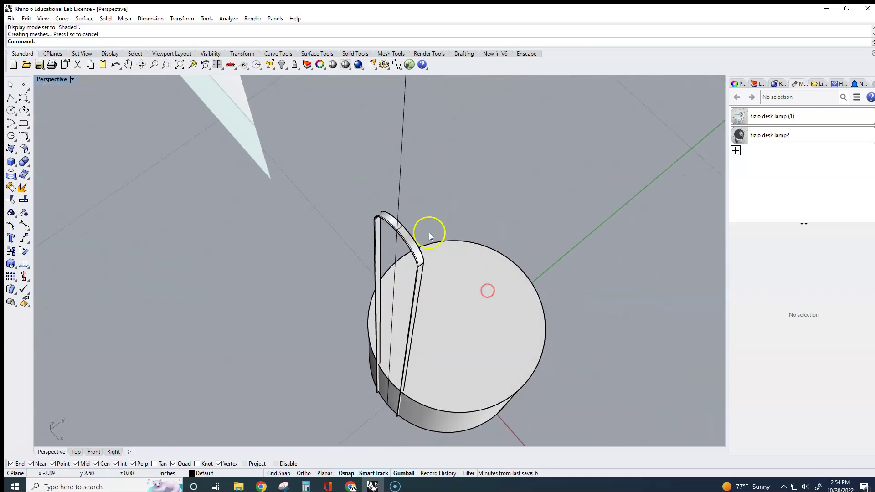
Try to cap the open faces of the upright's extrusion with the Cap command
{"action": "left_click", "coordinate": [400, 231]}
{"action": "right_click_drag", "start_coordinate": [438, 250], "coordinate": [443, 224]}
{"action": "scroll", "coordinate": [444, 221], "scroll_direction": "down", "scroll_amount": 5}
{"action": "left_click", "coordinate": [452, 200]}
{"action": "type", "text": "Cap"}
{"action": "key", "text": "Return"}
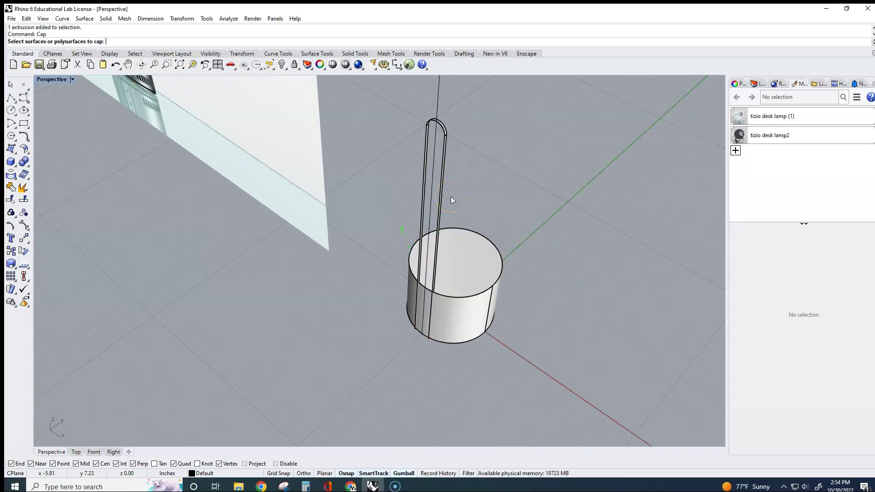
{"action": "right_click", "coordinate": [446, 156]}
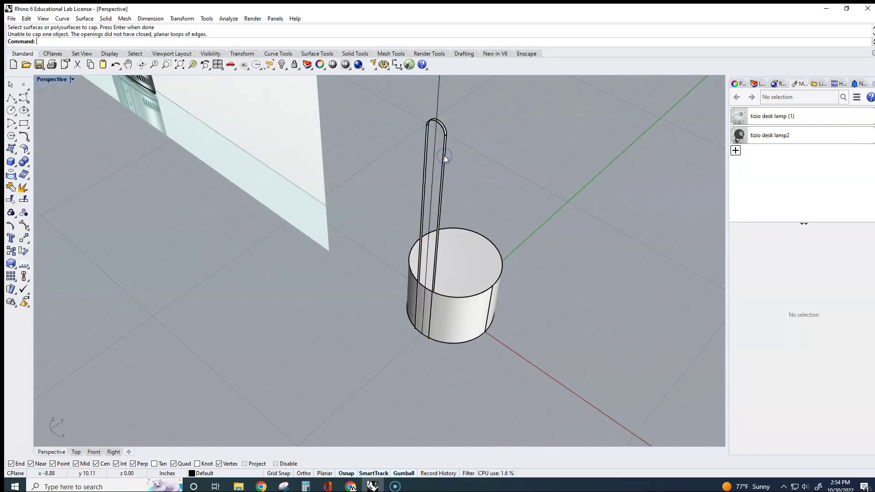
Move the upright's extrusion clear of the cylinder to inspect its lower end, and delete the extrusion
{"action": "left_click", "coordinate": [440, 172]}
{"action": "right_click", "coordinate": [453, 160]}
{"action": "left_click", "coordinate": [446, 156]}
{"action": "left_click_drag", "start_coordinate": [453, 228], "coordinate": [439, 360]}
{"action": "scroll", "coordinate": [439, 360], "scroll_direction": "up", "scroll_amount": 5}
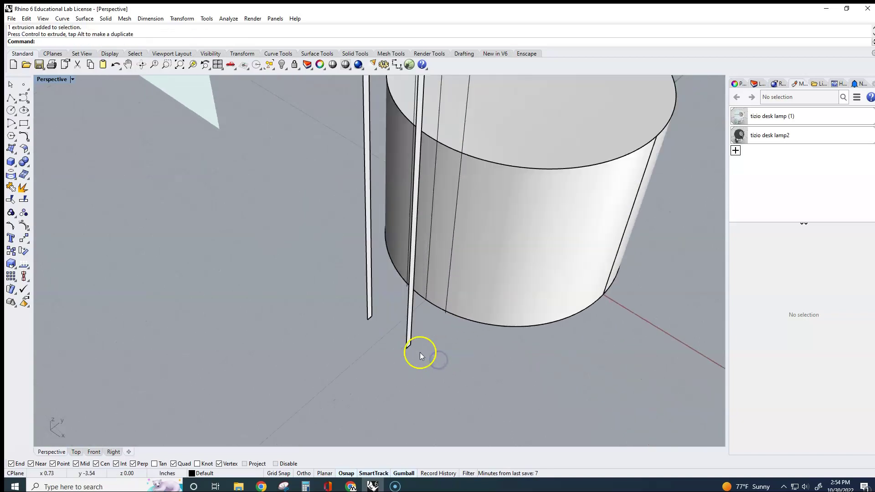
{"action": "scroll", "coordinate": [401, 324], "scroll_direction": "down", "scroll_amount": 5}
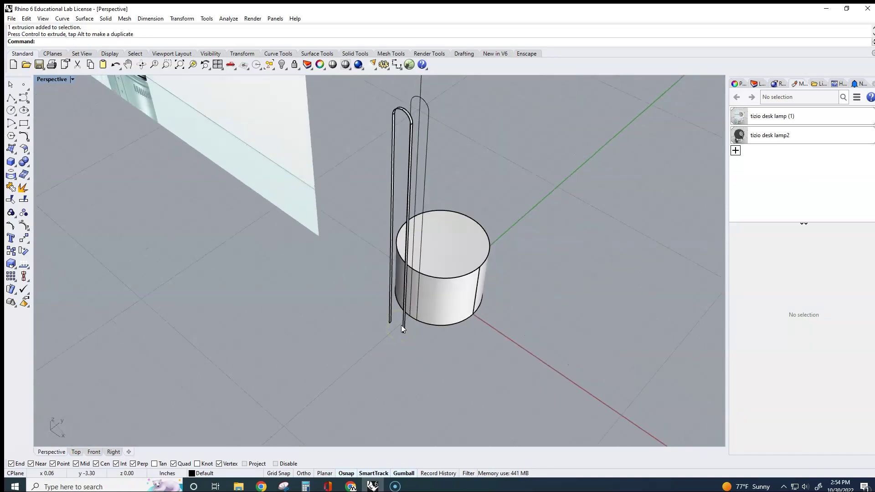
{"action": "left_click", "coordinate": [392, 118]}
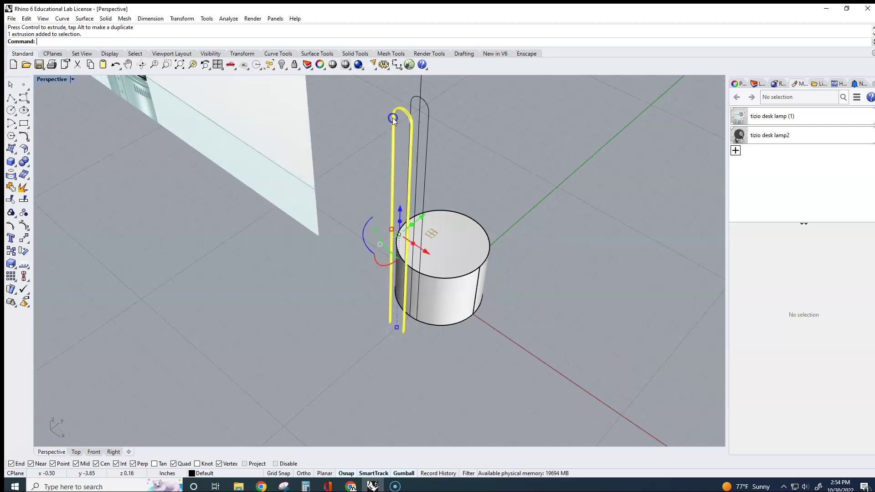
{"action": "key", "text": "Delete"}
Move the upright's outline curve outward until it stands clear of the cylinder
{"action": "left_click", "coordinate": [428, 118]}
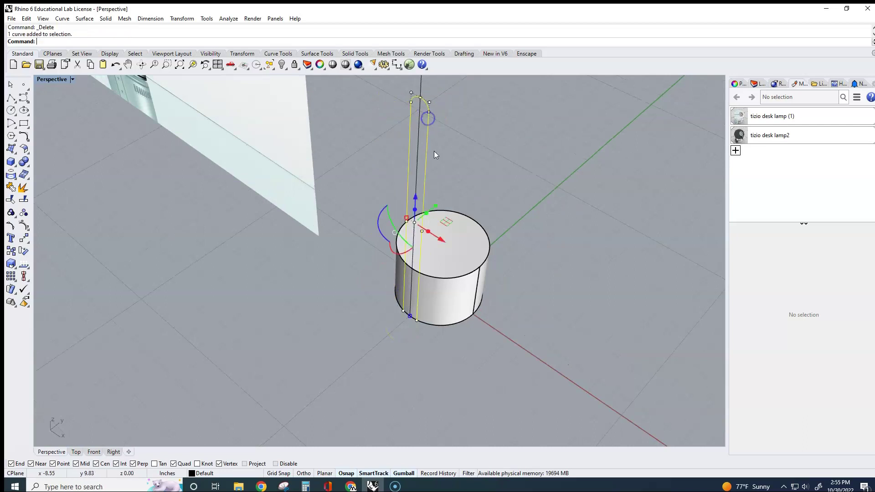
{"action": "left_click_drag", "start_coordinate": [433, 208], "coordinate": [410, 229]}
{"action": "left_click", "coordinate": [435, 335]}
Draw a line between the two lower endpoints of the upright's outline and join it to the outline
{"action": "scroll", "coordinate": [395, 340], "scroll_direction": "up", "scroll_amount": 5}
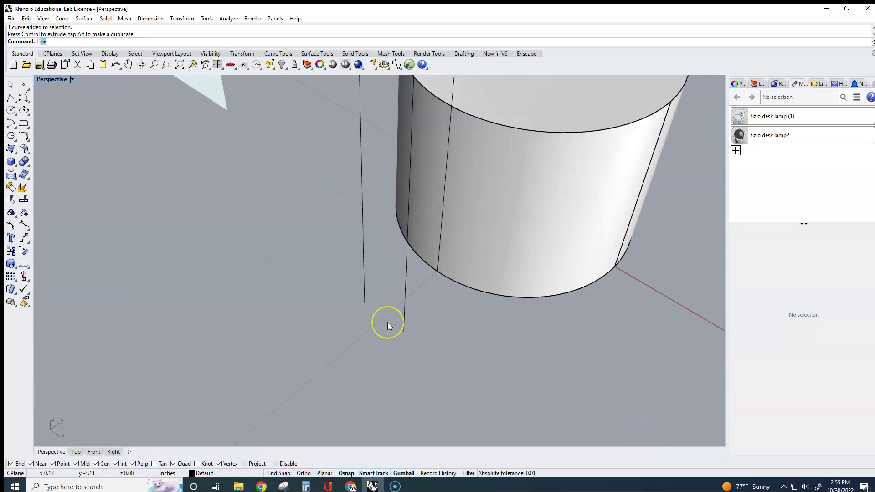
{"action": "key", "text": "Return"}
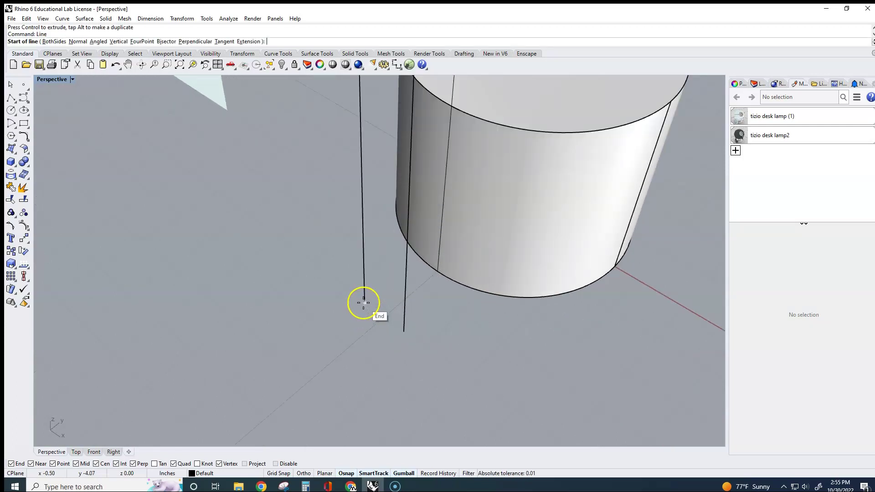
{"action": "left_click", "coordinate": [364, 302]}
{"action": "left_click", "coordinate": [405, 332]}
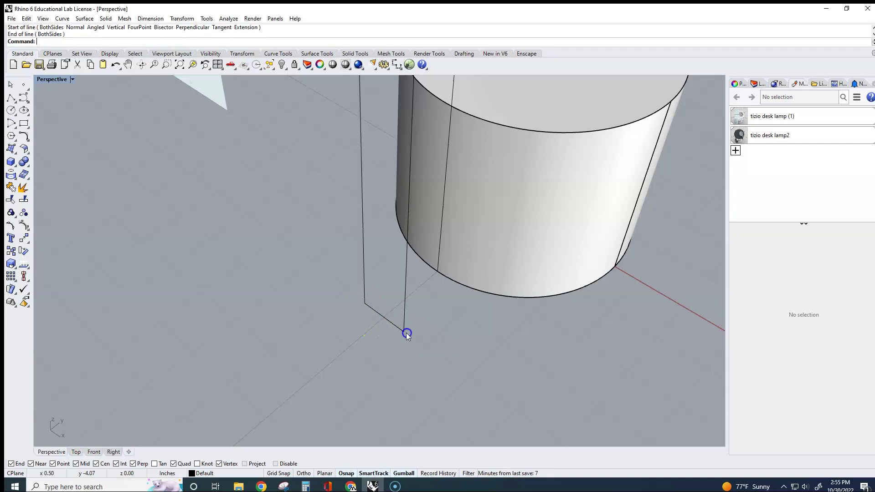
{"action": "left_click_drag", "start_coordinate": [435, 358], "coordinate": [381, 322]}
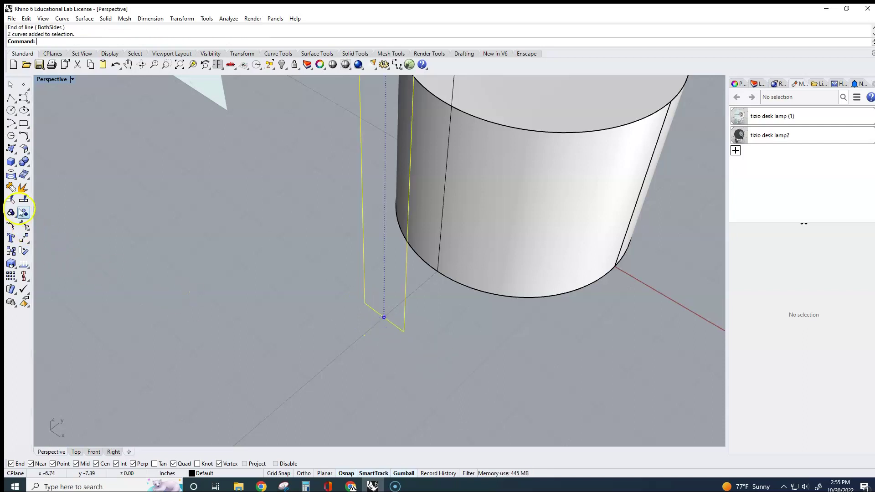
{"action": "left_click", "coordinate": [10, 188]}
Extrude the closed upright outline 0.125 inch with Solid set to No, and undo the extrusion
{"action": "type", "text": "ExtrudeCrv"}
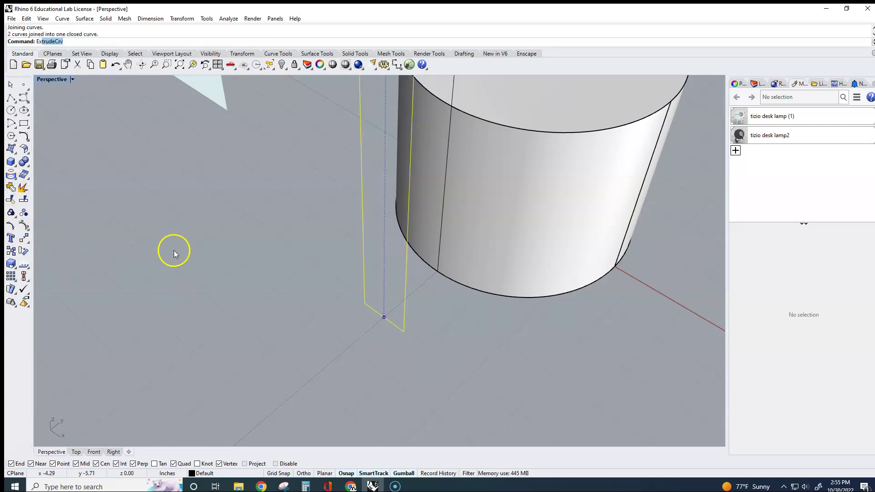
{"action": "key", "text": "Return"}
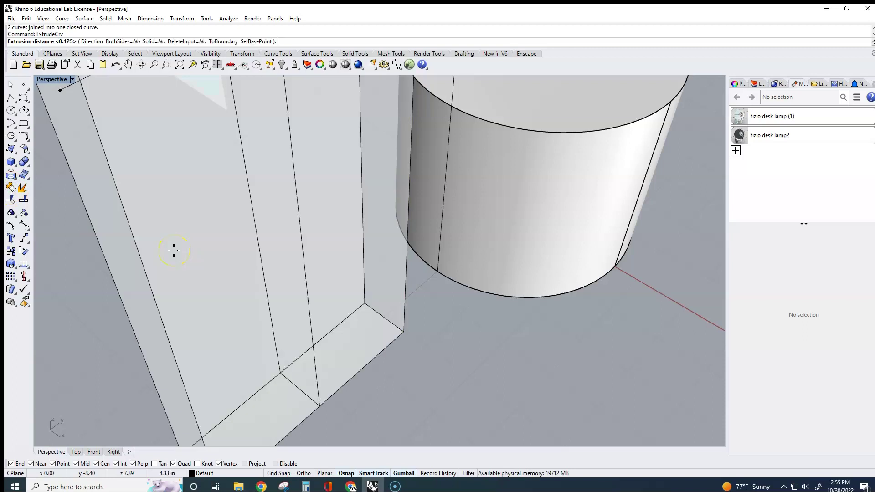
{"action": "type", "text": ".125"}
{"action": "key", "text": "Return"}
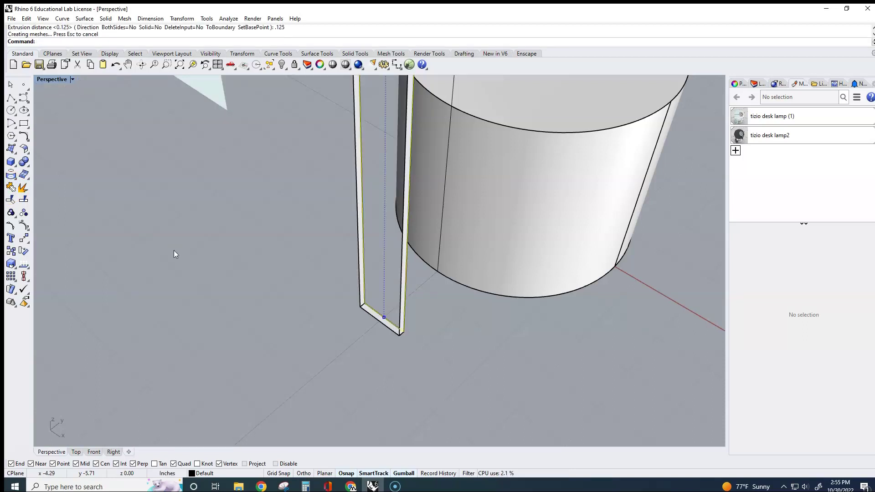
{"action": "key", "text": "ctrl+z"}
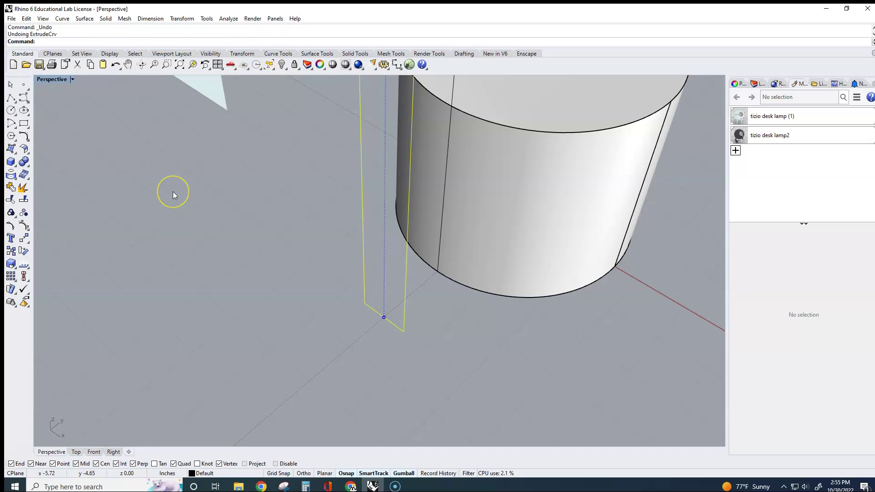
Extrude the closed upright outline 0.125 inch away from the cylinder with Solid set to Yes
{"action": "type", "text": "extrudecrv"}
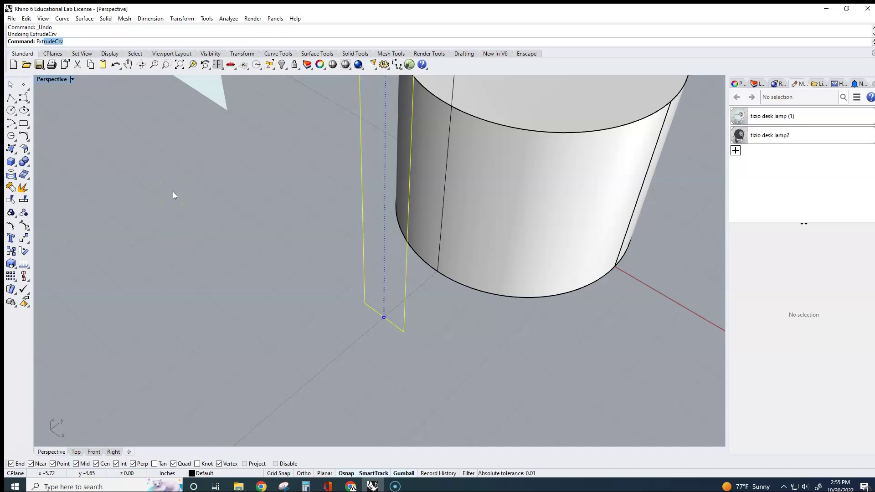
{"action": "key", "text": "Return"}
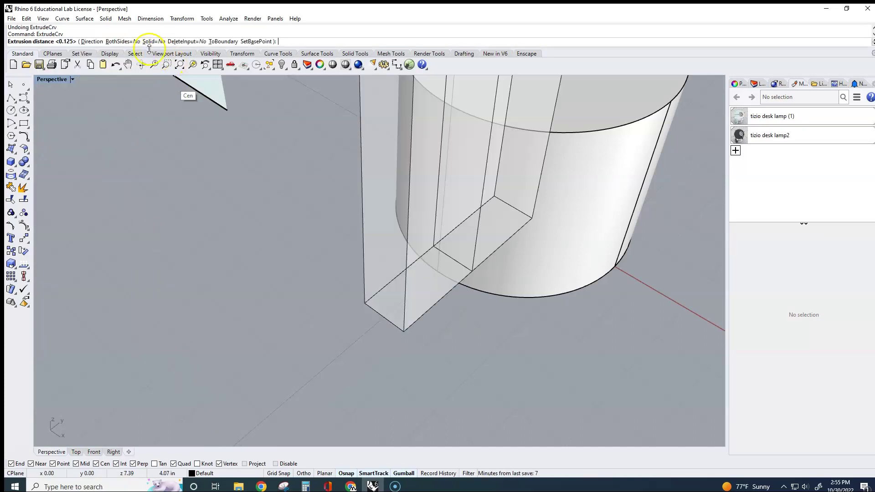
{"action": "left_click", "coordinate": [150, 42]}
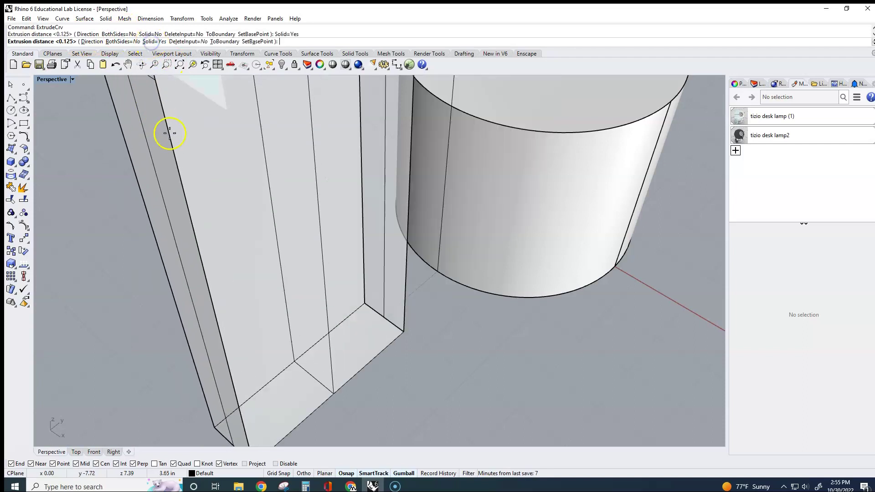
{"action": "type", "text": ".125"}
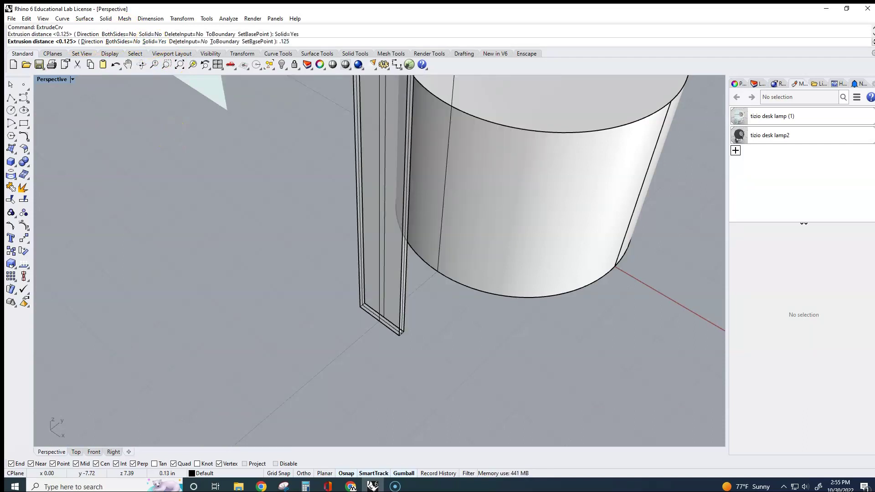
{"action": "key", "text": "Return"}
{"action": "scroll", "coordinate": [198, 215], "scroll_direction": "down", "scroll_amount": 3}
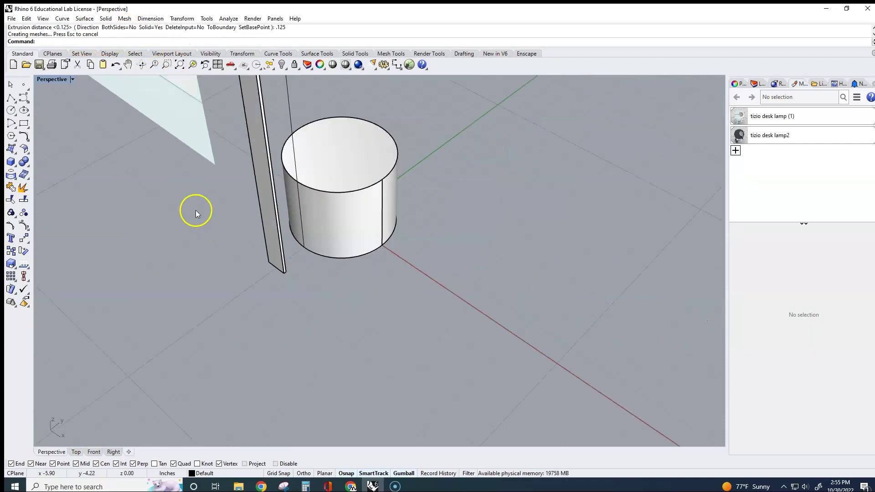
In the Top view, move the solid upright back against the cylinder so it overlaps the circle's lower edge
{"action": "double_click", "coordinate": [41, 80]}
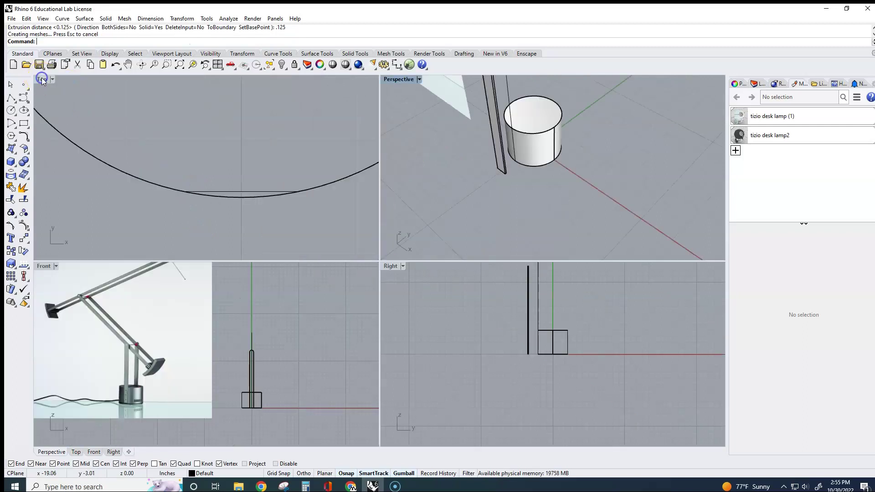
{"action": "double_click", "coordinate": [41, 79]}
{"action": "left_click", "coordinate": [291, 342]}
{"action": "left_click_drag", "start_coordinate": [301, 325], "coordinate": [304, 219]}
{"action": "left_click", "coordinate": [312, 240]}
{"action": "scroll", "coordinate": [310, 235], "scroll_direction": "up", "scroll_amount": 3}
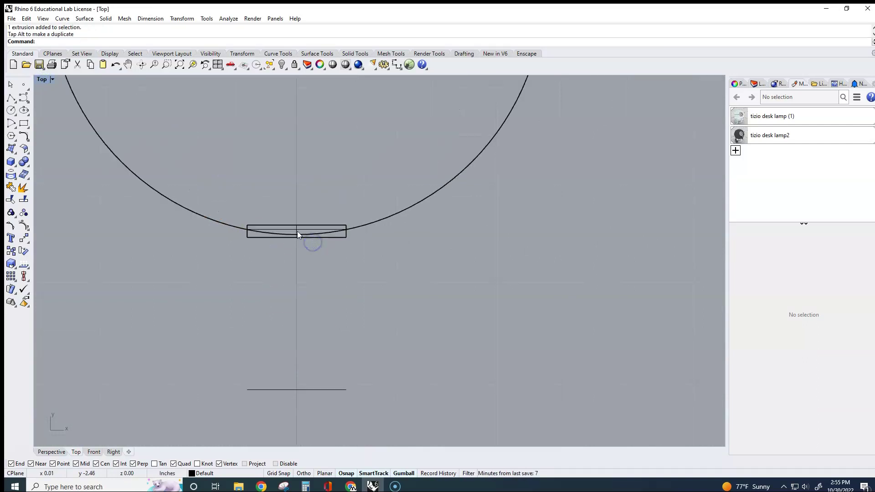
{"action": "scroll", "coordinate": [348, 262], "scroll_direction": "down", "scroll_amount": 3}
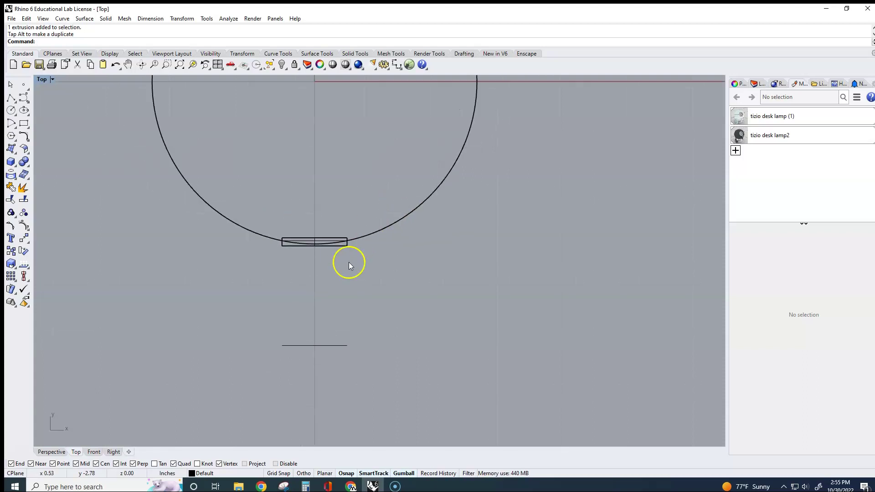
In the Top view, nudge the solid upright slightly to fine-tune its overlap with the cylinder's lower edge
{"action": "left_click", "coordinate": [357, 264]}
{"action": "scroll", "coordinate": [334, 268], "scroll_direction": "up", "scroll_amount": 4}
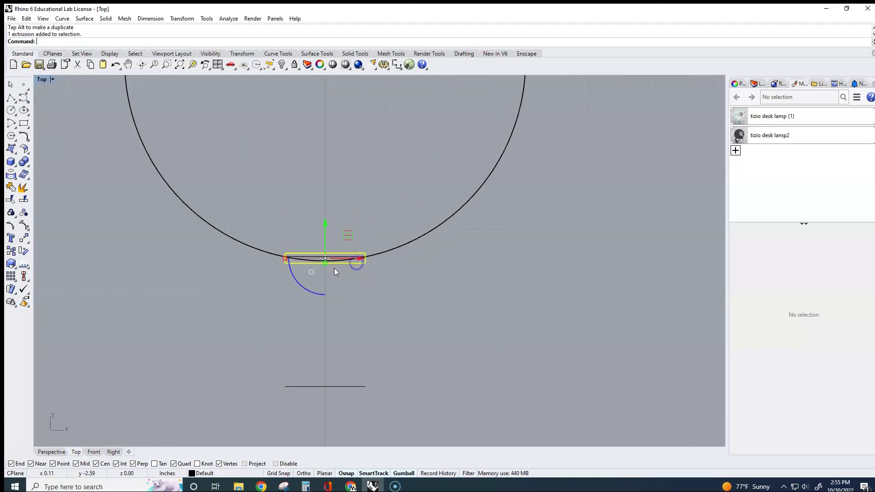
{"action": "left_click_drag", "start_coordinate": [316, 219], "coordinate": [317, 221]}
{"action": "left_click", "coordinate": [272, 282]}
{"action": "scroll", "coordinate": [271, 282], "scroll_direction": "down", "scroll_amount": 1}
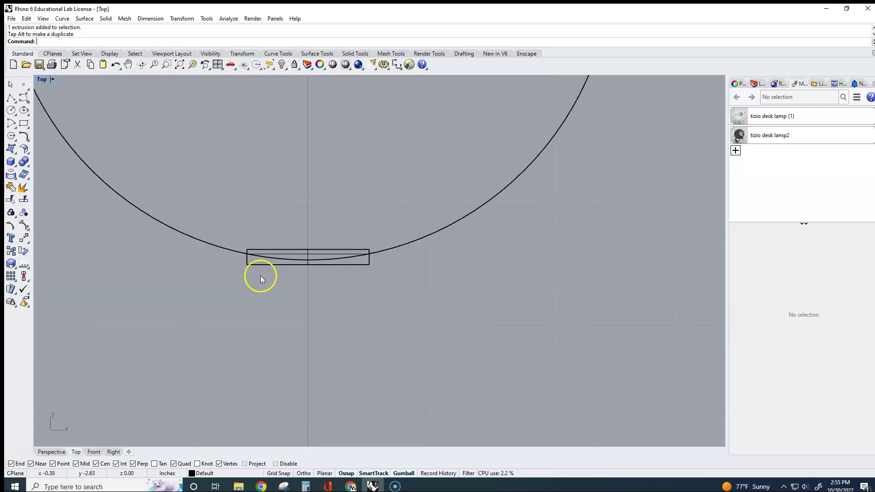
Subtract the solid upright from the cylinder with Boolean Difference, setting DeleteInput to No so the upright is kept
{"action": "left_click", "coordinate": [24, 163]}
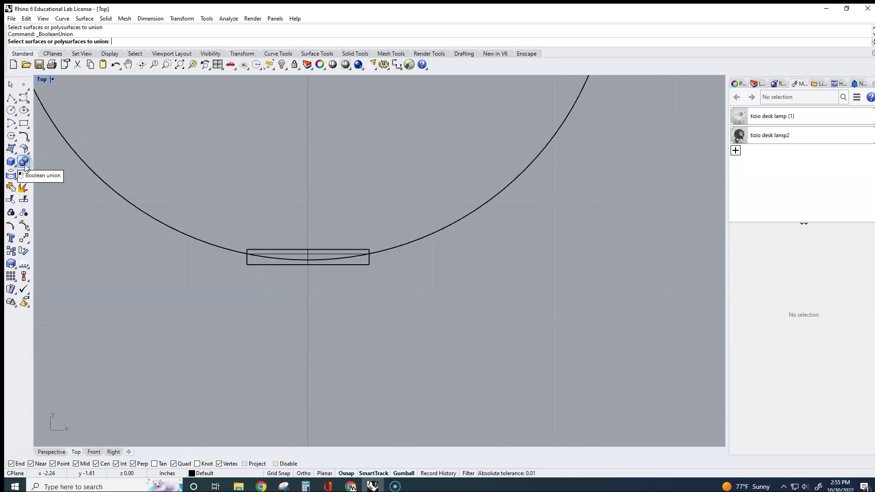
{"action": "left_click", "coordinate": [23, 164]}
{"action": "left_click", "coordinate": [51, 167]}
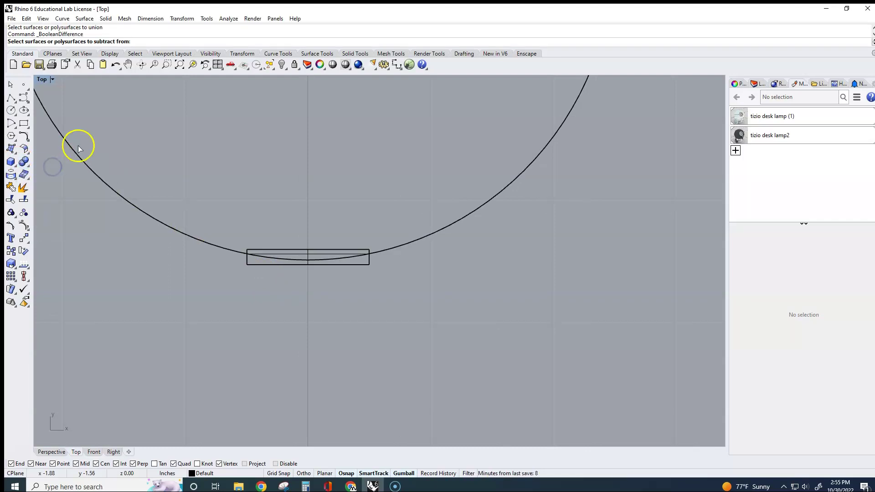
{"action": "left_click", "coordinate": [137, 208]}
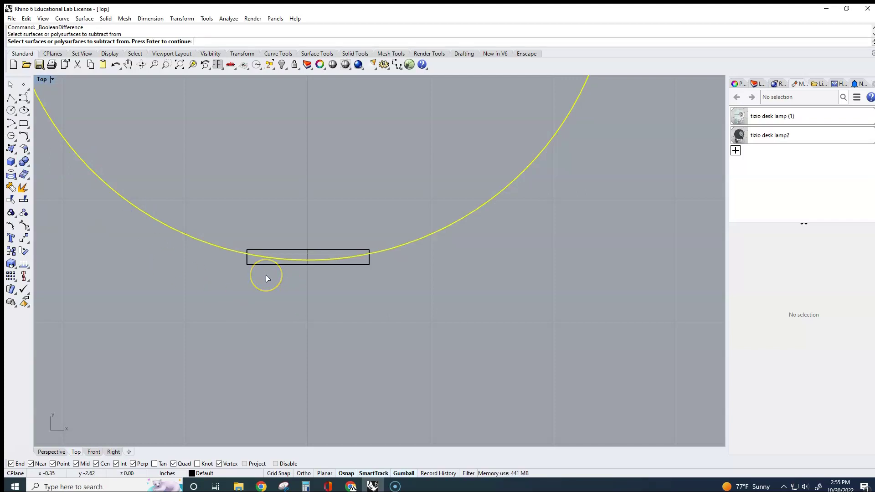
{"action": "key", "text": "Return"}
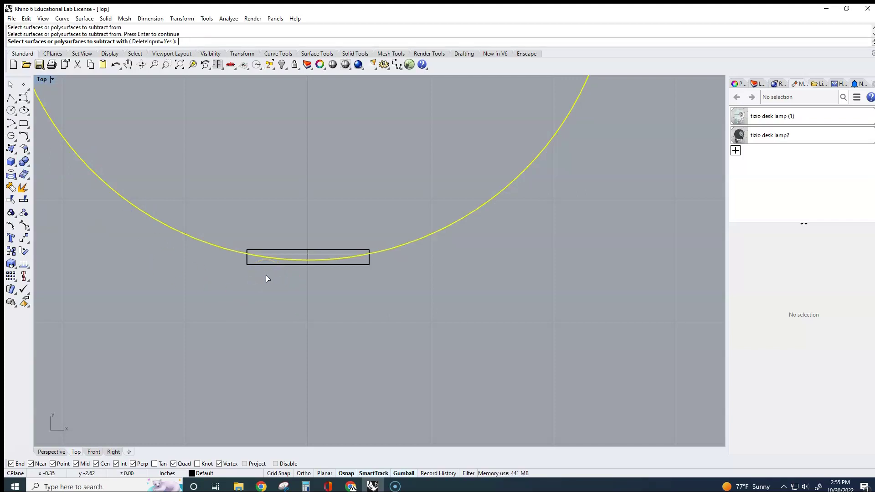
{"action": "left_click", "coordinate": [293, 254]}
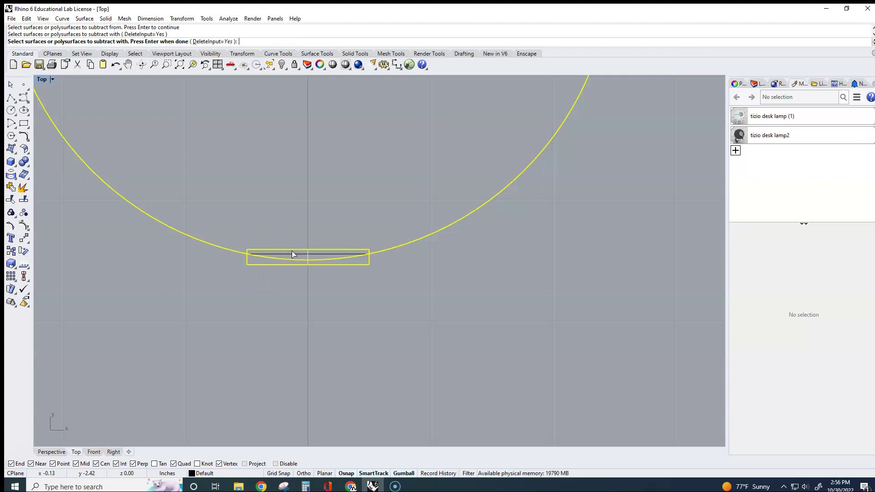
{"action": "left_click", "coordinate": [227, 42]}
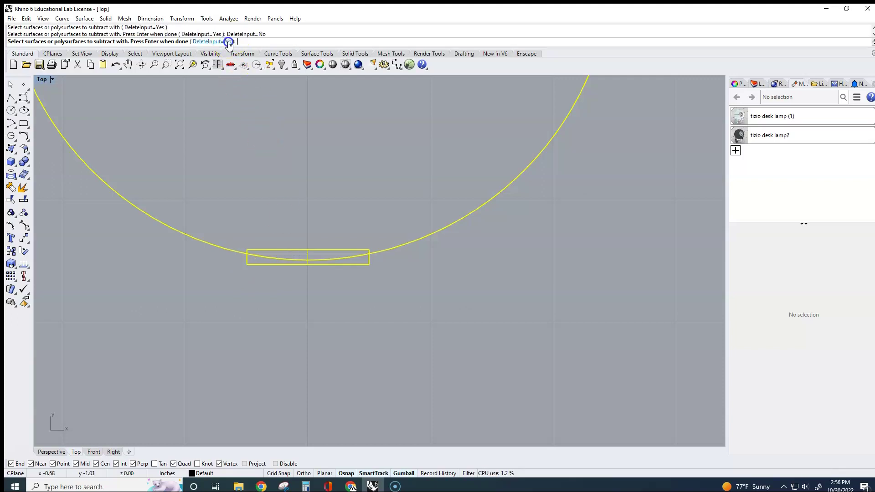
{"action": "key", "text": "Return"}
Move the upright away from the cylinder to check the cut notch, and undo the move
{"action": "scroll", "coordinate": [223, 249], "scroll_direction": "down", "scroll_amount": 3}
{"action": "left_click", "coordinate": [232, 257]}
{"action": "left_click_drag", "start_coordinate": [275, 226], "coordinate": [266, 288]}
{"action": "key", "text": "Escape"}
{"action": "key", "text": "ctrl+z"}
{"action": "left_click", "coordinate": [322, 309]}
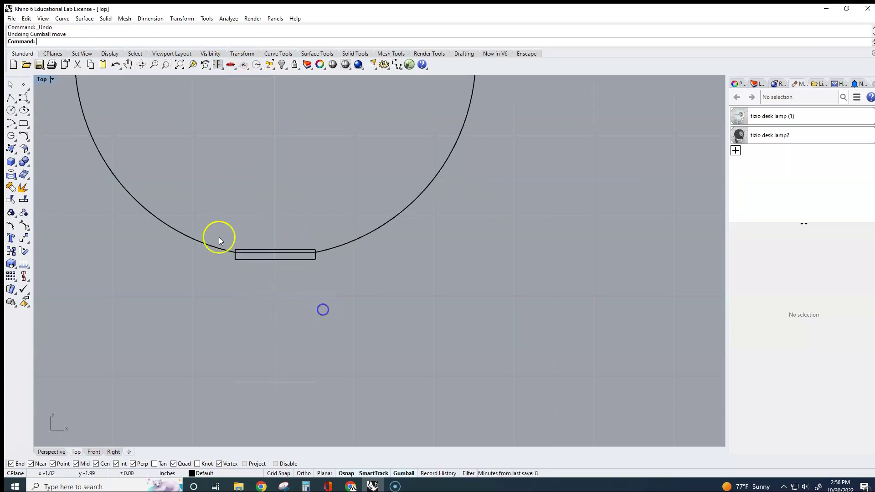
In the Right view, draw a vertical line from the origin (0) straight up well past the upright, with Ortho on
{"action": "double_click", "coordinate": [44, 79]}
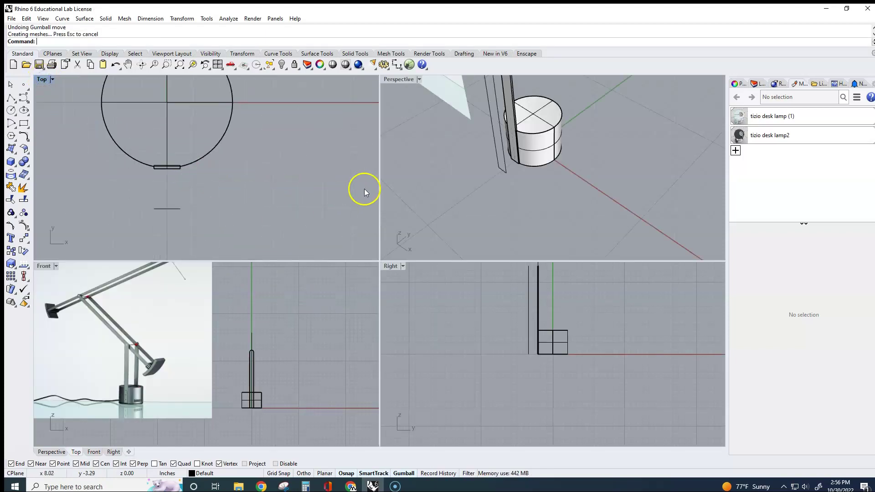
{"action": "scroll", "coordinate": [474, 204], "scroll_direction": "down", "scroll_amount": 3}
{"action": "right_click_drag", "start_coordinate": [535, 218], "coordinate": [463, 179]}
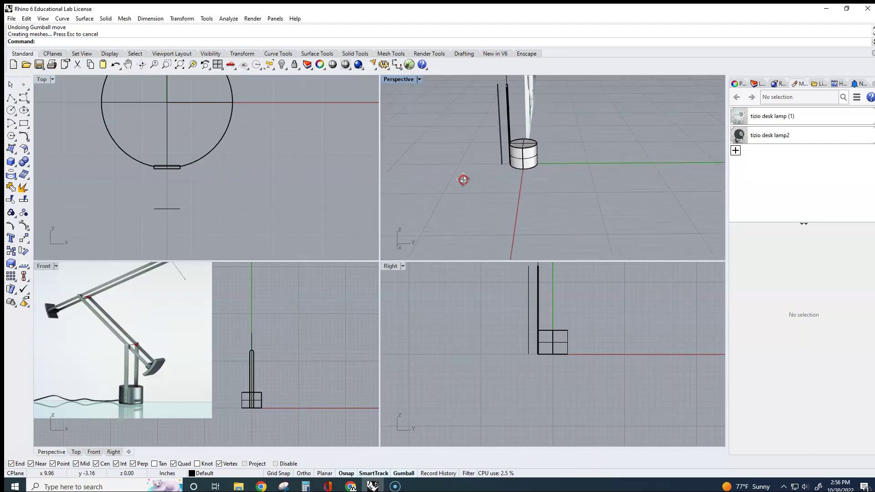
{"action": "double_click", "coordinate": [391, 269]}
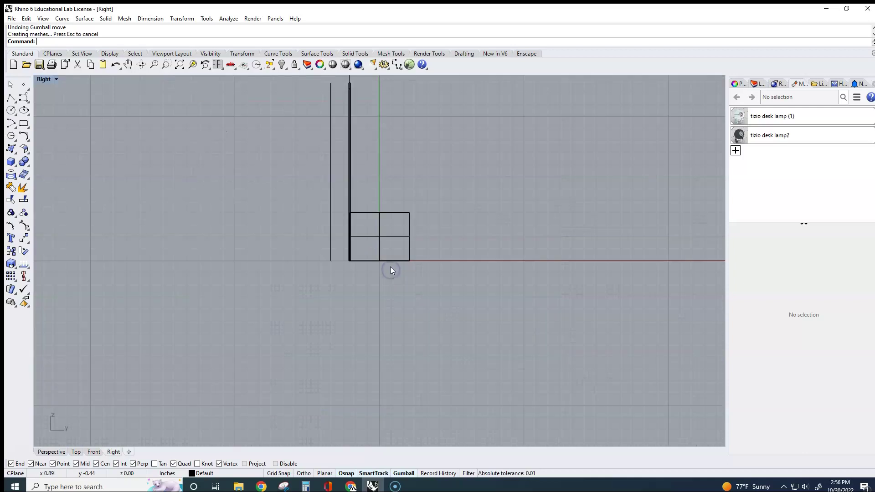
{"action": "left_click", "coordinate": [392, 217]}
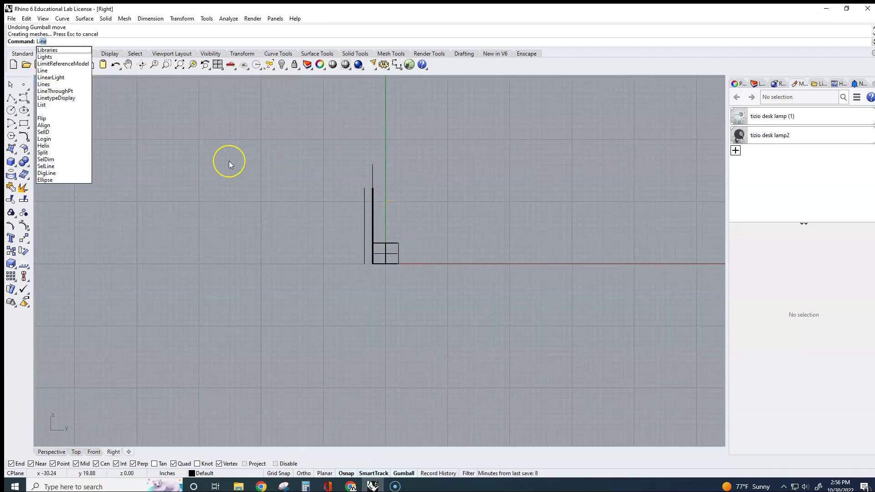
{"action": "key", "text": "Return"}
{"action": "type", "text": "0"}
{"action": "key", "text": "Return"}
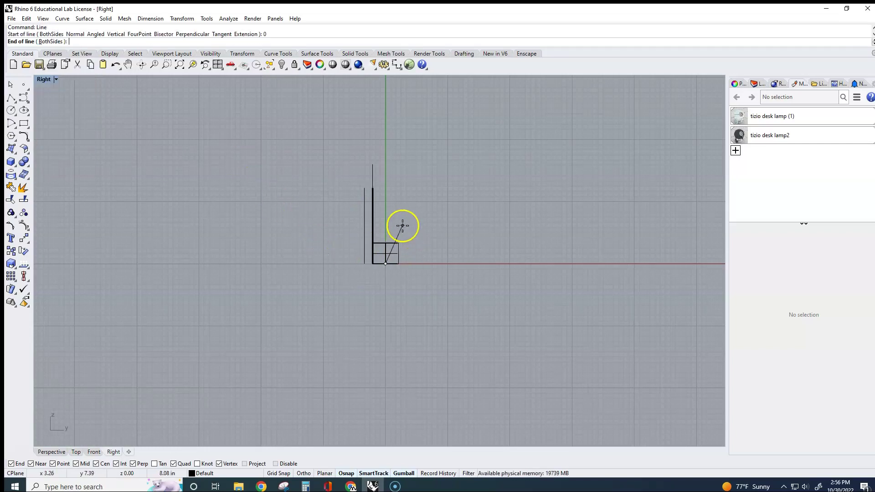
{"action": "key", "text": "F8"}
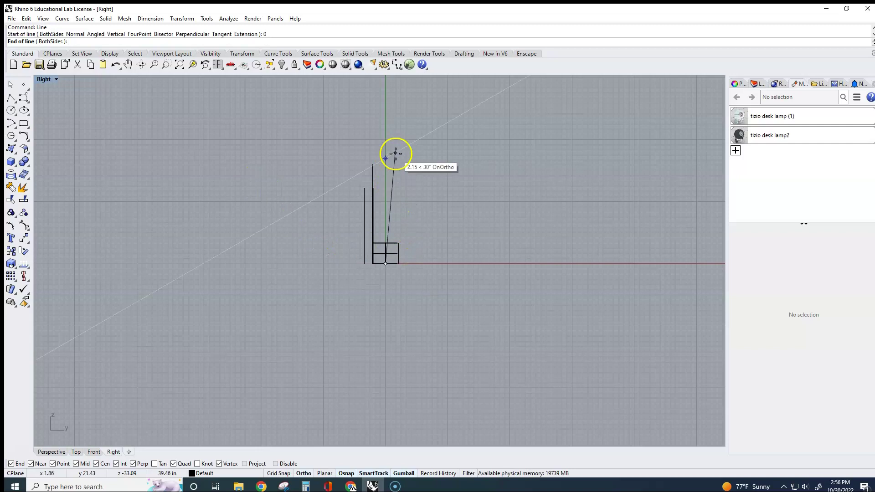
{"action": "scroll", "coordinate": [385, 135], "scroll_direction": "down", "scroll_amount": 5}
{"action": "right_click_drag", "start_coordinate": [385, 134], "coordinate": [378, 235]}
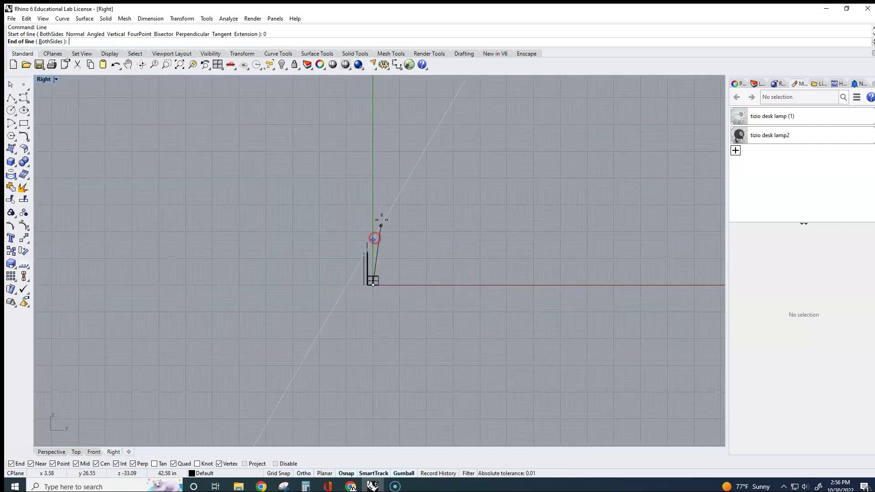
{"action": "left_click", "coordinate": [374, 165]}
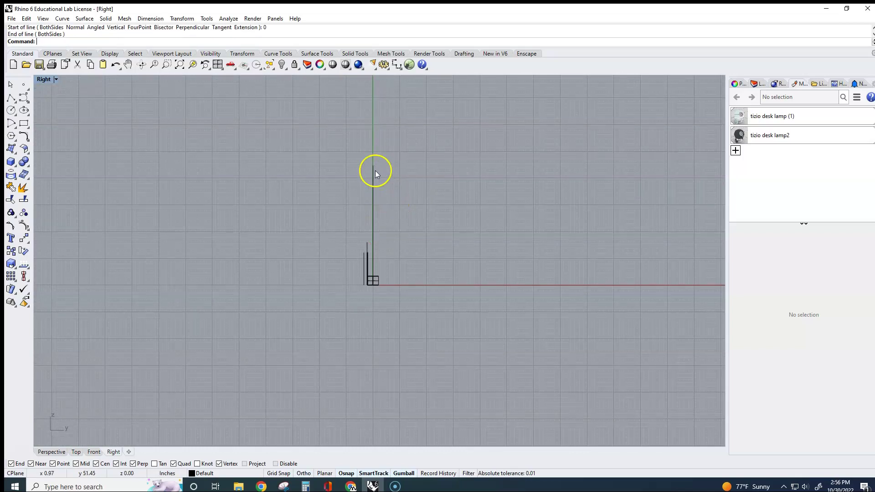
Trim away the half of the cylinder opposite the upright, using the vertical line as the cutting object
{"action": "scroll", "coordinate": [381, 303], "scroll_direction": "up", "scroll_amount": 8}
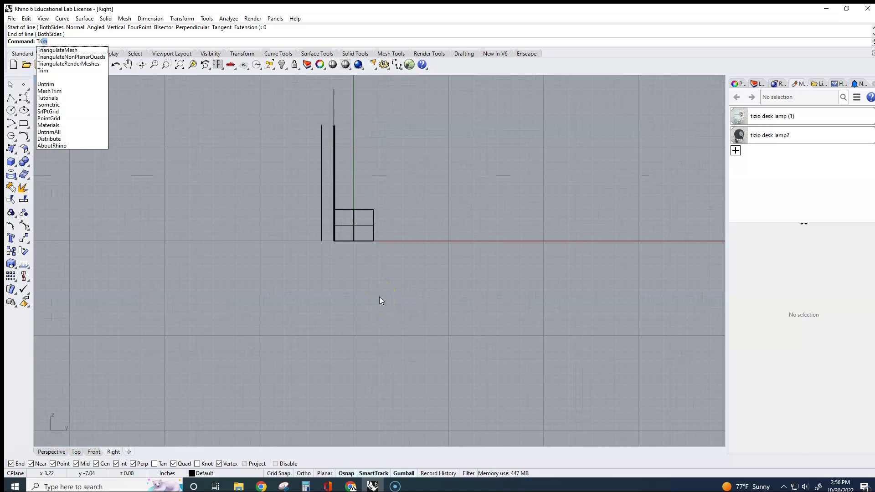
{"action": "key", "text": "Return"}
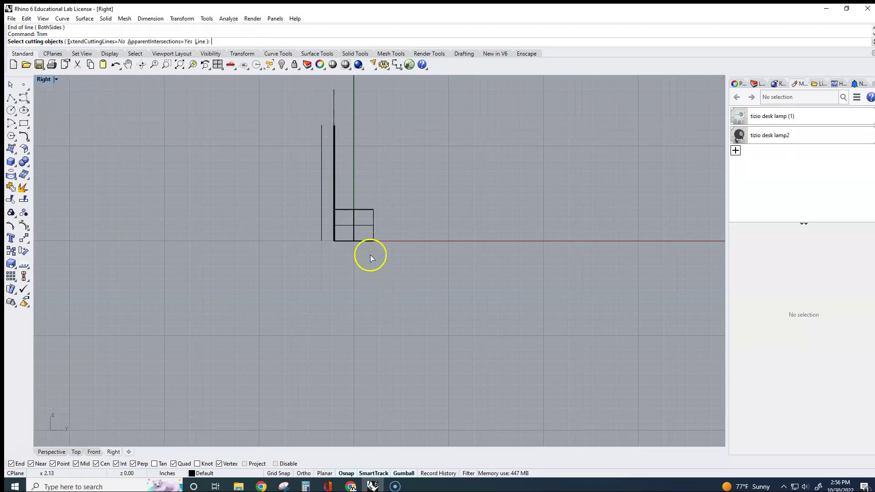
{"action": "scroll", "coordinate": [363, 221], "scroll_direction": "up", "scroll_amount": 2}
{"action": "left_click", "coordinate": [357, 184]}
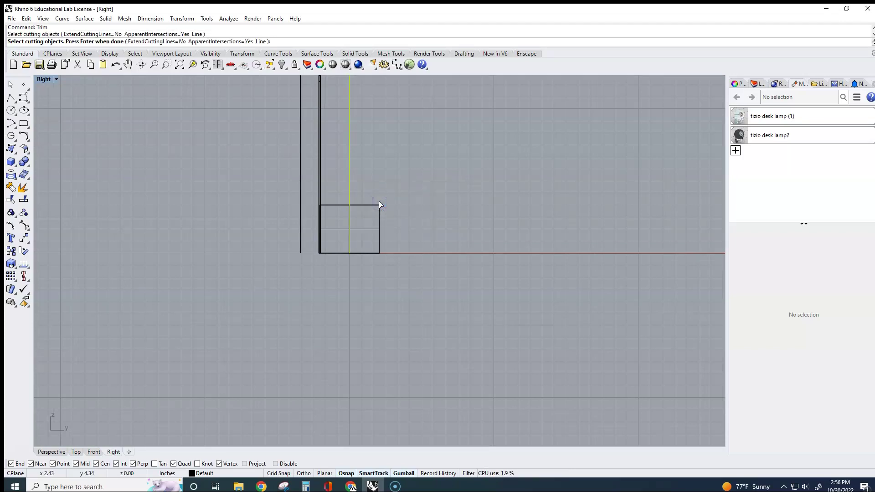
{"action": "key", "text": "Return"}
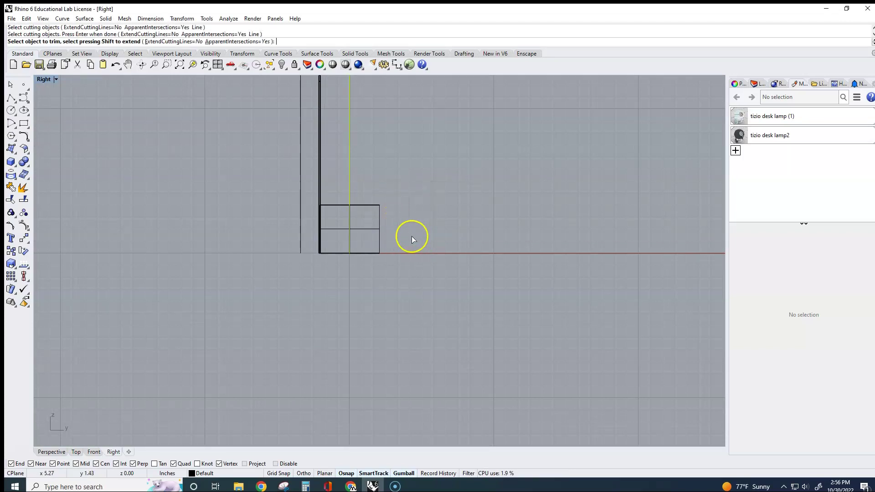
{"action": "left_click", "coordinate": [373, 229]}
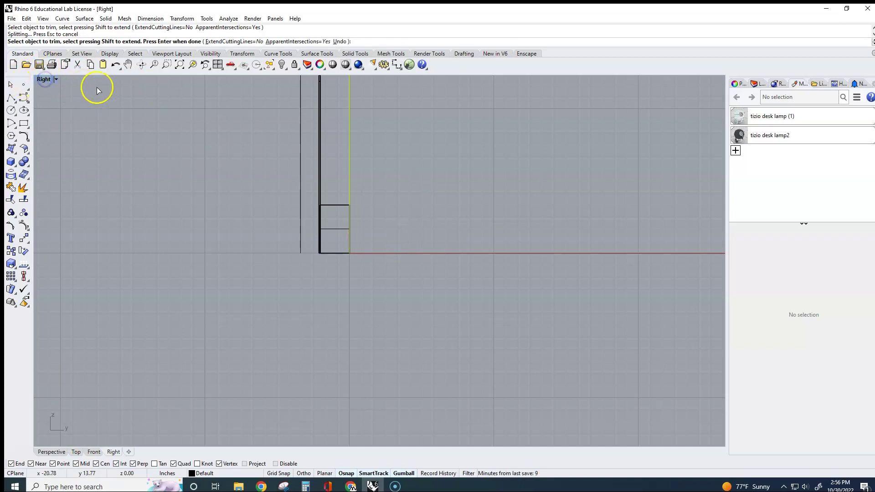
In the Perspective view, remove the vertical cutting line and finish the Trim command
{"action": "double_click", "coordinate": [44, 79]}
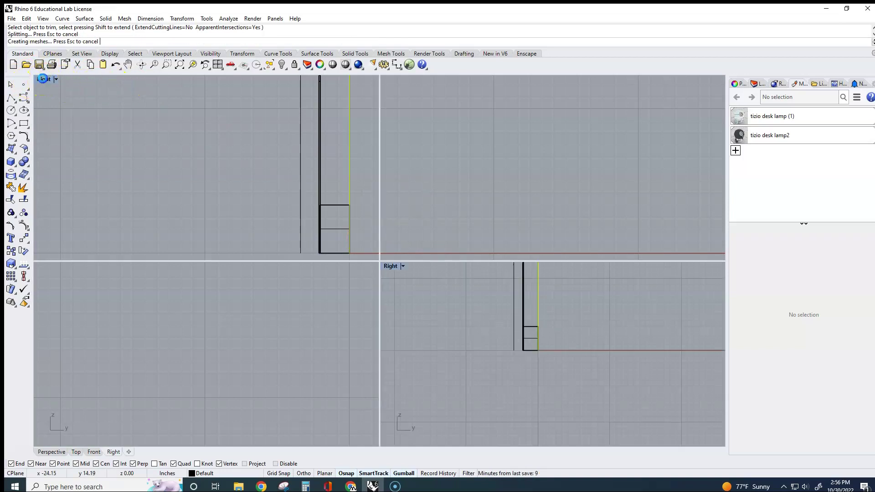
{"action": "double_click", "coordinate": [397, 80]}
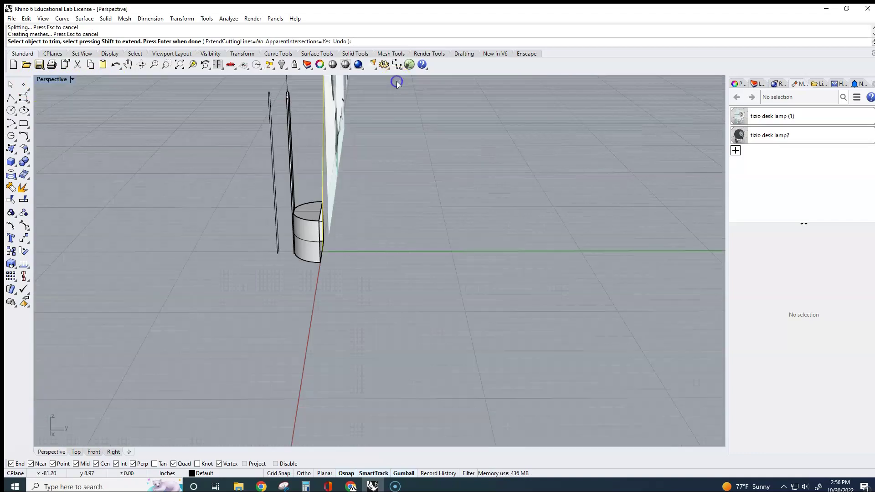
{"action": "right_click_drag", "start_coordinate": [385, 297], "coordinate": [362, 280]}
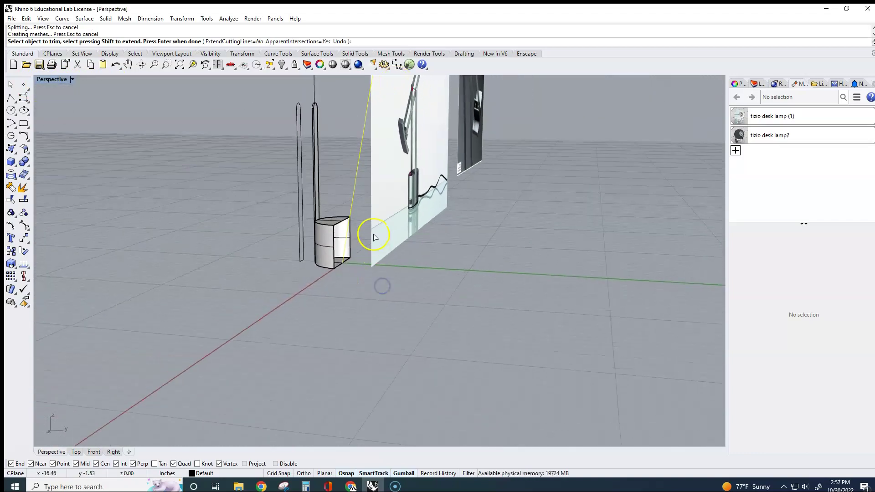
{"action": "left_click", "coordinate": [357, 171]}
{"action": "right_click", "coordinate": [432, 263]}
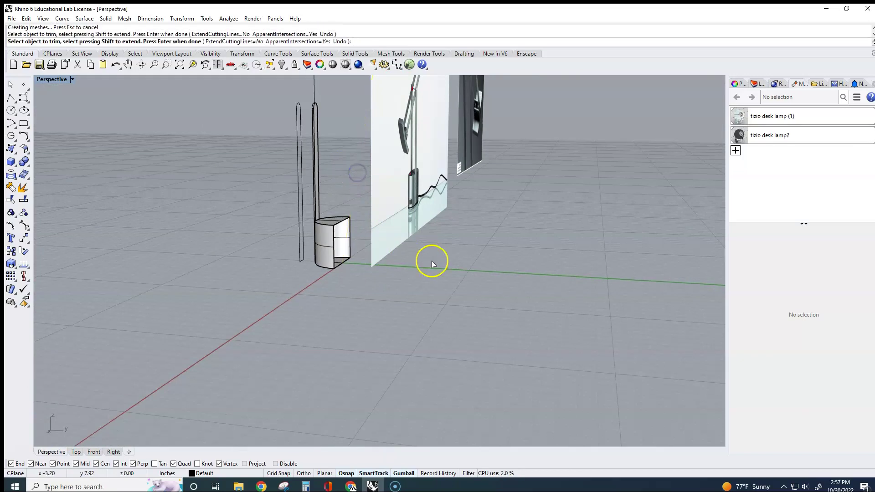
Examine the halved cylinder base and its notch for the upright from several sides in the Perspective view
{"action": "scroll", "coordinate": [431, 262], "scroll_direction": "down", "scroll_amount": 3}
{"action": "right_click_drag", "start_coordinate": [431, 262], "coordinate": [360, 283]}
{"action": "scroll", "coordinate": [403, 269], "scroll_direction": "up", "scroll_amount": 5}
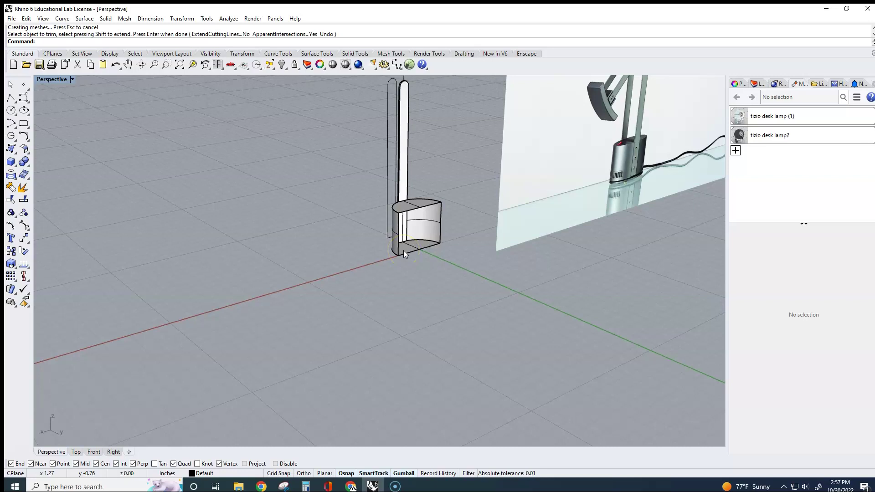
{"action": "scroll", "coordinate": [403, 254], "scroll_direction": "down", "scroll_amount": 3}
{"action": "right_click_drag", "start_coordinate": [403, 254], "coordinate": [521, 260]}
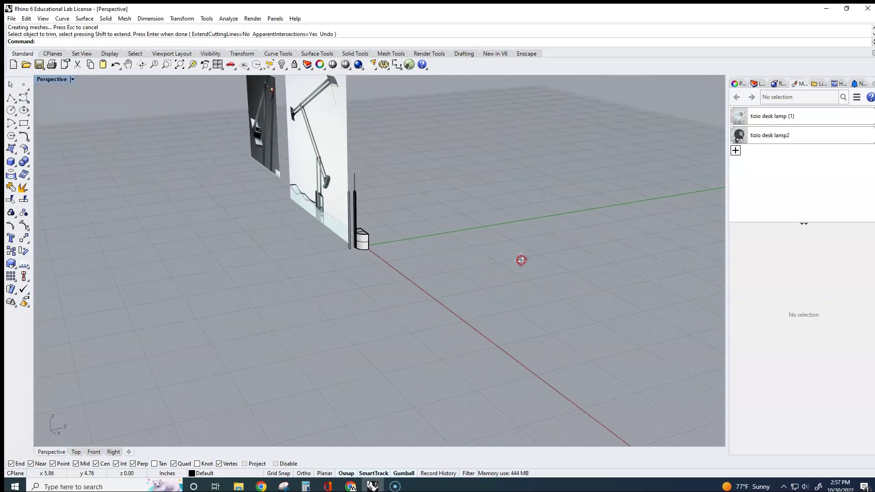
{"action": "scroll", "coordinate": [357, 238], "scroll_direction": "up", "scroll_amount": 5}
{"action": "right_click", "coordinate": [346, 247]}
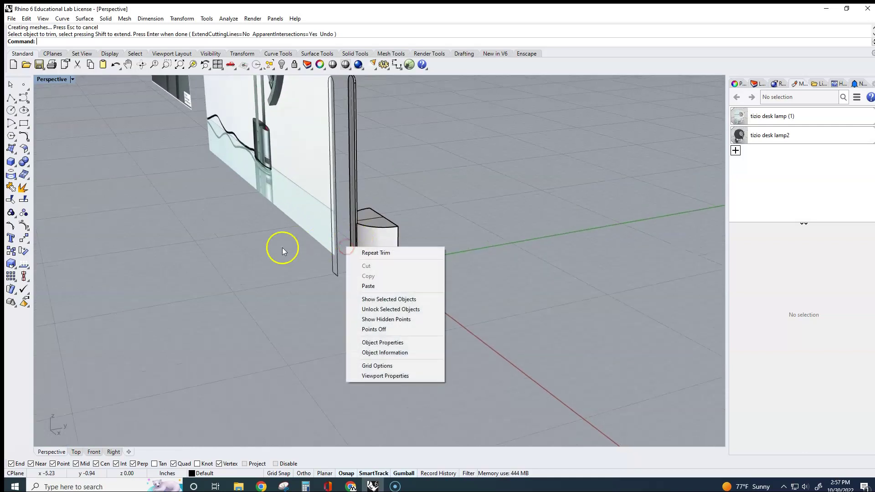
In the Front view, compare the upright and base with the lamp reference picture, focusing on the upright's rounded top
{"action": "double_click", "coordinate": [53, 81]}
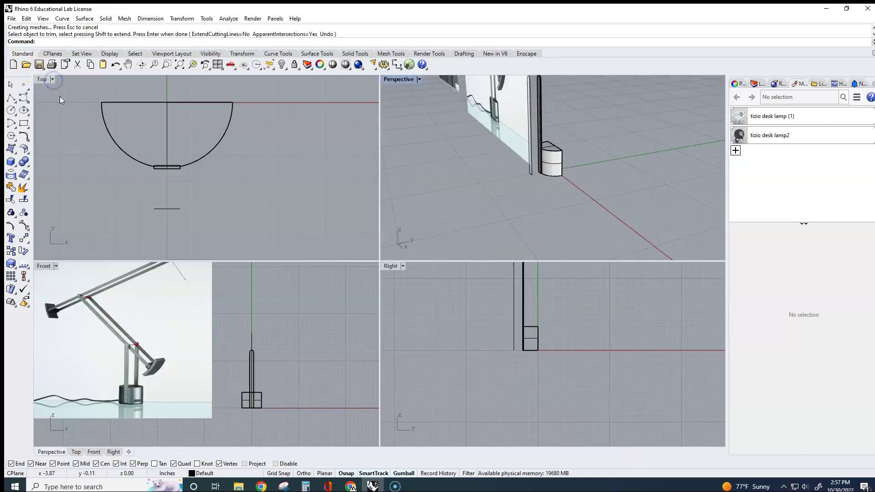
{"action": "double_click", "coordinate": [44, 266]}
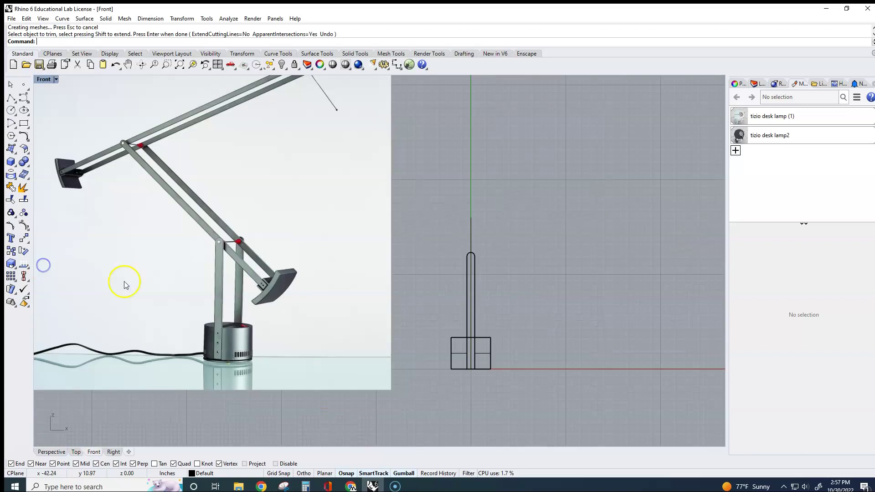
{"action": "scroll", "coordinate": [424, 294], "scroll_direction": "down", "scroll_amount": 3}
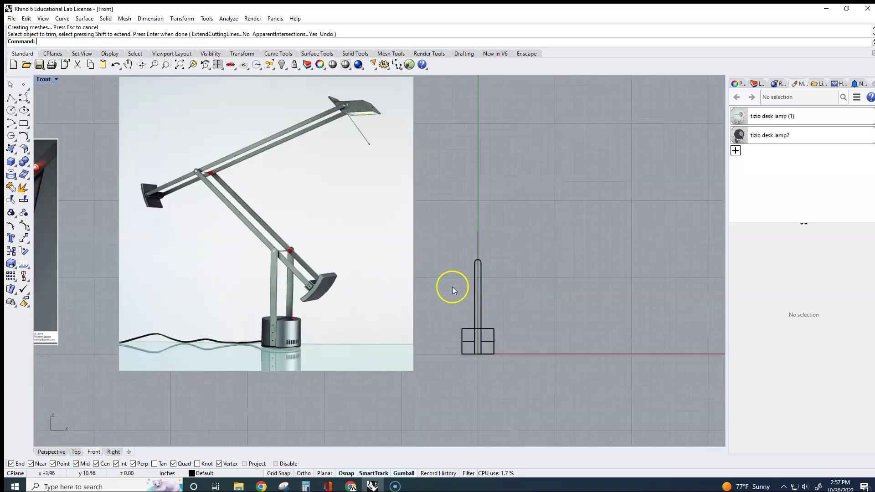
{"action": "right_click_drag", "start_coordinate": [510, 299], "coordinate": [561, 276]}
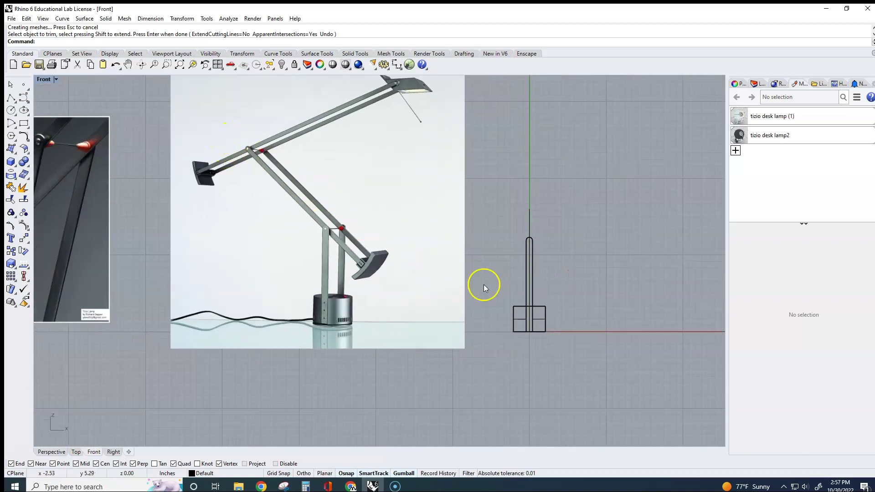
{"action": "left_click", "coordinate": [531, 267]}
{"action": "key", "text": "Escape"}
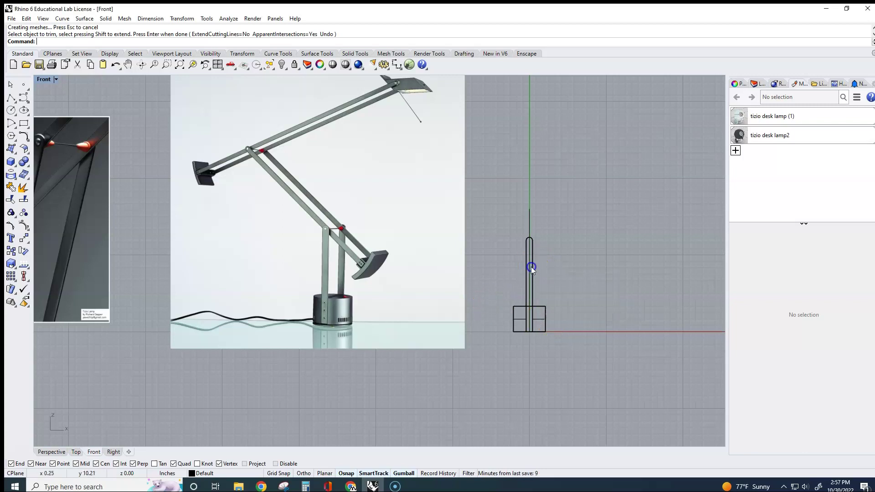
{"action": "scroll", "coordinate": [534, 230], "scroll_direction": "up", "scroll_amount": 3}
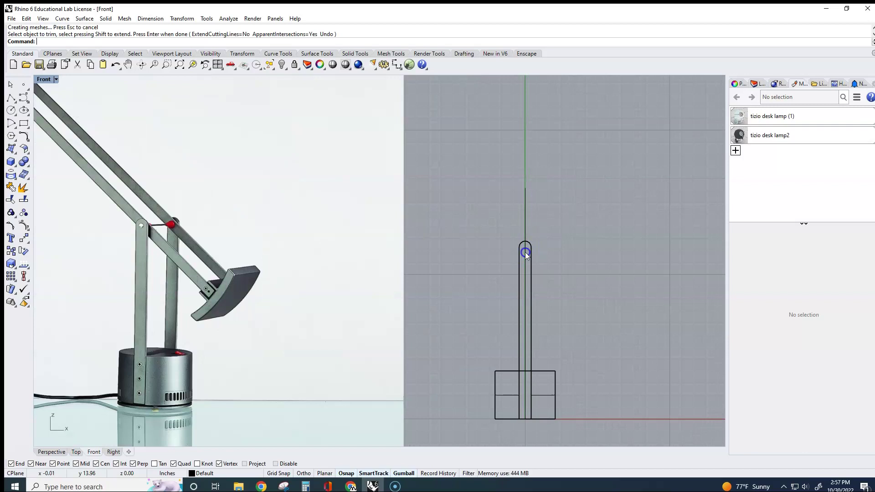
Move the solid upright arm and the half-cylinder base onto Layer 01
{"action": "left_click", "coordinate": [757, 84]}
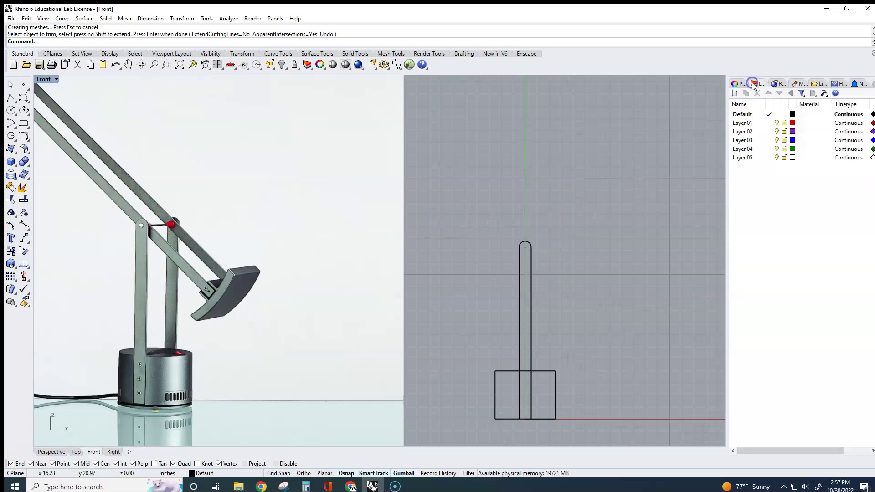
{"action": "left_click", "coordinate": [529, 333]}
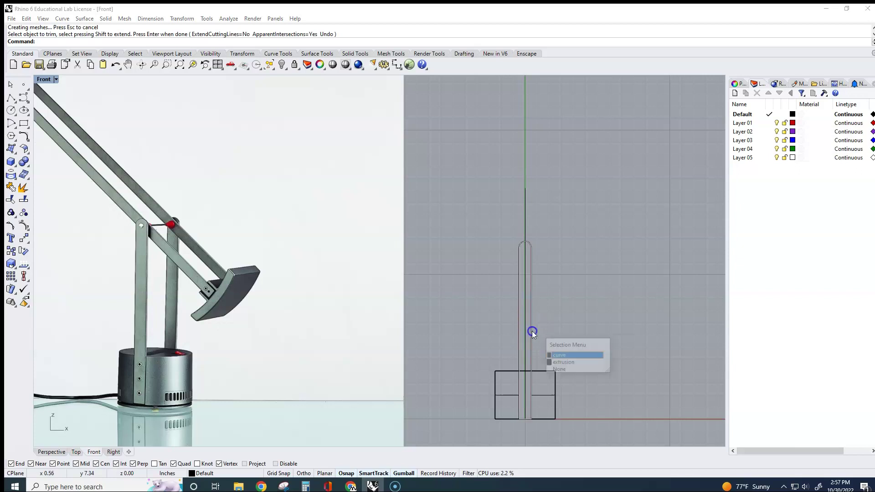
{"action": "left_click", "coordinate": [563, 363]}
{"action": "left_click", "coordinate": [555, 377], "text": "shift"}
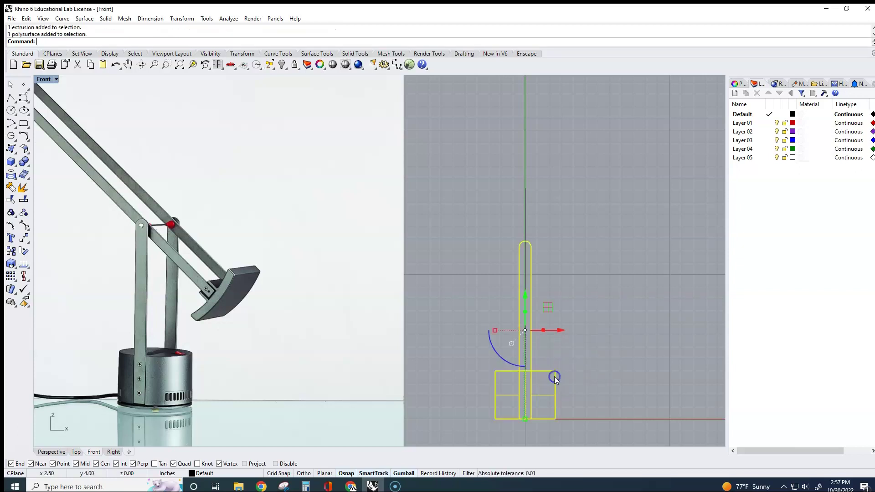
{"action": "right_click", "coordinate": [743, 124]}
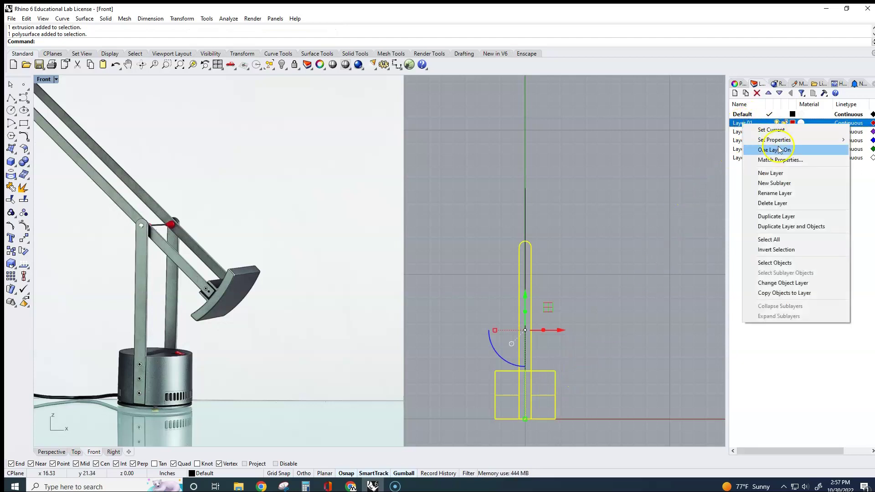
{"action": "left_click", "coordinate": [784, 287]}
{"action": "left_click", "coordinate": [663, 219]}
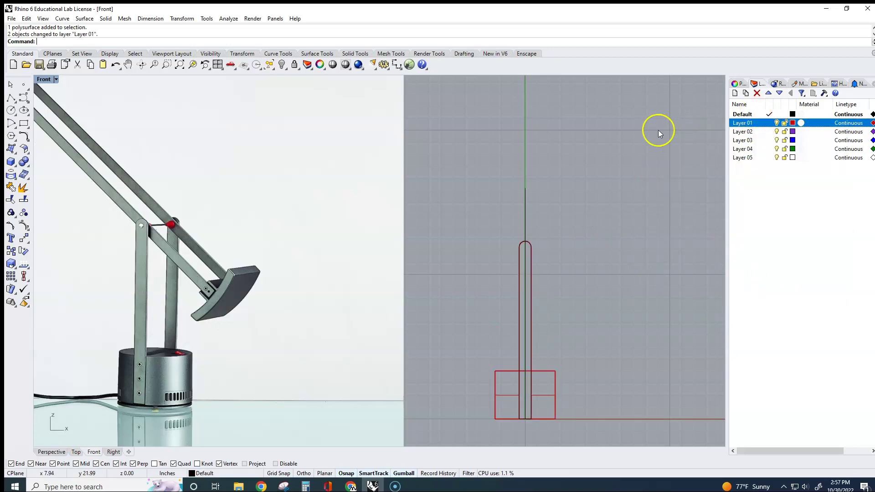
Make Layer 01 the current layer and lock the Default layer
{"action": "scroll", "coordinate": [559, 307], "scroll_direction": "up", "scroll_amount": 3}
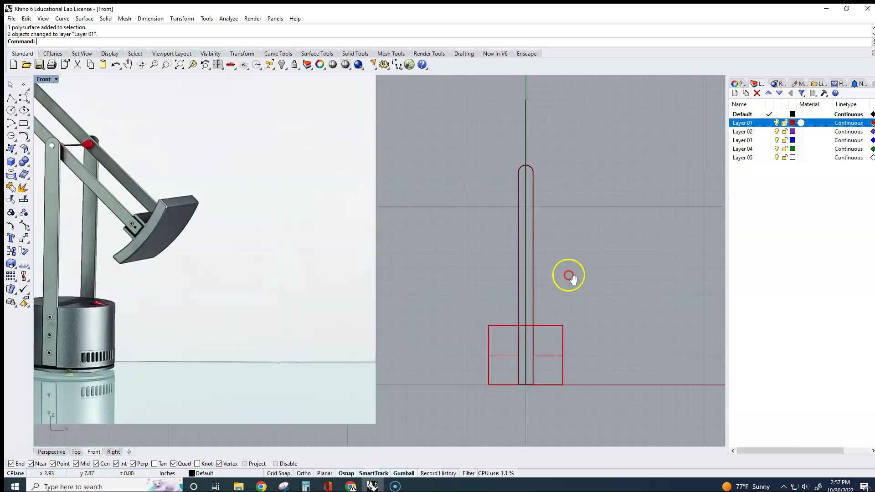
{"action": "right_click_drag", "start_coordinate": [569, 276], "coordinate": [581, 222]}
{"action": "left_click", "coordinate": [769, 123]}
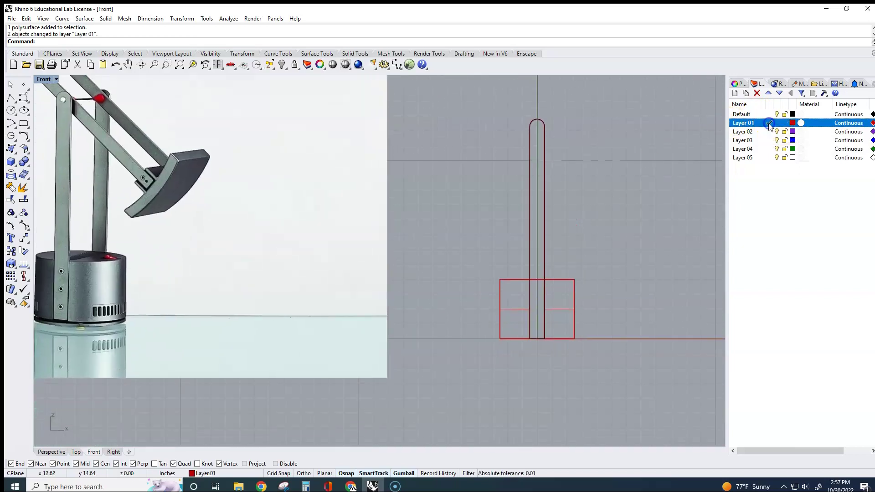
{"action": "left_click", "coordinate": [671, 147]}
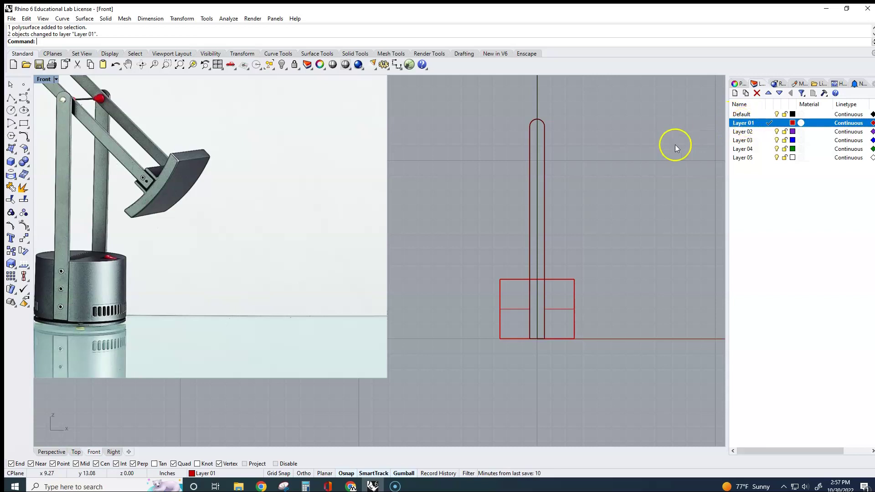
{"action": "scroll", "coordinate": [664, 160], "scroll_direction": "down", "scroll_amount": 3}
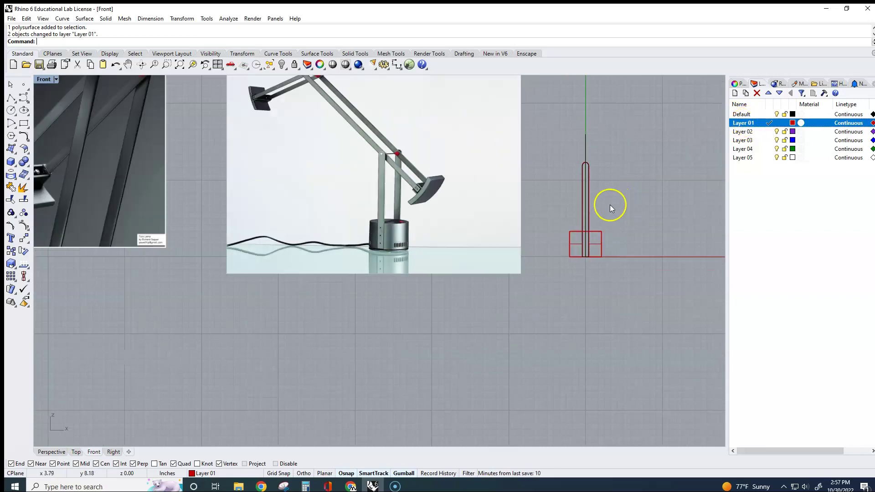
{"action": "right_click_drag", "start_coordinate": [610, 204], "coordinate": [553, 290]}
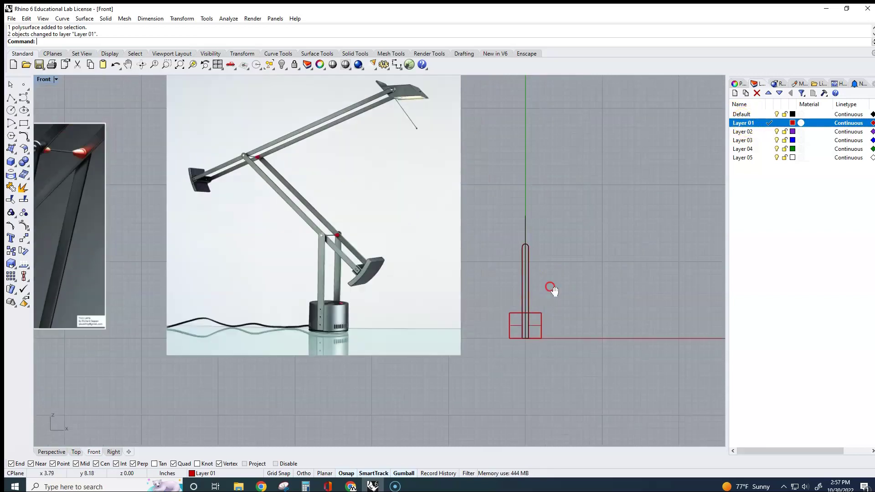
{"action": "left_click", "coordinate": [528, 281]}
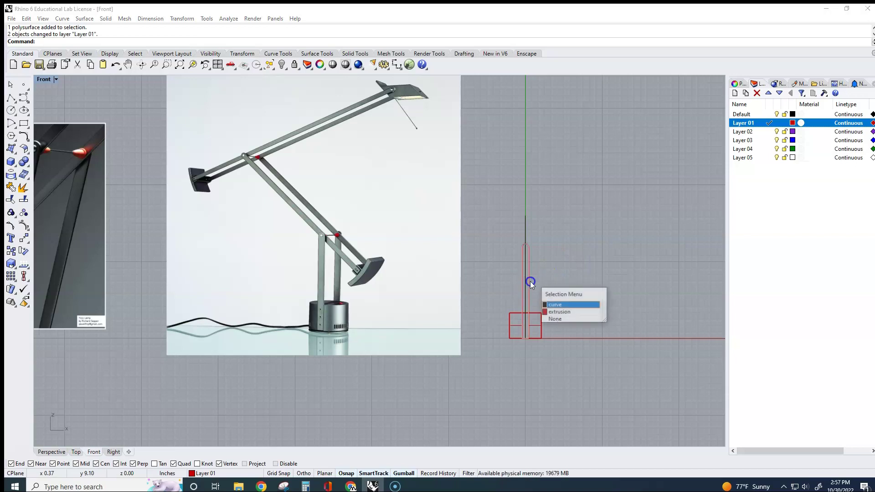
{"action": "left_click", "coordinate": [551, 277]}
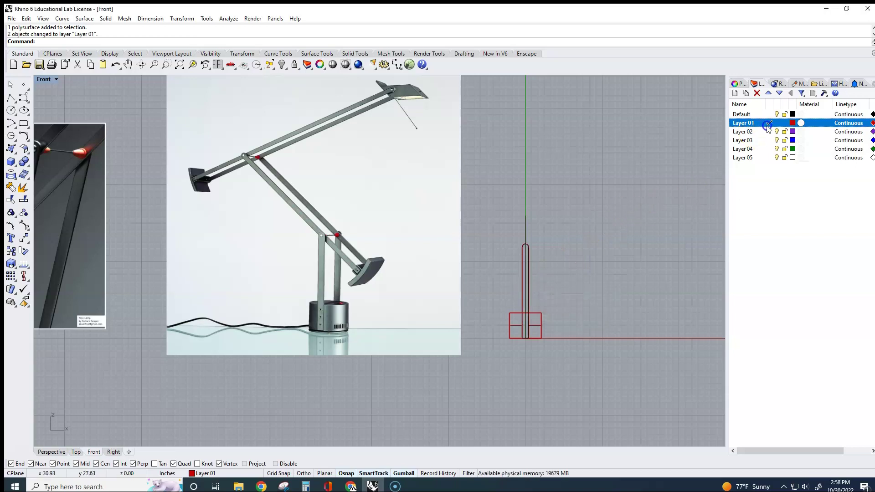
{"action": "left_click", "coordinate": [782, 113]}
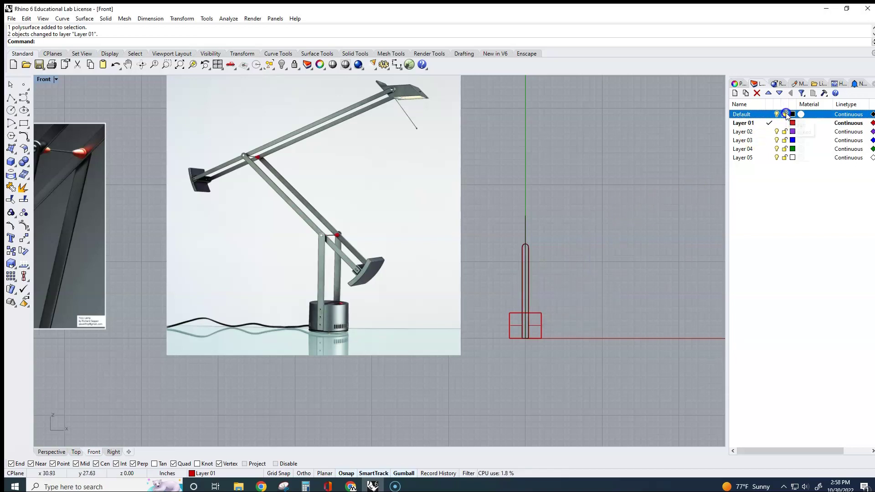
Duplicate the solid upright arm straight up along the vertical axis in the Front view
{"action": "left_click", "coordinate": [525, 261]}
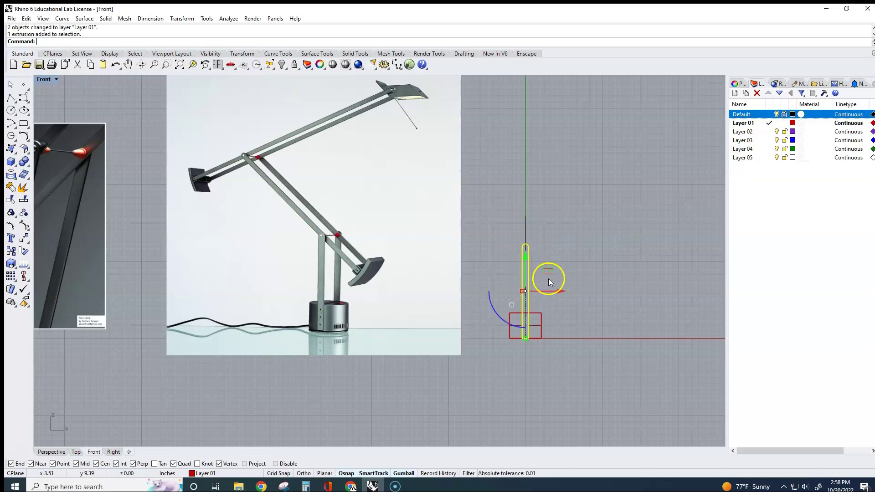
{"action": "left_click", "coordinate": [537, 282]}
{"action": "left_click_drag", "start_coordinate": [527, 274], "coordinate": [525, 210]}
Try tilting the duplicated arm diagonally above the upright and picking its end face, then undo the rotation
{"action": "left_click_drag", "start_coordinate": [495, 247], "coordinate": [527, 265]}
{"action": "left_click", "coordinate": [590, 292]}
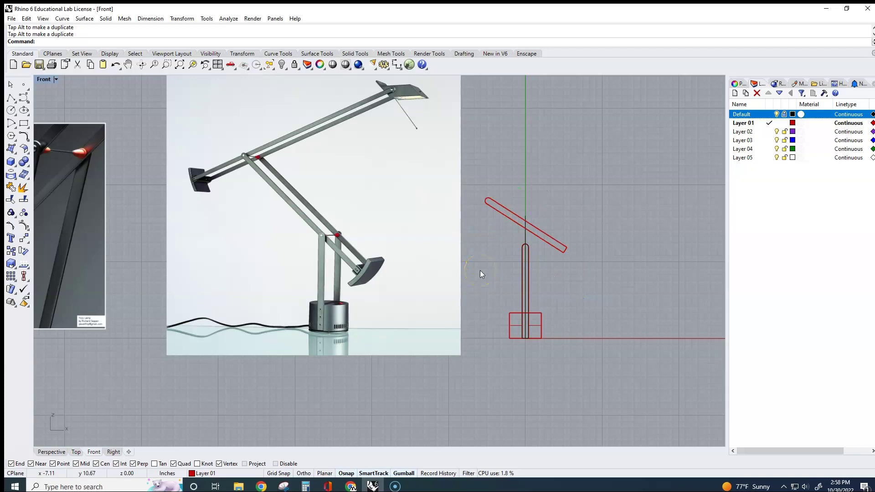
{"action": "left_click_drag", "start_coordinate": [494, 222], "coordinate": [494, 222], "text": "ctrl+shift"}
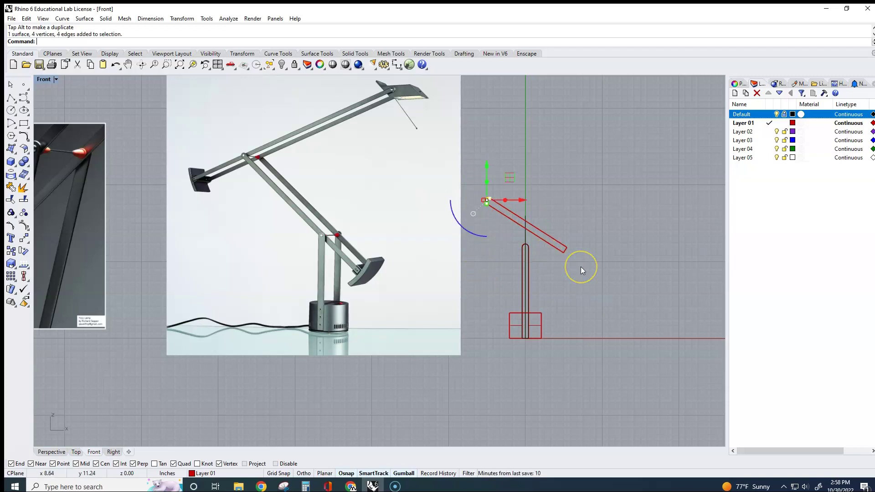
{"action": "key", "text": "ctrl+z"}
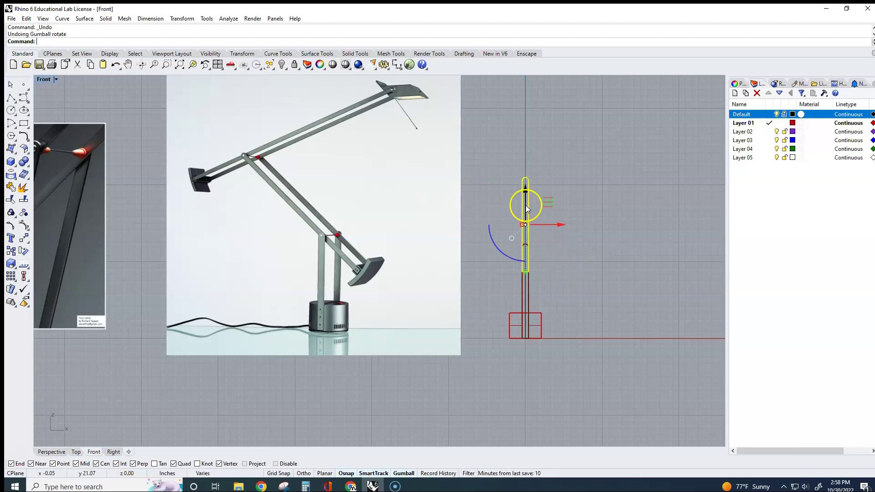
Move the duplicated arm to the right of the base and lengthen it downward by pulling its bottom face
{"action": "left_click_drag", "start_coordinate": [540, 219], "coordinate": [611, 226]}
{"action": "left_click", "coordinate": [621, 283]}
{"action": "left_click_drag", "start_coordinate": [580, 253], "coordinate": [651, 311], "text": "ctrl+shift"}
{"action": "left_click_drag", "start_coordinate": [596, 239], "coordinate": [594, 329]}
{"action": "left_click", "coordinate": [603, 330]}
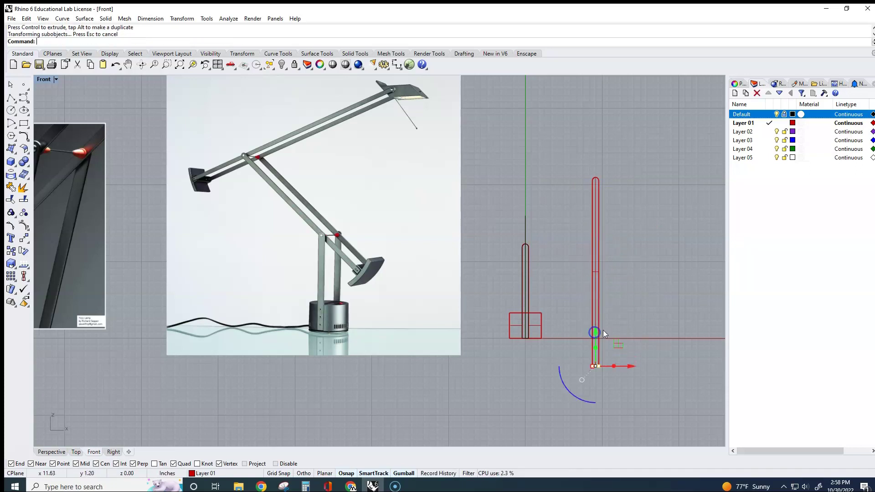
Move the long arm closer to the base, duplicate it, and try the copy tilted diagonally across the upright's top
{"action": "left_click", "coordinate": [596, 328]}
{"action": "left_click_drag", "start_coordinate": [581, 301], "coordinate": [589, 303]}
{"action": "left_click", "coordinate": [595, 303]}
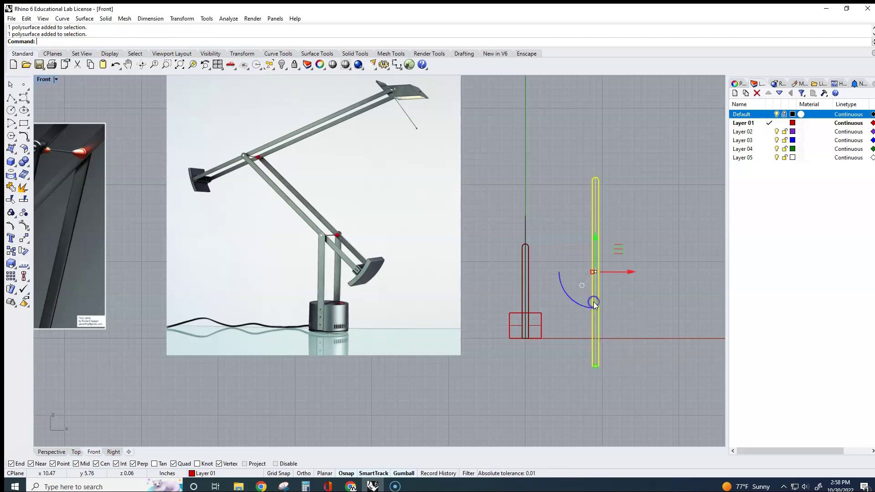
{"action": "left_click_drag", "start_coordinate": [625, 270], "coordinate": [568, 272]}
{"action": "key", "text": "alt"}
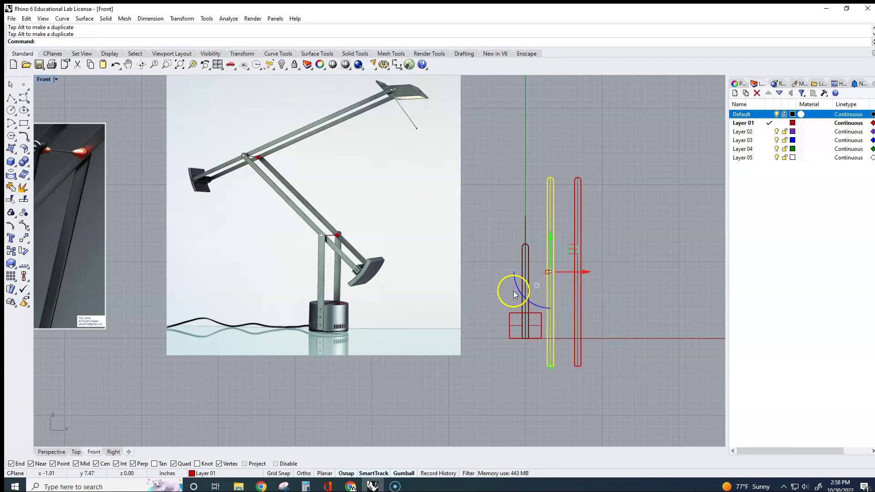
{"action": "left_click_drag", "start_coordinate": [517, 289], "coordinate": [496, 204]}
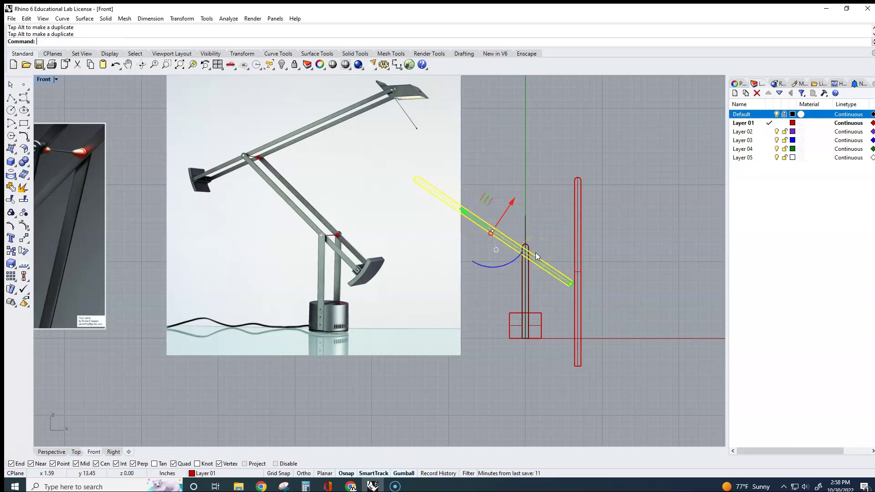
Extend the vertical long arm further downward from its bottom face and delete the tilted copy
{"action": "left_click", "coordinate": [557, 322]}
{"action": "left_click_drag", "start_coordinate": [562, 354], "coordinate": [595, 389], "text": "ctrl+shift"}
{"action": "left_click_drag", "start_coordinate": [579, 335], "coordinate": [579, 356]}
{"action": "left_click", "coordinate": [627, 362]}
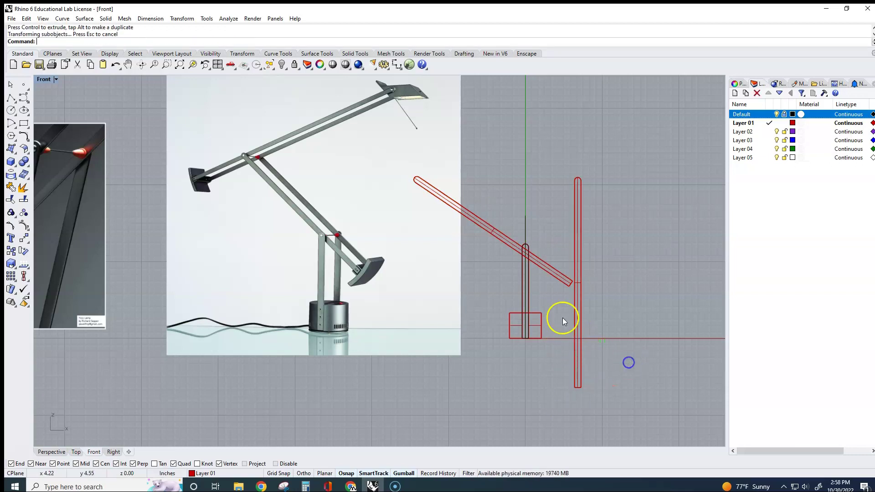
{"action": "left_click", "coordinate": [551, 273]}
{"action": "key", "text": "Delete"}
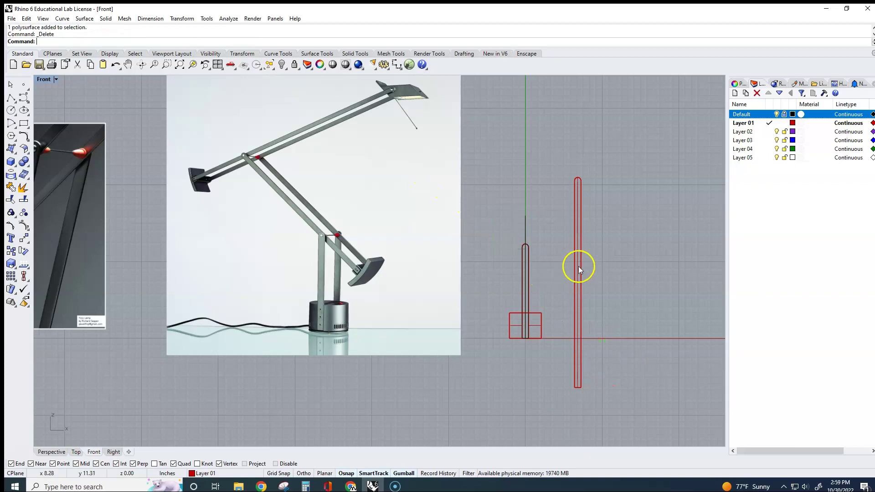
Duplicate the extended vertical arm to its right for use as the lamp's upper arm
{"action": "left_click", "coordinate": [578, 266]}
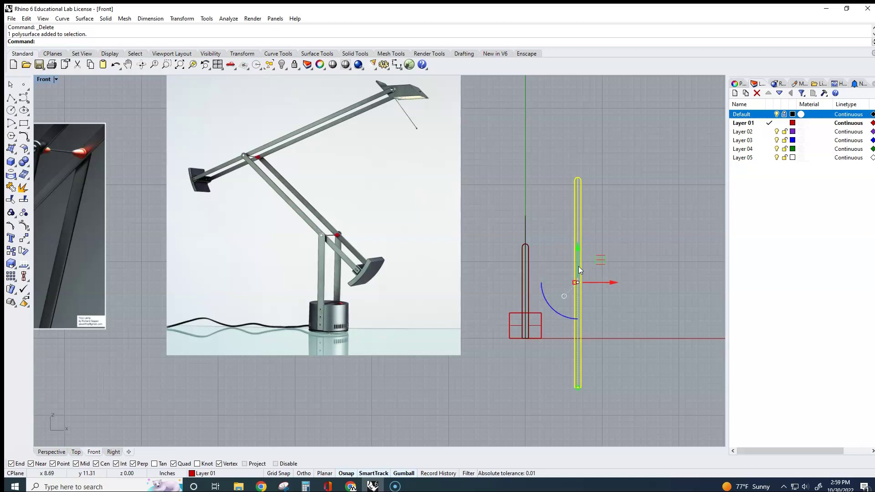
{"action": "scroll", "coordinate": [600, 283], "scroll_direction": "down", "scroll_amount": 3}
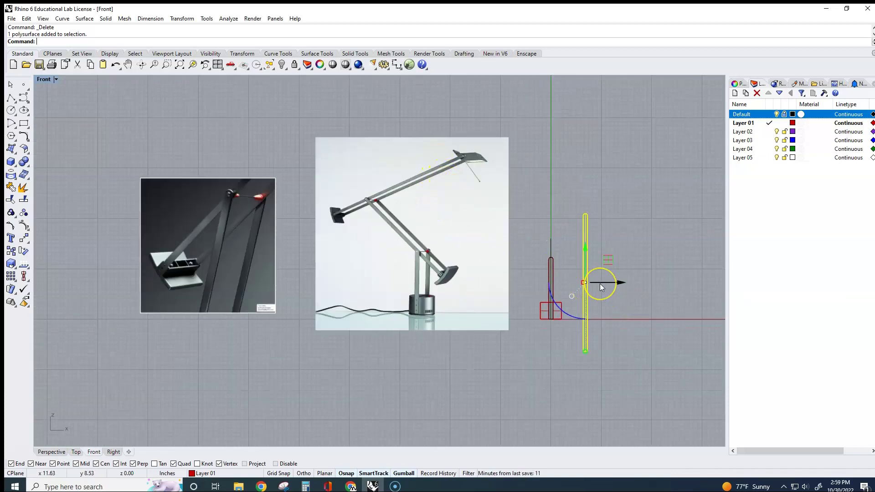
{"action": "left_click_drag", "start_coordinate": [600, 284], "coordinate": [658, 293]}
{"action": "key", "text": "alt"}
{"action": "key", "text": "Escape"}
Tilt the long arm nearest the base down to the right and place it across the upright's rounded top, following the reference picture
{"action": "scroll", "coordinate": [370, 203], "scroll_direction": "up", "scroll_amount": 10}
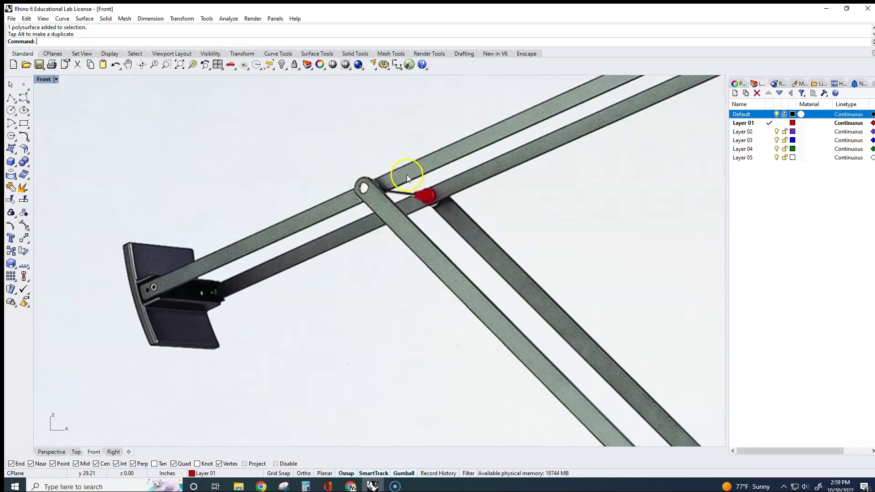
{"action": "scroll", "coordinate": [411, 173], "scroll_direction": "down", "scroll_amount": 10}
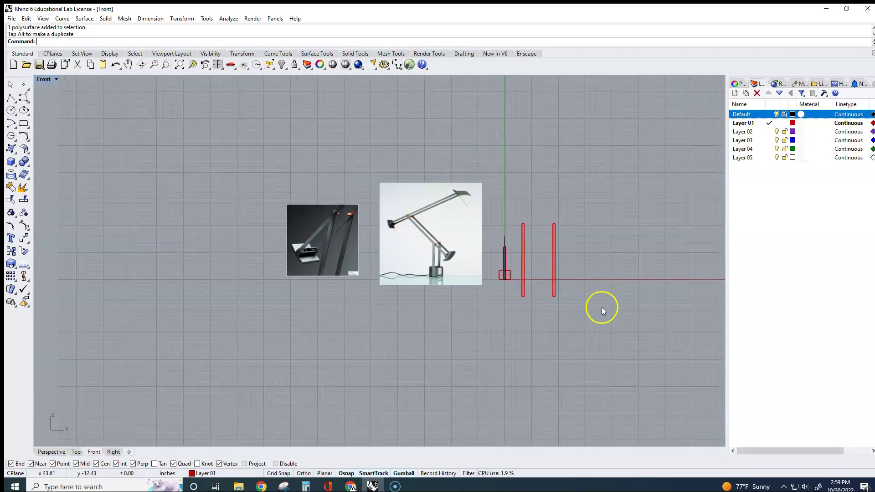
{"action": "scroll", "coordinate": [576, 296], "scroll_direction": "up", "scroll_amount": 4}
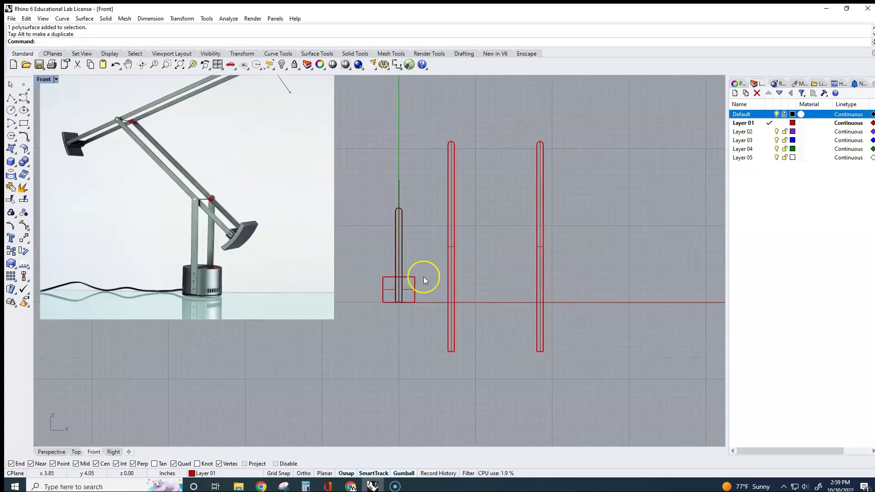
{"action": "left_click", "coordinate": [452, 237]}
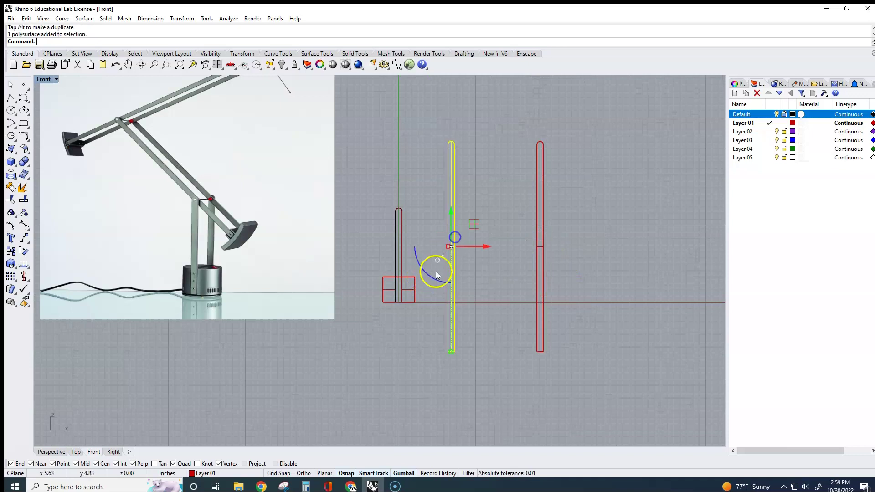
{"action": "left_click_drag", "start_coordinate": [419, 264], "coordinate": [455, 291]}
{"action": "left_click_drag", "start_coordinate": [445, 224], "coordinate": [348, 156]}
{"action": "left_click", "coordinate": [471, 170]}
{"action": "scroll", "coordinate": [453, 201], "scroll_direction": "down", "scroll_amount": 5}
{"action": "right_click_drag", "start_coordinate": [453, 201], "coordinate": [504, 283]}
Tilt the second long arm up to the right and place it across the upper end of the lower arm
{"action": "left_click", "coordinate": [542, 265]}
{"action": "left_click_drag", "start_coordinate": [516, 276], "coordinate": [502, 245]}
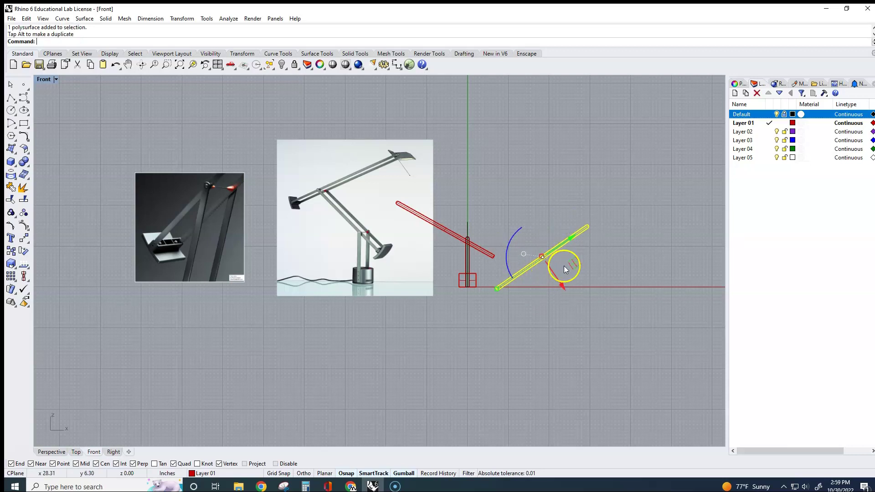
{"action": "left_click_drag", "start_coordinate": [571, 266], "coordinate": [479, 196]}
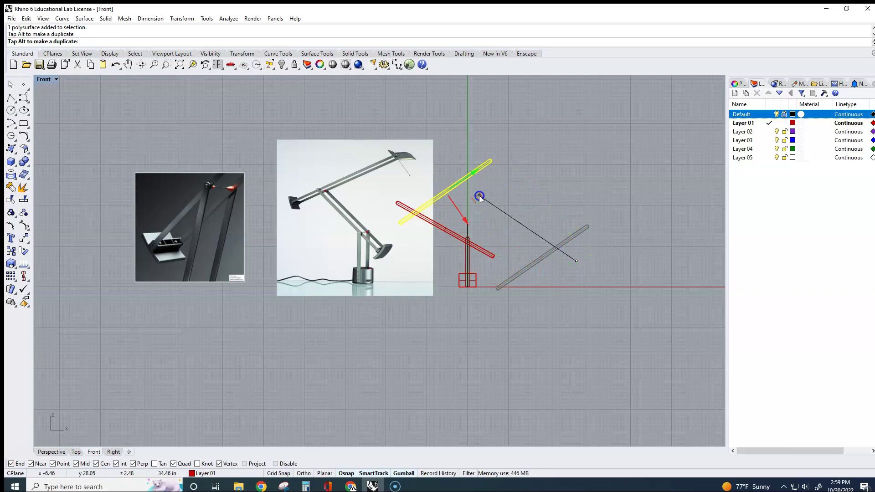
{"action": "mouse_move", "coordinate": [479, 197]}
{"action": "left_mouse_down"}
{"action": "mouse_move", "coordinate": [463, 187]}
{"action": "mouse_move", "coordinate": [484, 196]}
{"action": "left_mouse_up"}
{"action": "left_click", "coordinate": [506, 244]}
Shift the lower arm down and right so its rounded end meets the upper arm
{"action": "scroll", "coordinate": [487, 257], "scroll_direction": "up", "scroll_amount": 2}
{"action": "left_click_drag", "start_coordinate": [439, 219], "coordinate": [457, 238]}
{"action": "left_click", "coordinate": [542, 248]}
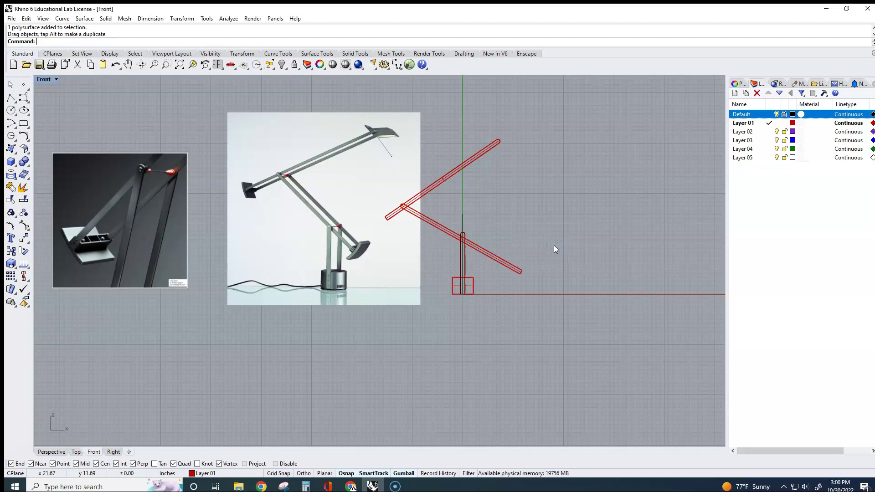
Select the square end face of the lower arm and set the gumball alignment to Object
{"action": "left_click", "coordinate": [522, 271], "text": "ctrl+shift"}
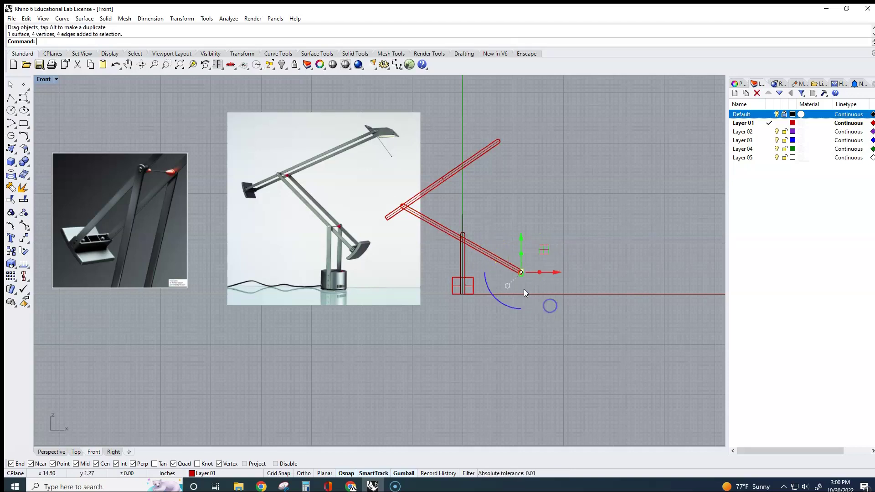
{"action": "scroll", "coordinate": [524, 292], "scroll_direction": "up", "scroll_amount": 5}
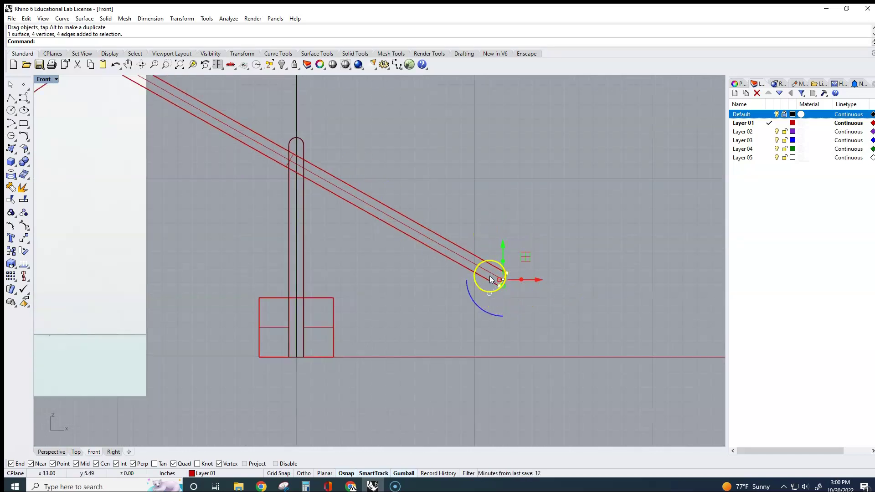
{"action": "right_click", "coordinate": [489, 294]}
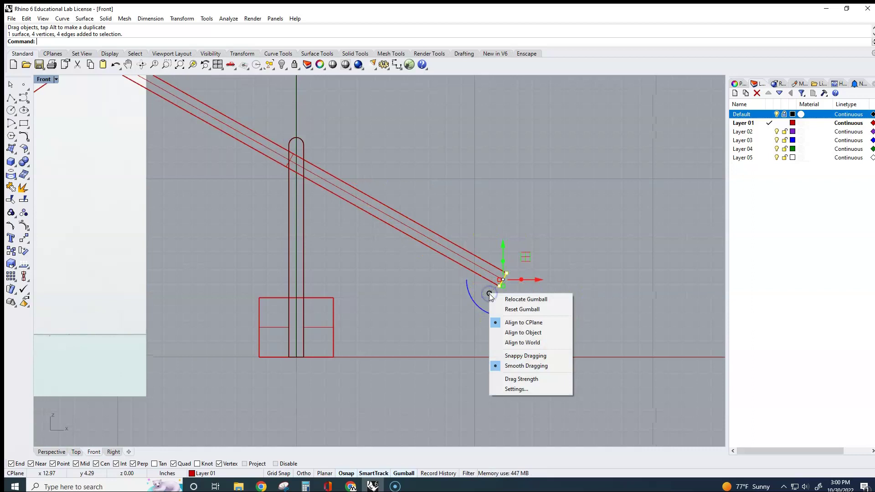
{"action": "left_click", "coordinate": [527, 334]}
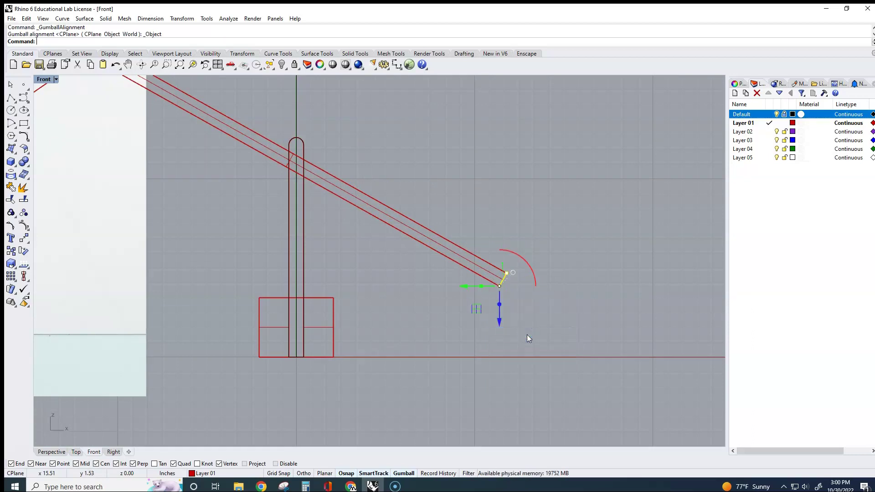
Relocate the gumball to the lower corner of the lower arm's end face, orienting its X axis along the arm
{"action": "left_click", "coordinate": [479, 296]}
{"action": "left_click", "coordinate": [514, 270]}
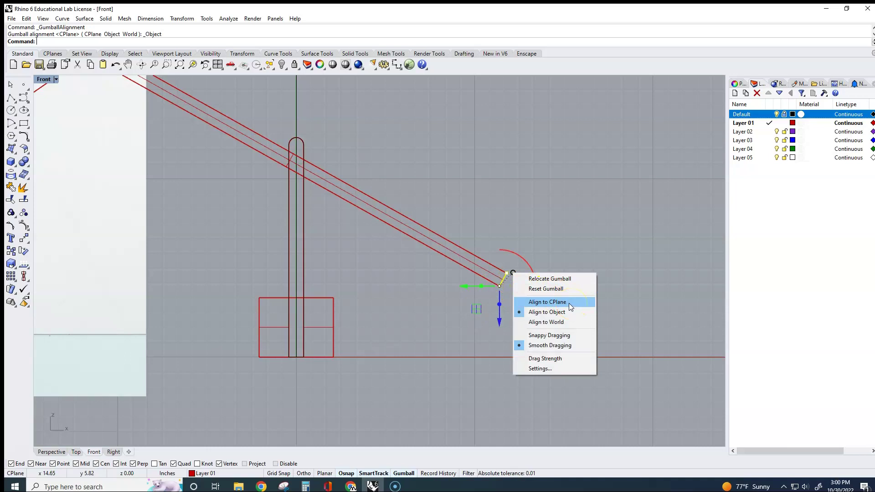
{"action": "left_click", "coordinate": [590, 244]}
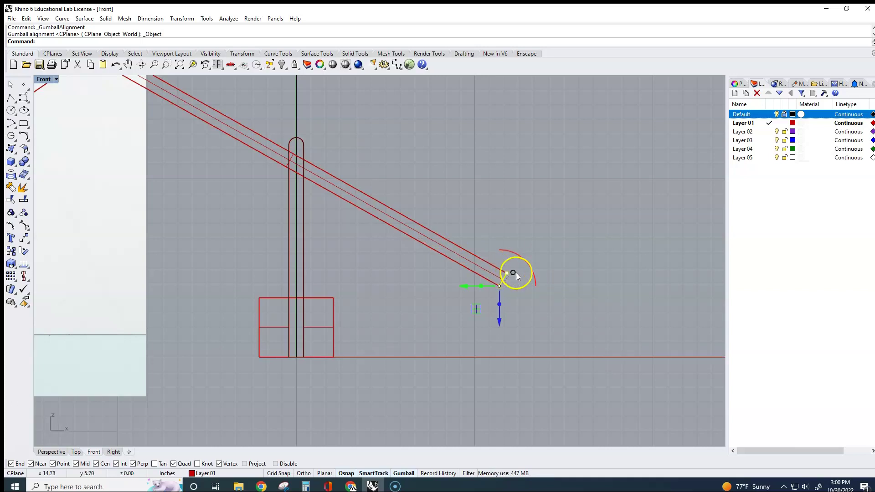
{"action": "left_click", "coordinate": [514, 272]}
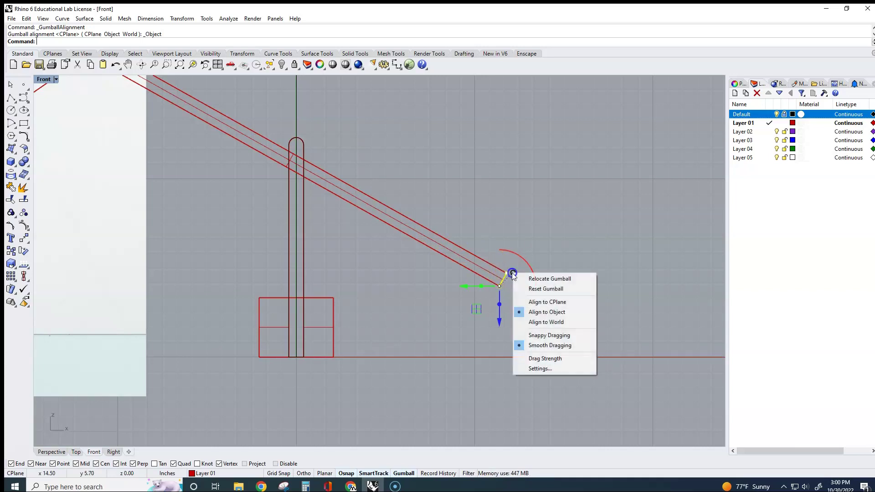
{"action": "left_click", "coordinate": [551, 278]}
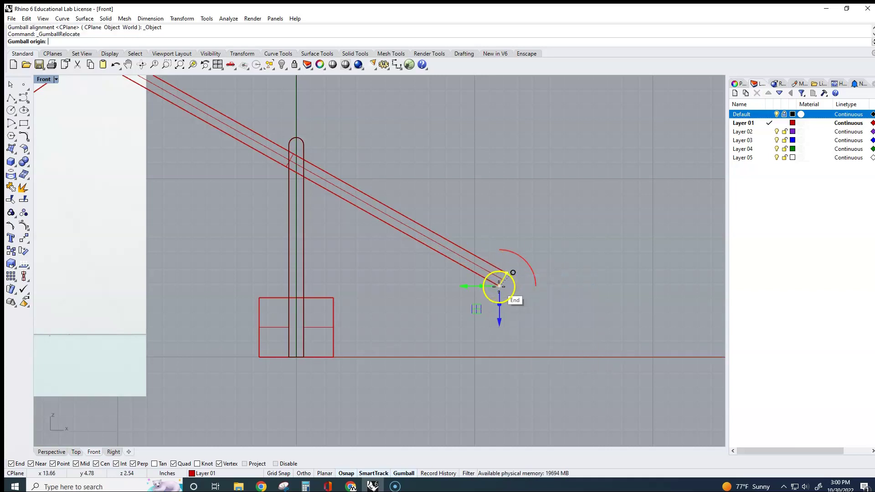
{"action": "left_click", "coordinate": [499, 286]}
{"action": "left_click", "coordinate": [454, 265]}
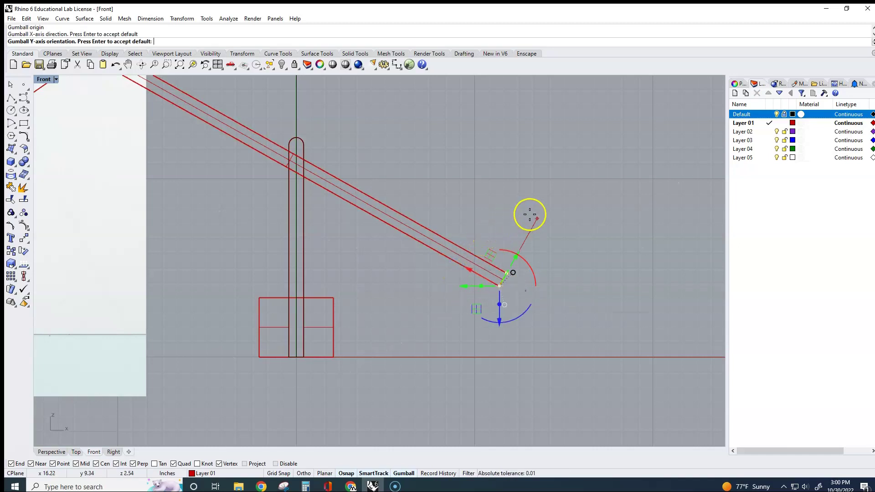
{"action": "left_click", "coordinate": [530, 215]}
Shorten the lower arm by moving its square end face along the arm's axis toward the upright
{"action": "left_click", "coordinate": [487, 275]}
{"action": "left_click_drag", "start_coordinate": [474, 271], "coordinate": [383, 219]}
{"action": "scroll", "coordinate": [386, 248], "scroll_direction": "down", "scroll_amount": 5}
{"action": "right_click_drag", "start_coordinate": [420, 285], "coordinate": [522, 299]}
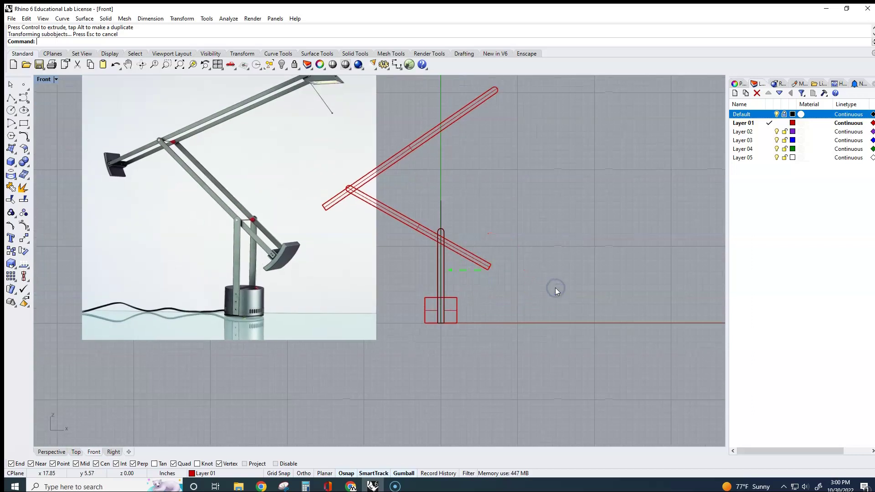
{"action": "scroll", "coordinate": [555, 288], "scroll_direction": "down", "scroll_amount": 2}
{"action": "left_click", "coordinate": [545, 224]}
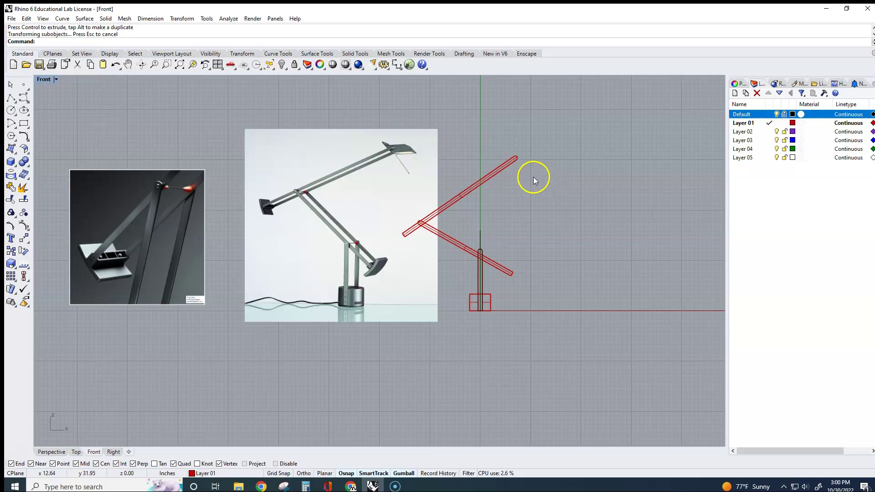
Examine the counterweight at the arm's end in the close-up reference picture of the lamp
{"action": "right_click_drag", "start_coordinate": [508, 275], "coordinate": [460, 292]}
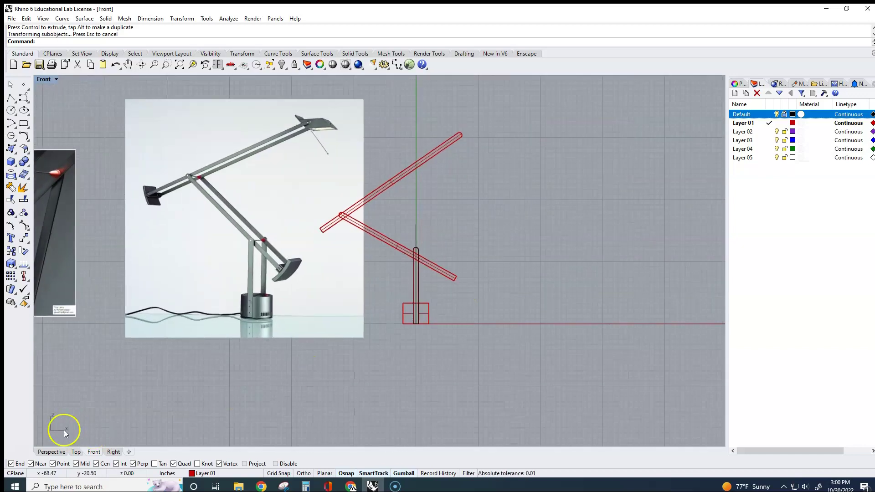
{"action": "scroll", "coordinate": [263, 387], "scroll_direction": "down", "scroll_amount": 4}
{"action": "right_click_drag", "start_coordinate": [262, 387], "coordinate": [337, 335]}
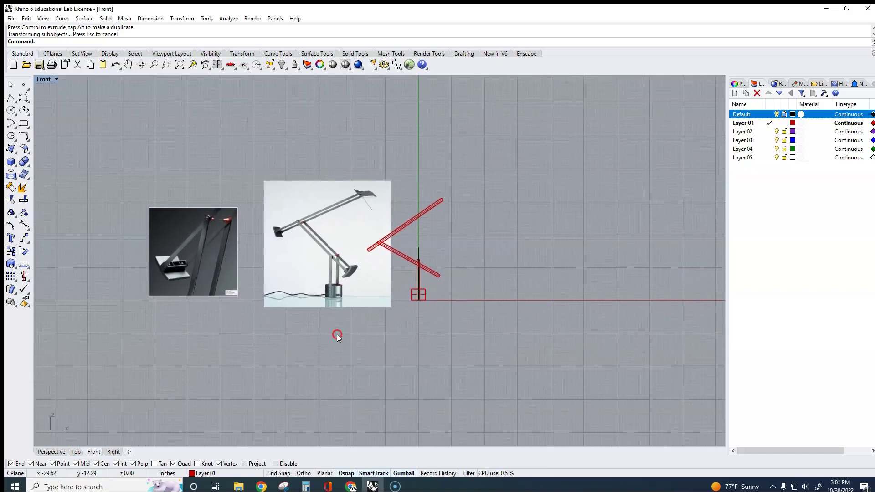
{"action": "scroll", "coordinate": [242, 313], "scroll_direction": "up", "scroll_amount": 3}
{"action": "scroll", "coordinate": [88, 235], "scroll_direction": "up", "scroll_amount": 5}
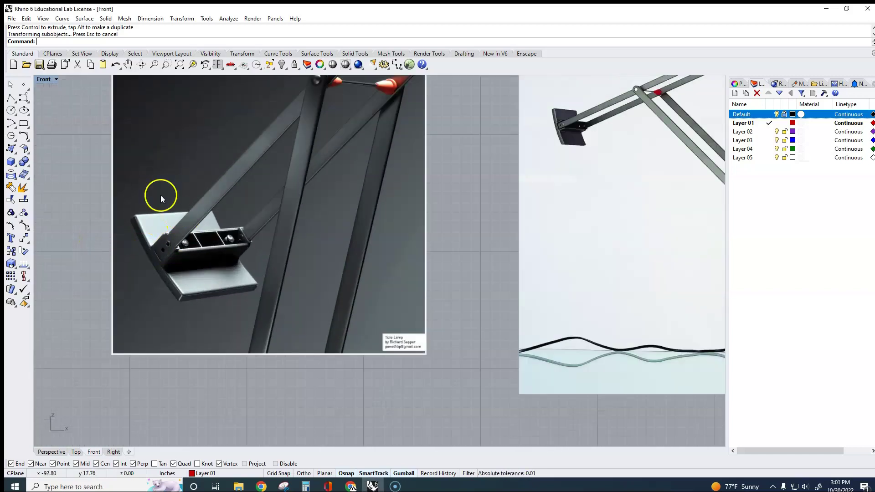
{"action": "scroll", "coordinate": [159, 228], "scroll_direction": "down", "scroll_amount": 5}
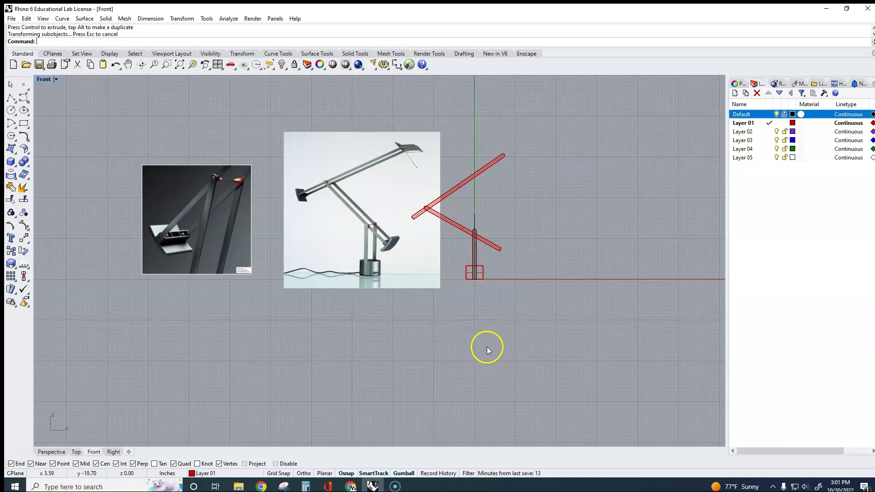
{"action": "scroll", "coordinate": [486, 348], "scroll_direction": "up", "scroll_amount": 2}
{"action": "scroll", "coordinate": [506, 255], "scroll_direction": "up", "scroll_amount": 2}
{"action": "left_click", "coordinate": [449, 247]}
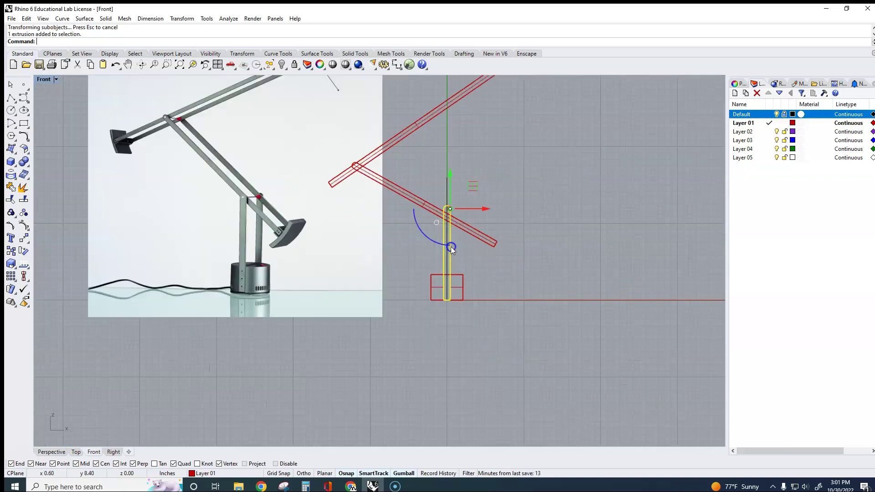
{"action": "left_click", "coordinate": [468, 210]}
{"action": "left_click", "coordinate": [517, 238]}
{"action": "key", "text": "ctrl+z"}
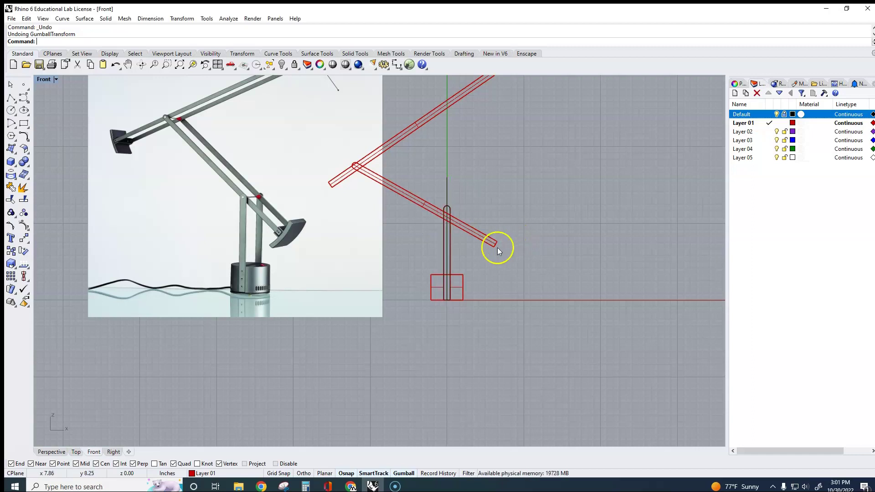
Duplicate the upright well to its right and rotate the copy to horizontal with its rounded end facing the lamp
{"action": "left_click", "coordinate": [450, 261]}
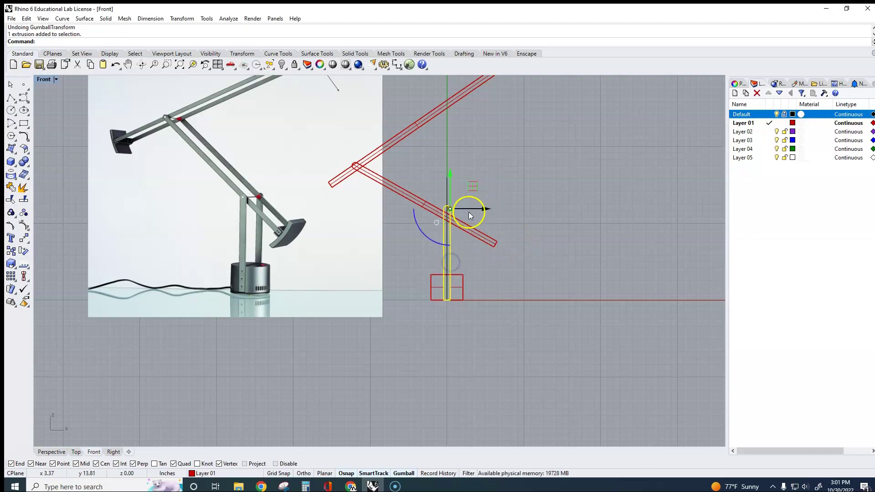
{"action": "left_click", "coordinate": [470, 208]}
{"action": "left_click_drag", "start_coordinate": [469, 207], "coordinate": [655, 212]}
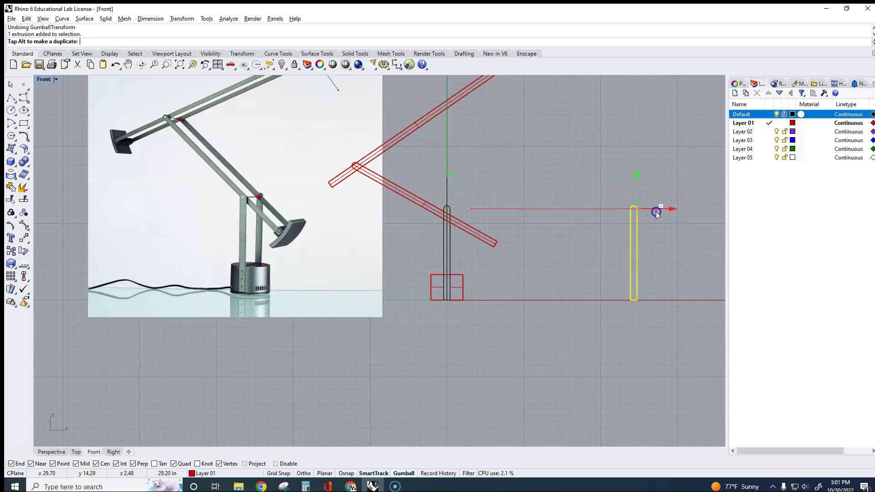
{"action": "left_click", "coordinate": [618, 240]}
{"action": "key", "text": "Return"}
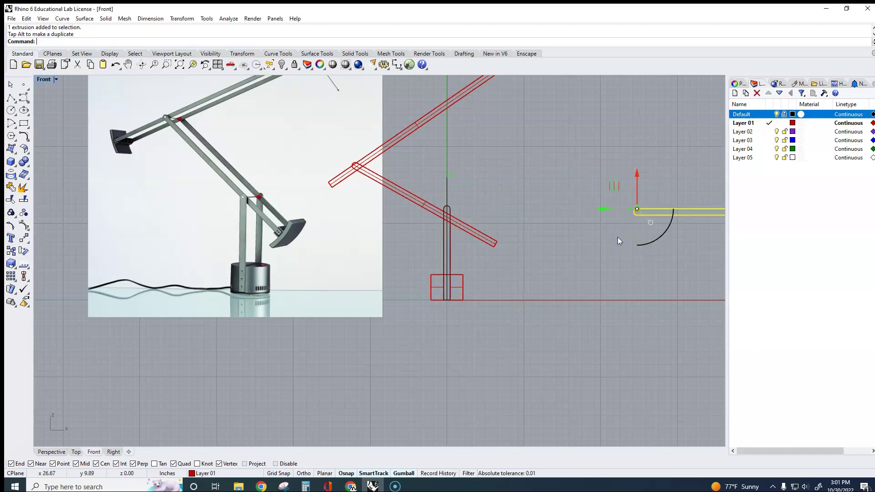
Move the horizontal bar copy closer to the lamp, leaving clear space beside the upright
{"action": "left_click", "coordinate": [612, 245]}
{"action": "scroll", "coordinate": [614, 247], "scroll_direction": "down", "scroll_amount": 2}
{"action": "right_click_drag", "start_coordinate": [614, 247], "coordinate": [588, 291]}
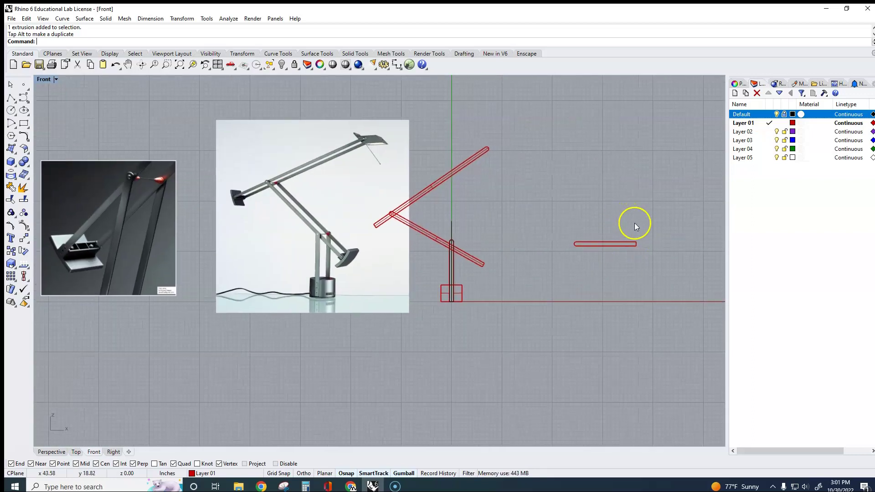
{"action": "left_click_drag", "start_coordinate": [611, 245], "coordinate": [528, 242]}
{"action": "left_click", "coordinate": [556, 273]}
Draw three horizontal lines about 5 in long outward from the bar's square end, starting at its midpoint and both corners
{"action": "scroll", "coordinate": [543, 244], "scroll_direction": "up", "scroll_amount": 4}
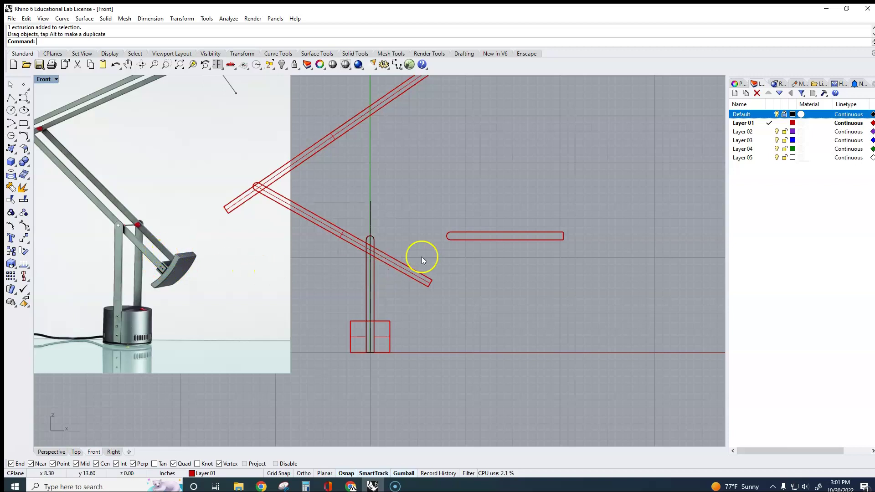
{"action": "scroll", "coordinate": [512, 241], "scroll_direction": "up", "scroll_amount": 2}
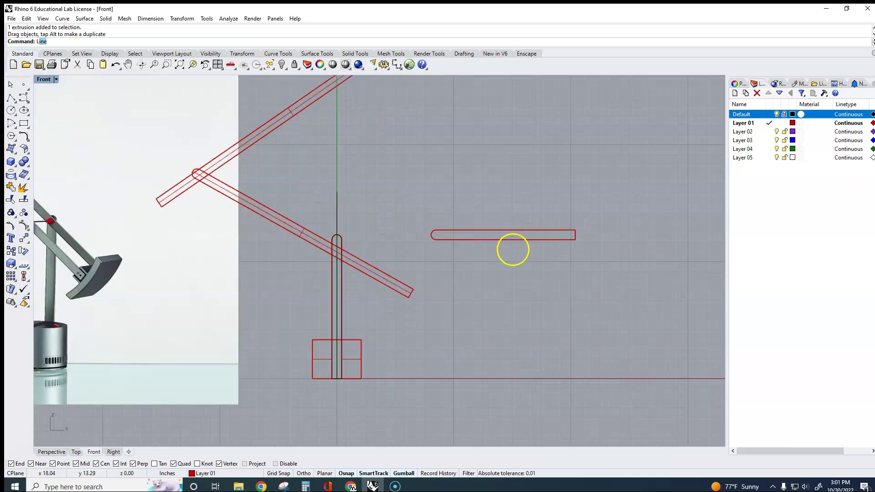
{"action": "key", "text": "Return"}
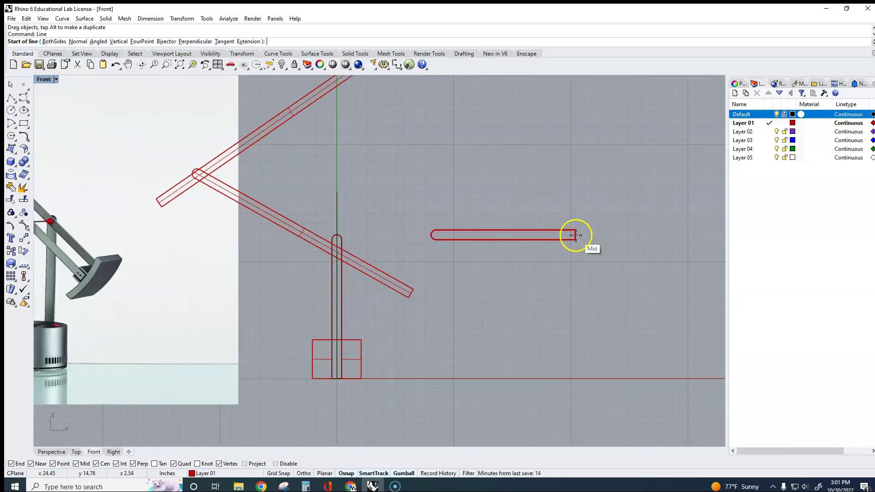
{"action": "left_click", "coordinate": [576, 235]}
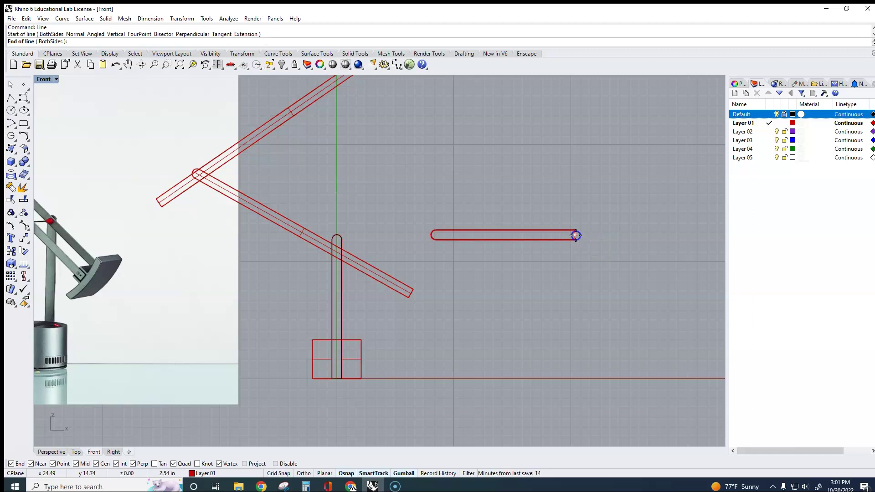
{"action": "left_click", "coordinate": [625, 235]}
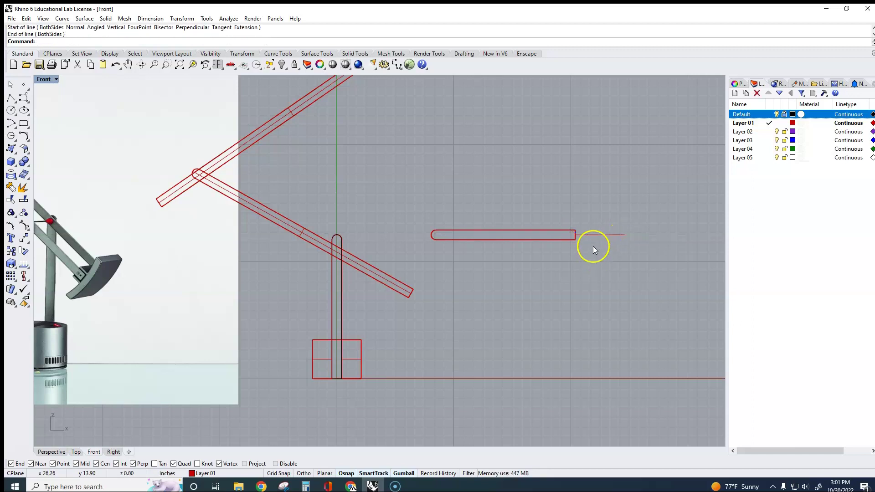
{"action": "key", "text": "Return"}
{"action": "left_click", "coordinate": [575, 230]}
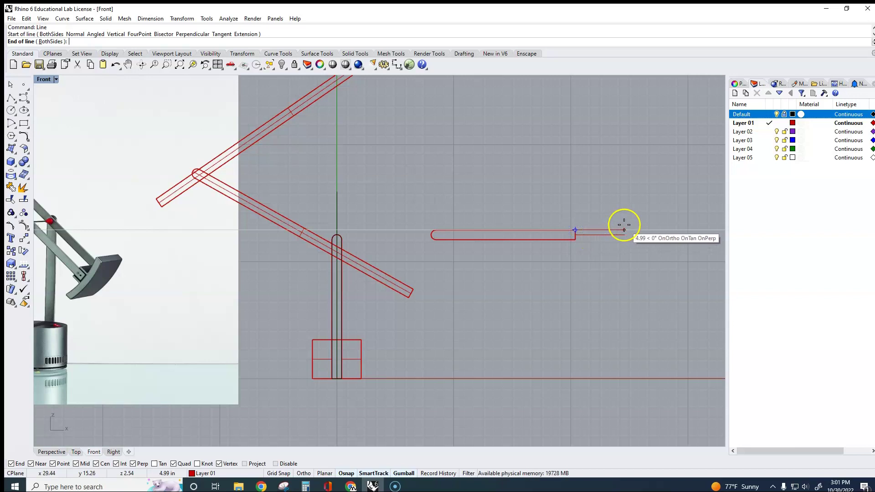
{"action": "left_click", "coordinate": [624, 229]}
{"action": "key", "text": "Return"}
{"action": "left_click", "coordinate": [578, 242]}
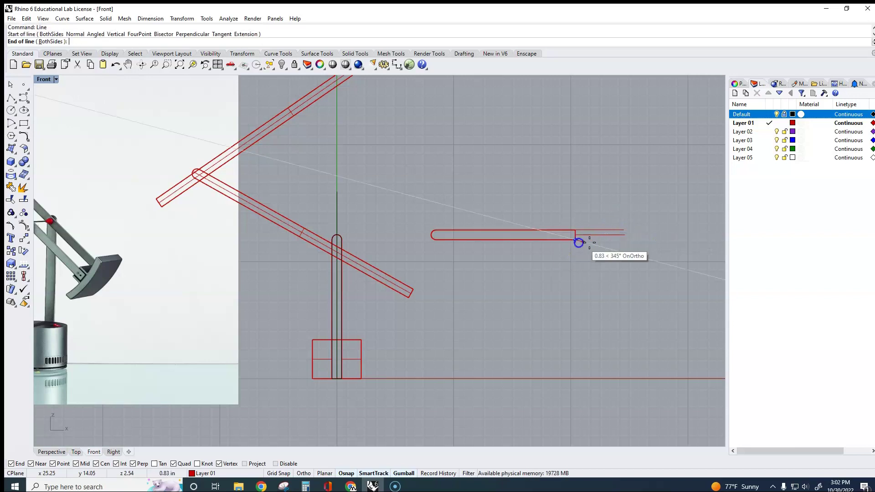
{"action": "left_click", "coordinate": [622, 240]}
Offset the upper and lower construction lines outward by 0.5 in, one above and one below the bar
{"action": "scroll", "coordinate": [582, 249], "scroll_direction": "up", "scroll_amount": 4}
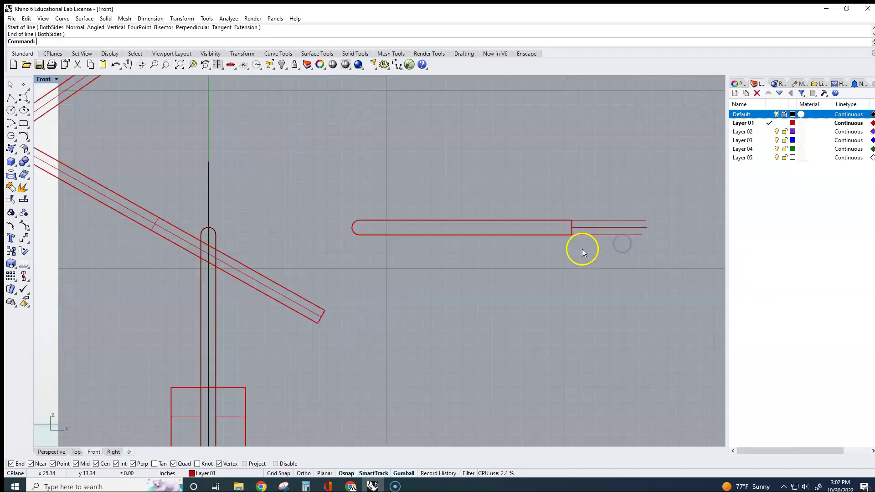
{"action": "scroll", "coordinate": [579, 226], "scroll_direction": "down", "scroll_amount": 4}
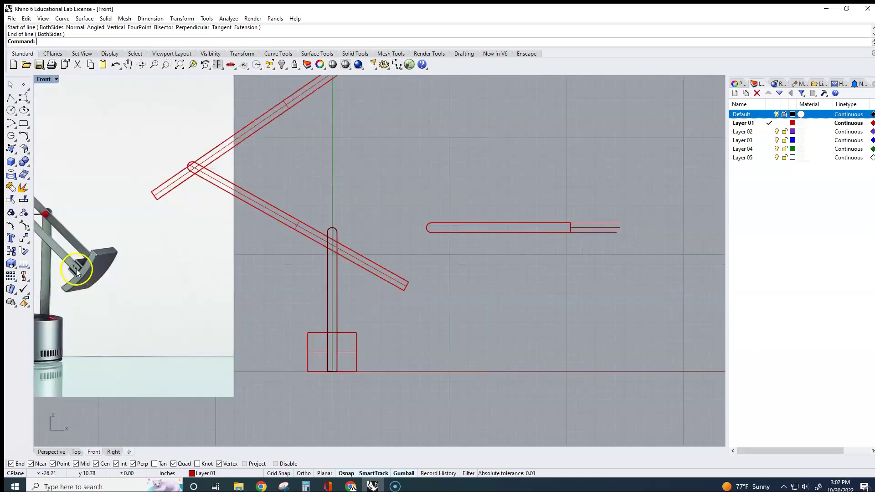
{"action": "scroll", "coordinate": [550, 225], "scroll_direction": "up", "scroll_amount": 2}
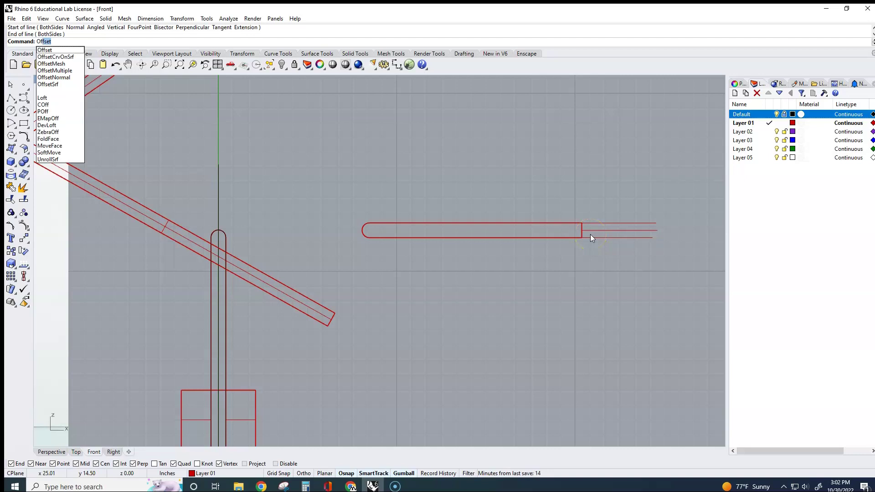
{"action": "key", "text": "Return"}
{"action": "left_click", "coordinate": [661, 269]}
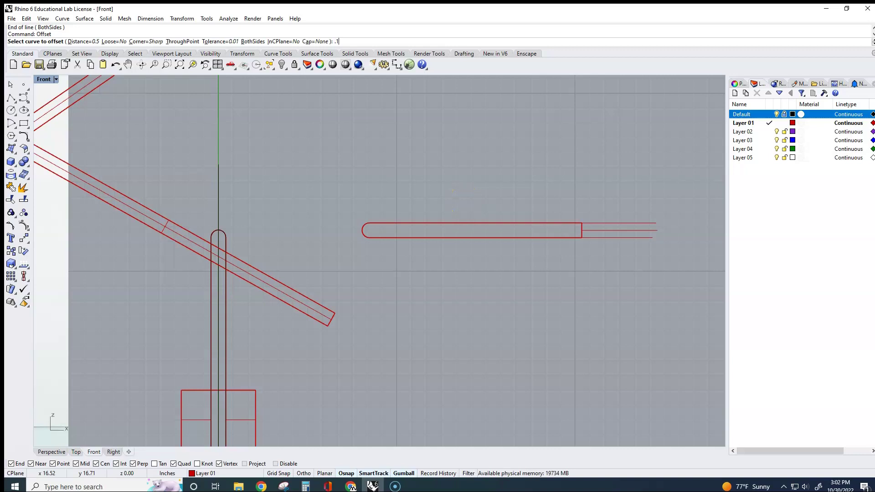
{"action": "left_click", "coordinate": [598, 220]}
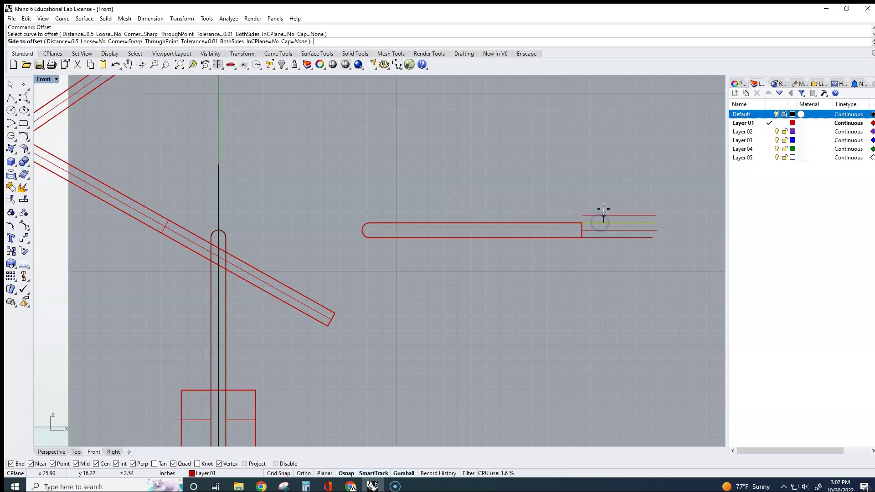
{"action": "left_click", "coordinate": [604, 209]}
{"action": "key", "text": "Return"}
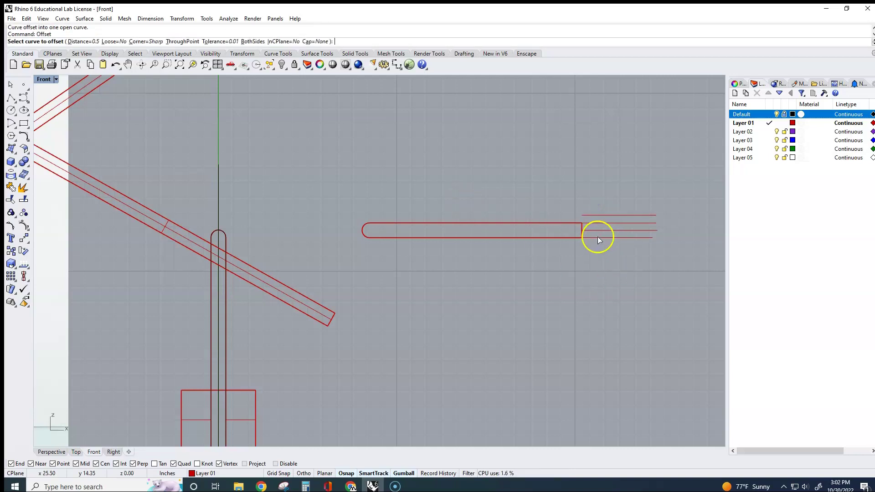
{"action": "left_click", "coordinate": [598, 237]}
{"action": "left_click", "coordinate": [592, 269]}
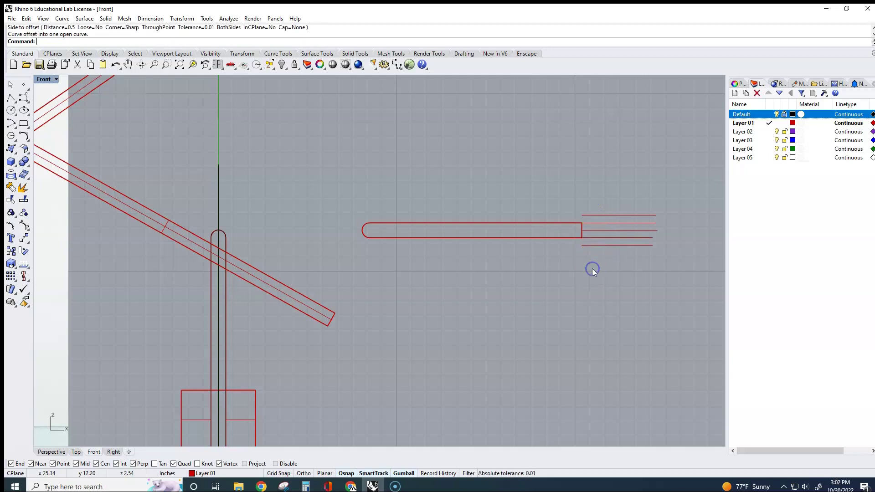
Move the upper offset line about halfway toward the bar's upper guide line and delete the offset line below the bar
{"action": "scroll", "coordinate": [592, 269], "scroll_direction": "down", "scroll_amount": 3}
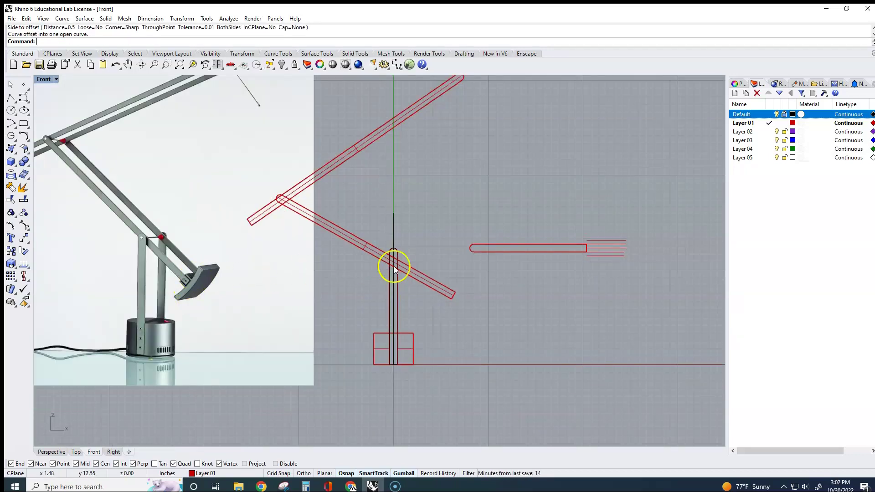
{"action": "scroll", "coordinate": [510, 255], "scroll_direction": "up", "scroll_amount": 4}
{"action": "scroll", "coordinate": [471, 207], "scroll_direction": "up", "scroll_amount": 2}
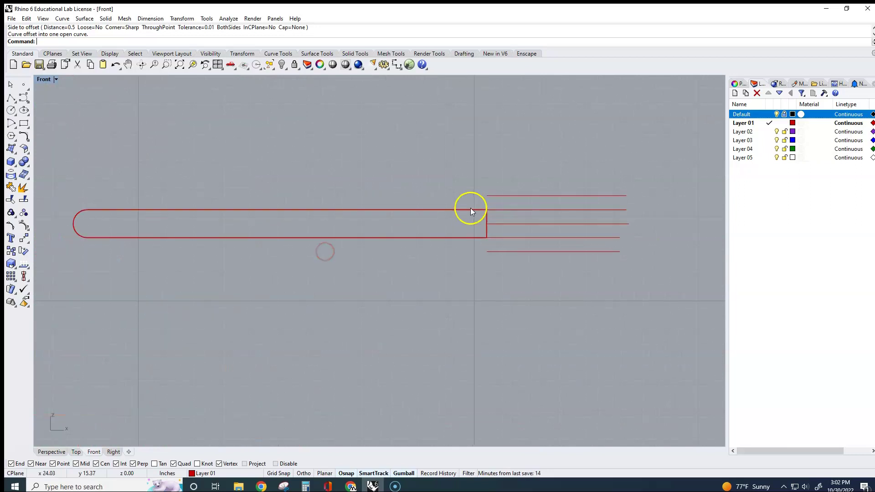
{"action": "left_click", "coordinate": [518, 195]}
{"action": "left_click_drag", "start_coordinate": [559, 162], "coordinate": [556, 169]}
{"action": "left_click", "coordinate": [537, 295]}
{"action": "left_click", "coordinate": [529, 252]}
{"action": "key", "text": "Delete"}
{"action": "left_click", "coordinate": [530, 230]}
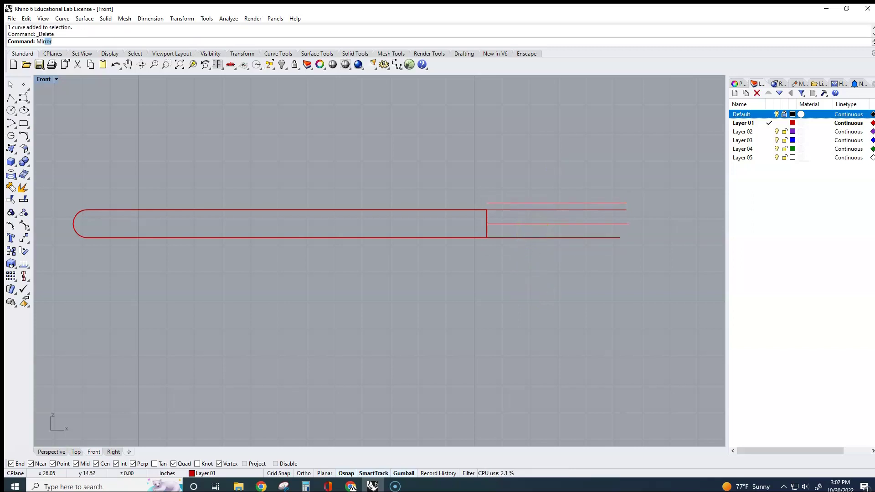
Mirror the outer upper guide line across the bar's horizontal centerline to create a matching line below
{"action": "key", "text": "Return"}
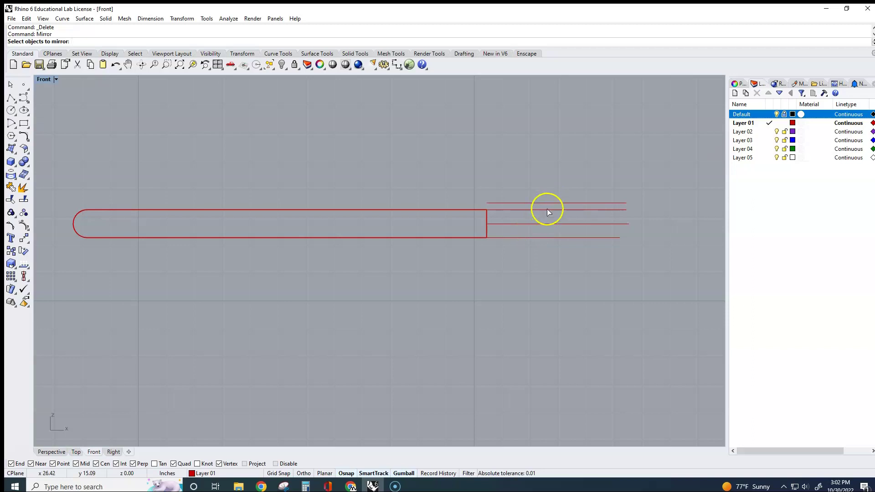
{"action": "left_click", "coordinate": [547, 203]}
{"action": "key", "text": "Return"}
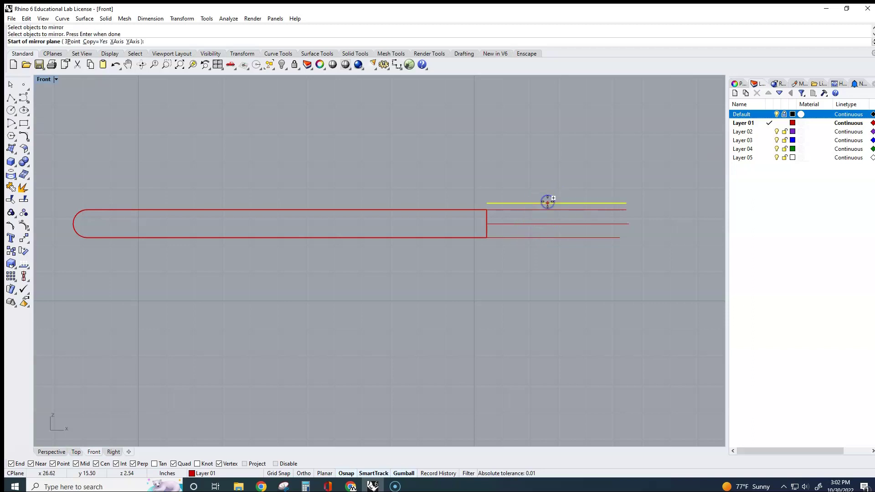
{"action": "left_click", "coordinate": [487, 223]}
{"action": "left_click", "coordinate": [626, 223]}
Draw a small arc from the bar's upper square corner to the start of the outer upper line, bulging toward the bar
{"action": "scroll", "coordinate": [534, 244], "scroll_direction": "down", "scroll_amount": 6}
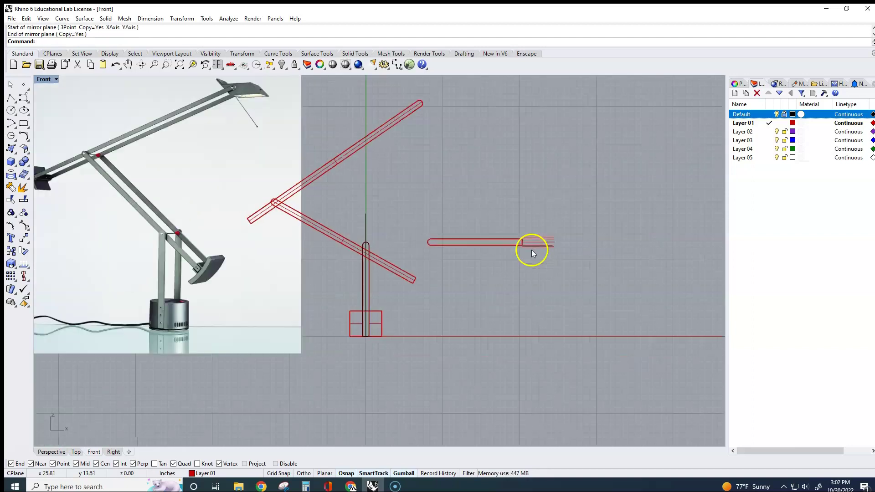
{"action": "scroll", "coordinate": [259, 266], "scroll_direction": "up", "scroll_amount": 5}
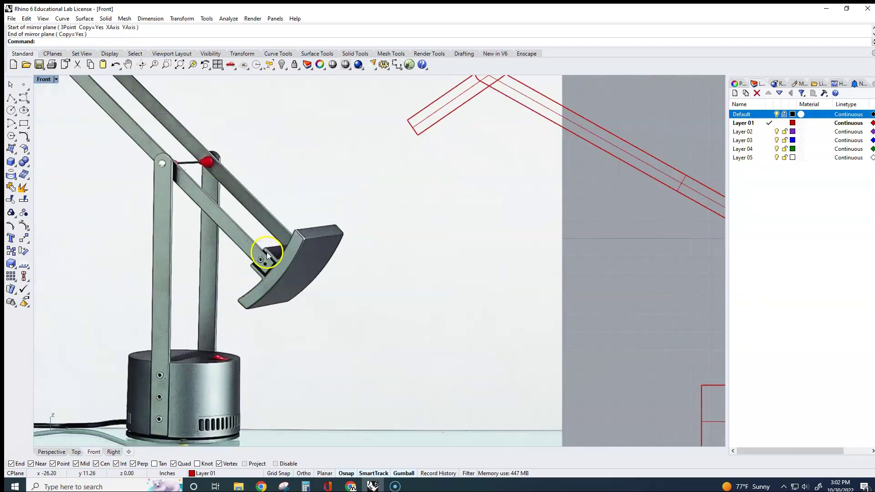
{"action": "scroll", "coordinate": [252, 270], "scroll_direction": "down", "scroll_amount": 5}
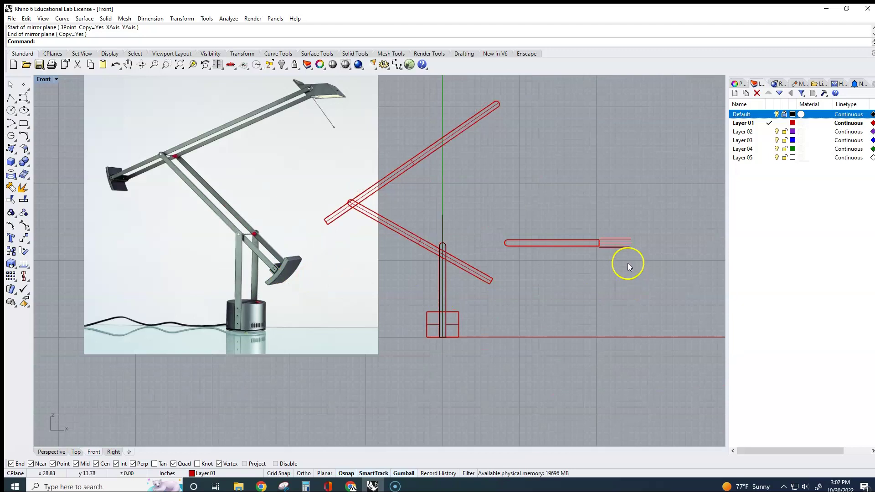
{"action": "scroll", "coordinate": [610, 239], "scroll_direction": "up", "scroll_amount": 5}
{"action": "scroll", "coordinate": [581, 245], "scroll_direction": "up", "scroll_amount": 3}
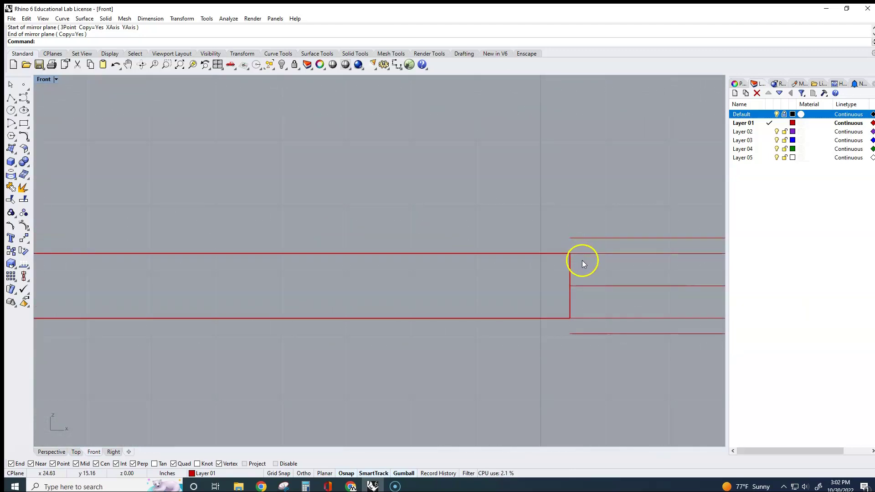
{"action": "left_click", "coordinate": [8, 126]}
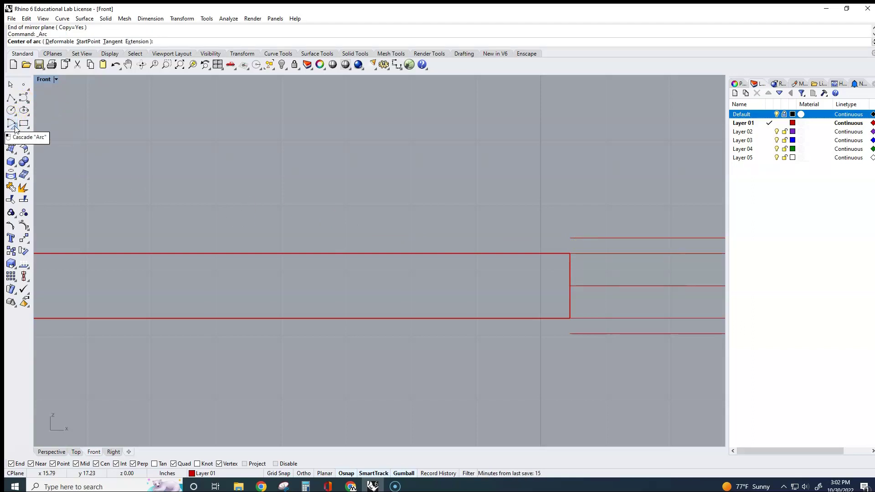
{"action": "left_click", "coordinate": [9, 125]}
{"action": "left_click", "coordinate": [38, 128]}
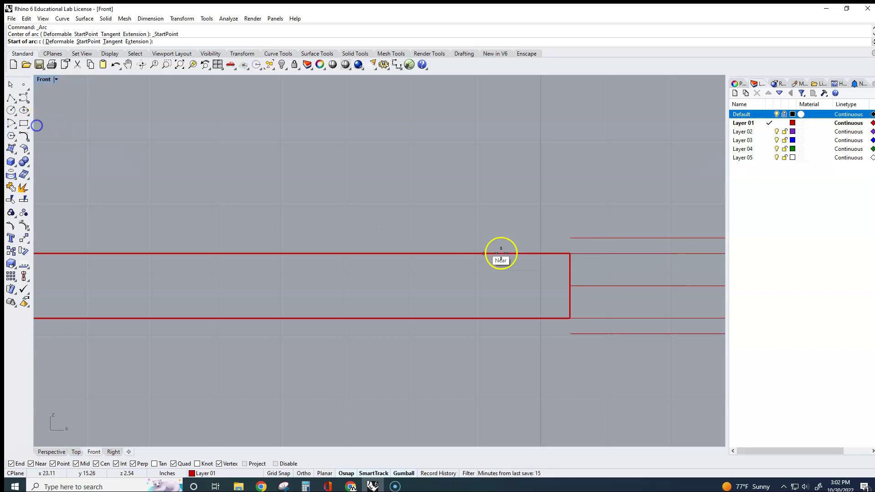
{"action": "left_click", "coordinate": [571, 253]}
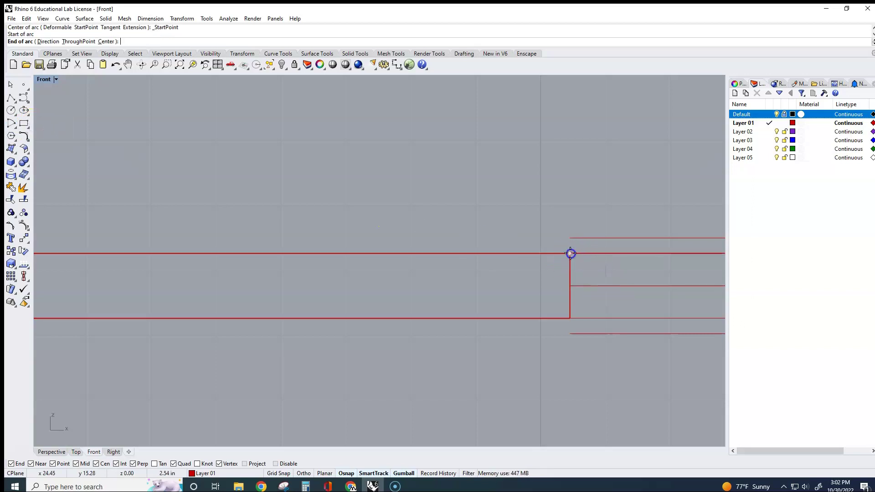
{"action": "left_click", "coordinate": [574, 238]}
{"action": "scroll", "coordinate": [565, 244], "scroll_direction": "up", "scroll_amount": 3}
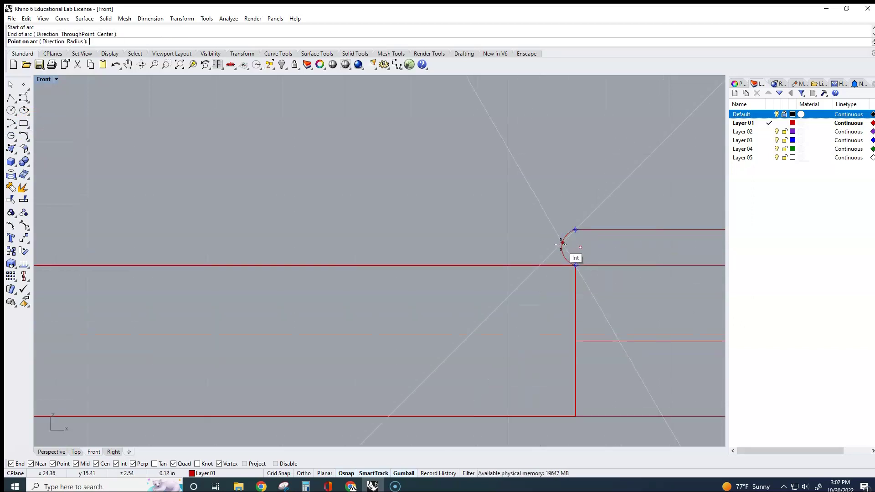
{"action": "left_click", "coordinate": [562, 245]}
{"action": "scroll", "coordinate": [579, 273], "scroll_direction": "down", "scroll_amount": 2}
{"action": "middle_click", "coordinate": [583, 287]}
{"action": "left_click", "coordinate": [486, 242]}
Mirror the small arc across the horizontal centerline to round the lower outer line's start as well
{"action": "scroll", "coordinate": [497, 258], "scroll_direction": "down", "scroll_amount": 1}
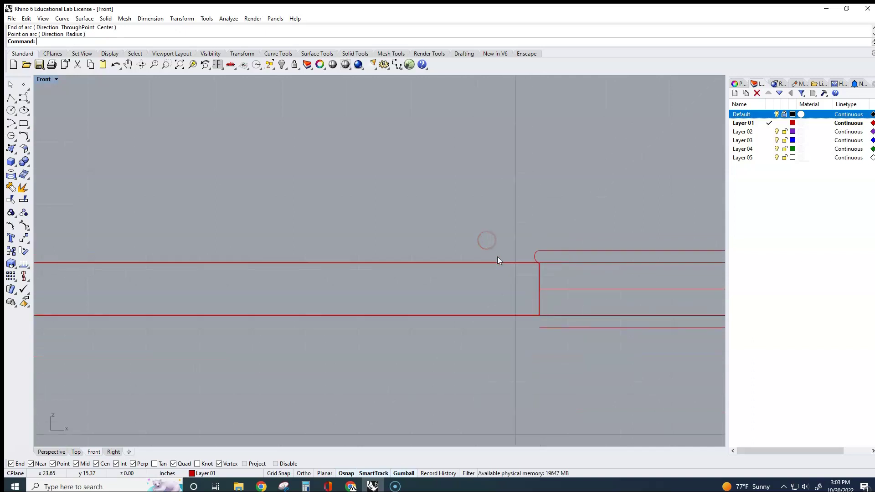
{"action": "scroll", "coordinate": [502, 269], "scroll_direction": "down", "scroll_amount": 1}
{"action": "right_click_drag", "start_coordinate": [578, 275], "coordinate": [485, 252]}
{"action": "scroll", "coordinate": [485, 252], "scroll_direction": "down", "scroll_amount": 1}
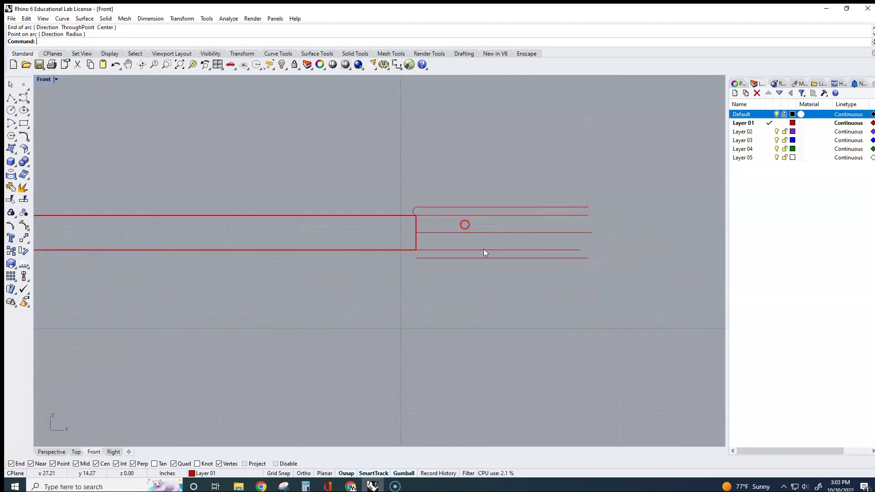
{"action": "scroll", "coordinate": [444, 222], "scroll_direction": "up", "scroll_amount": 4}
{"action": "left_click_drag", "start_coordinate": [367, 173], "coordinate": [404, 218]}
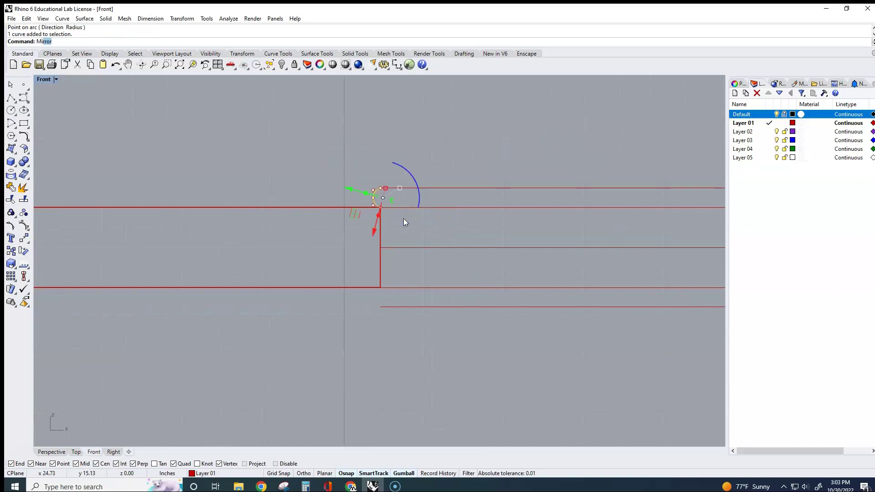
{"action": "key", "text": "Return"}
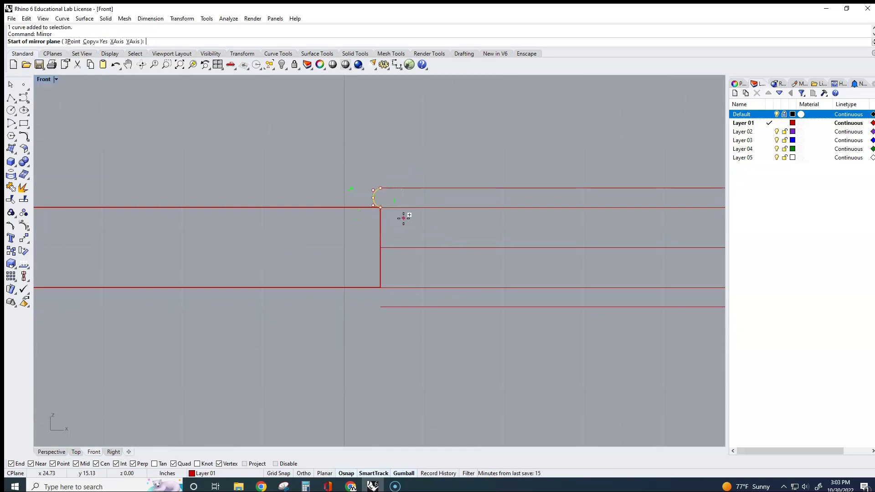
{"action": "left_click", "coordinate": [384, 247]}
{"action": "left_click", "coordinate": [441, 248]}
With Ortho on, draw a vertical line about 2.8 in long across all the guide lines, slightly outward from the bar's square end
{"action": "scroll", "coordinate": [442, 254], "scroll_direction": "down", "scroll_amount": 10}
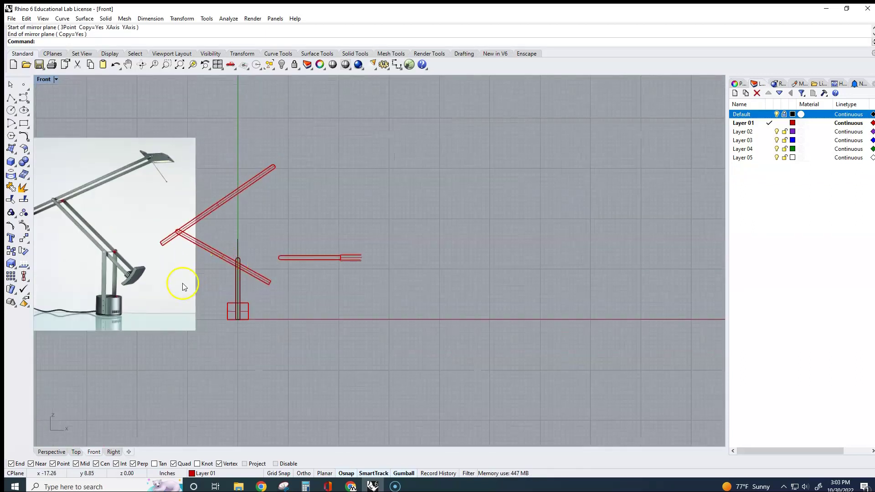
{"action": "scroll", "coordinate": [131, 273], "scroll_direction": "up", "scroll_amount": 5}
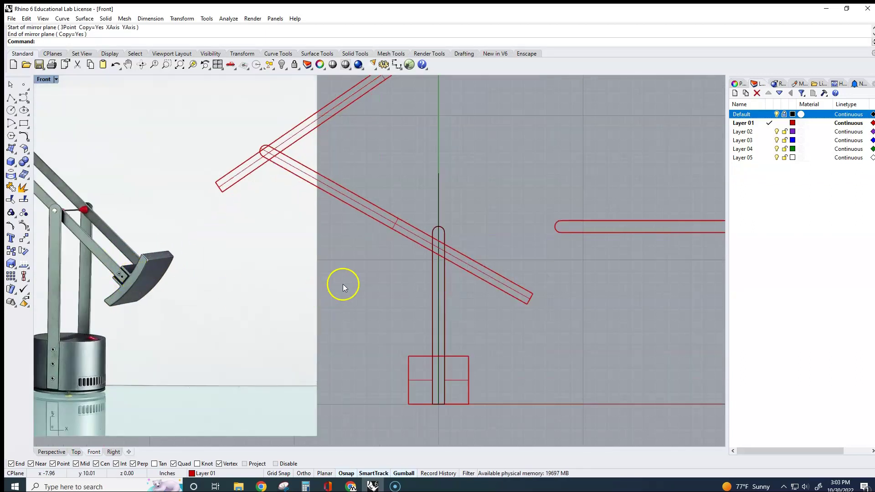
{"action": "right_click_drag", "start_coordinate": [598, 296], "coordinate": [357, 288]}
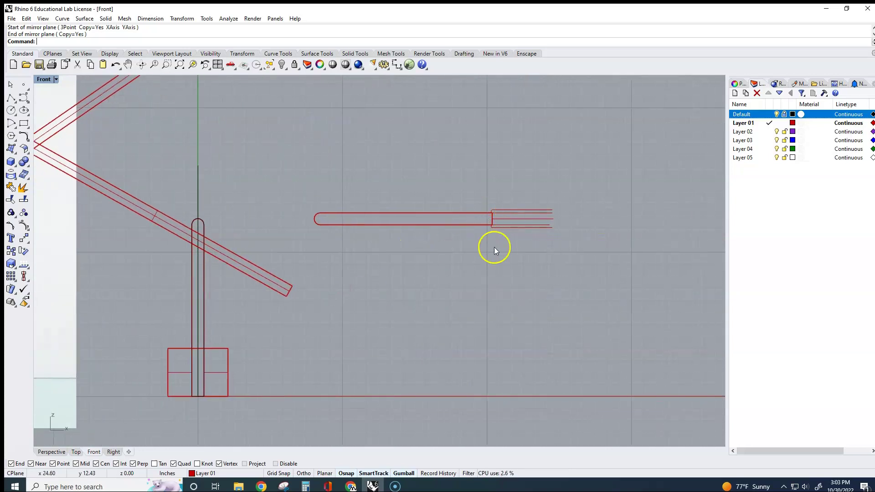
{"action": "scroll", "coordinate": [496, 253], "scroll_direction": "up", "scroll_amount": 5}
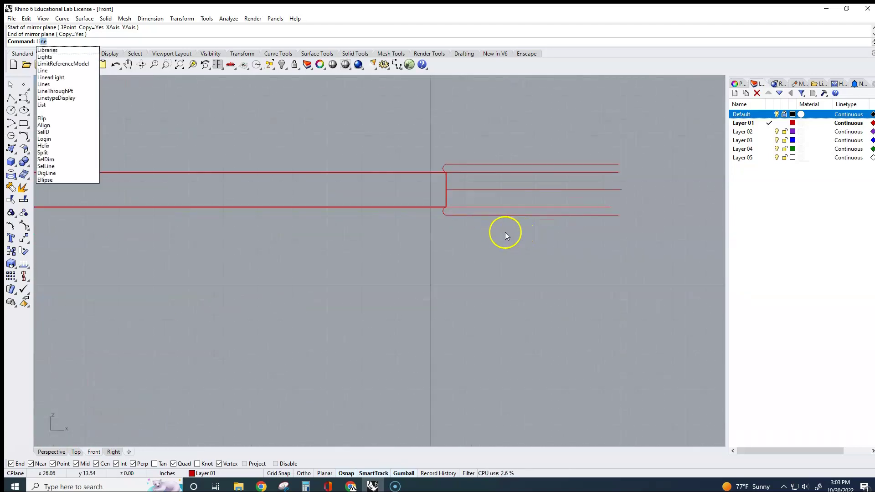
{"action": "key", "text": "Return"}
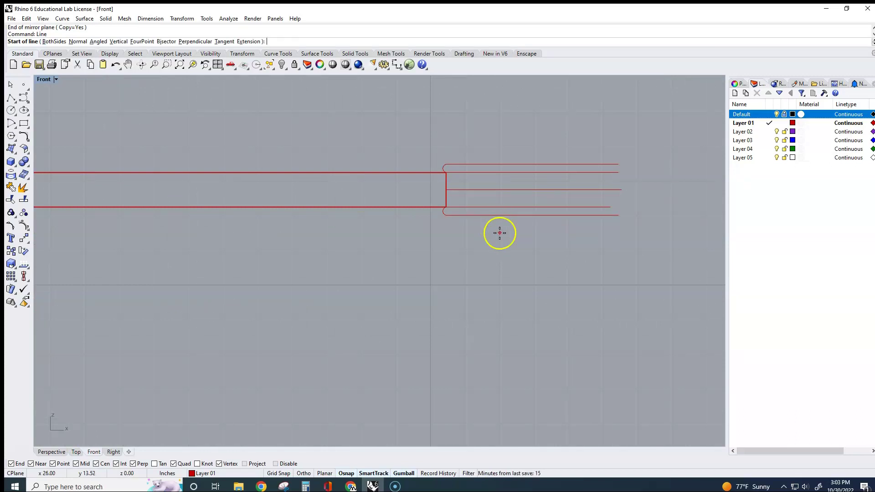
{"action": "left_click", "coordinate": [501, 232]}
{"action": "key", "text": "F8"}
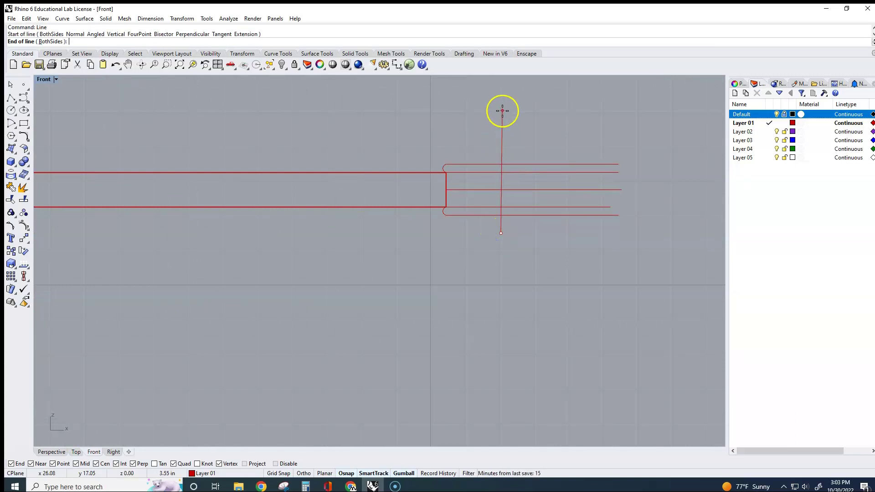
{"action": "left_click", "coordinate": [502, 136]}
Unlock the Default layer, move the dark counterweight photo to the right of the horizontal bar and above it, and lock the layer again
{"action": "scroll", "coordinate": [503, 148], "scroll_direction": "down", "scroll_amount": 10}
{"action": "right_click_drag", "start_coordinate": [502, 159], "coordinate": [488, 244]}
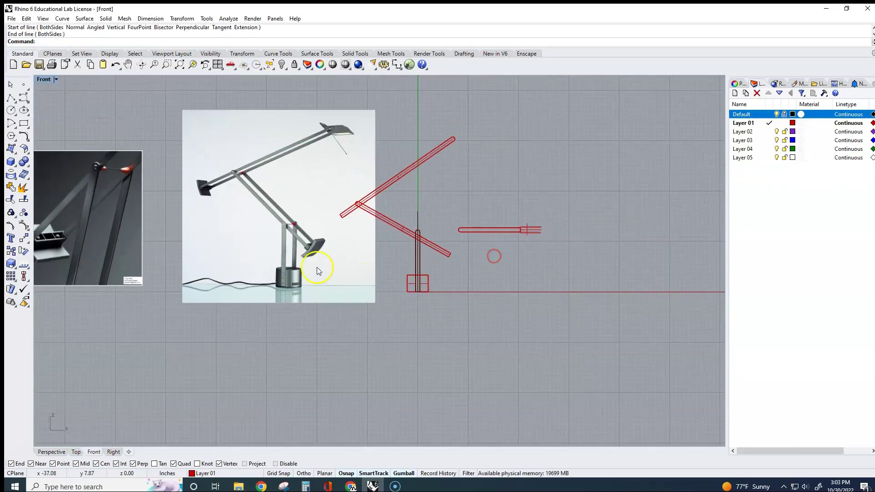
{"action": "scroll", "coordinate": [180, 254], "scroll_direction": "down", "scroll_amount": 2}
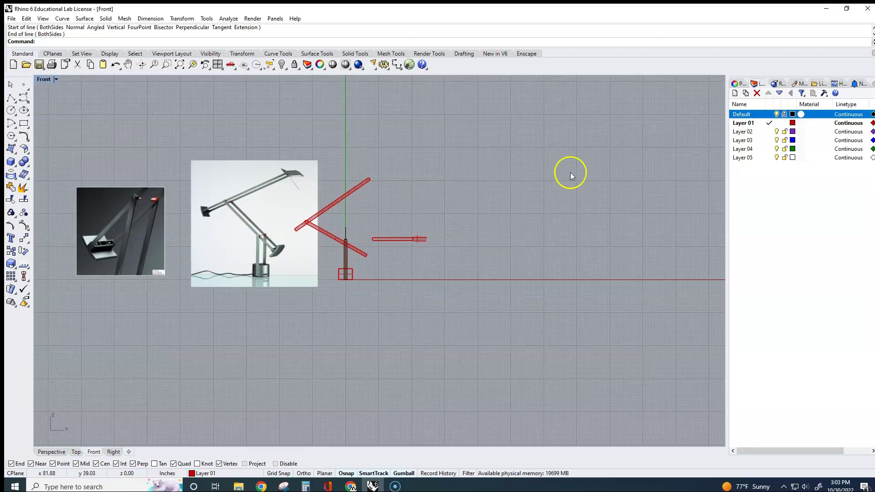
{"action": "left_click", "coordinate": [784, 114]}
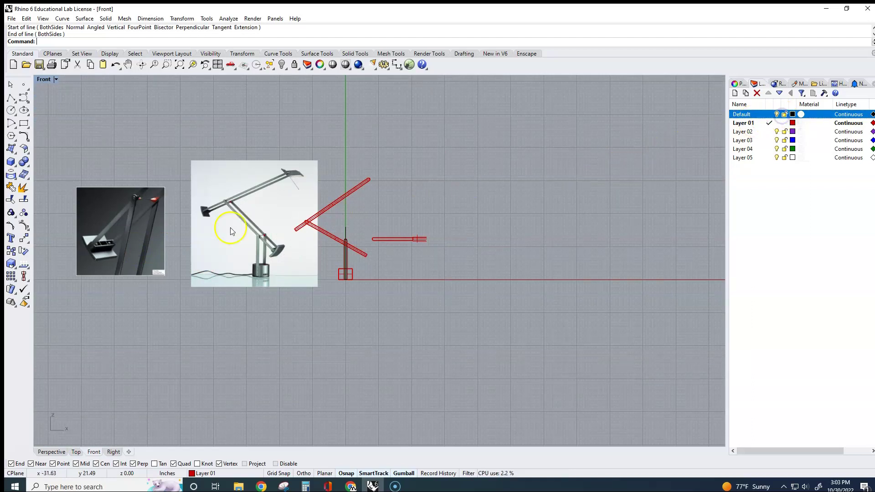
{"action": "left_click", "coordinate": [117, 240]}
{"action": "mouse_move", "coordinate": [117, 242]}
{"action": "left_mouse_down"}
{"action": "mouse_move", "coordinate": [346, 194]}
{"action": "mouse_move", "coordinate": [480, 203]}
{"action": "left_mouse_up"}
{"action": "left_click", "coordinate": [483, 267]}
{"action": "left_click", "coordinate": [784, 114]}
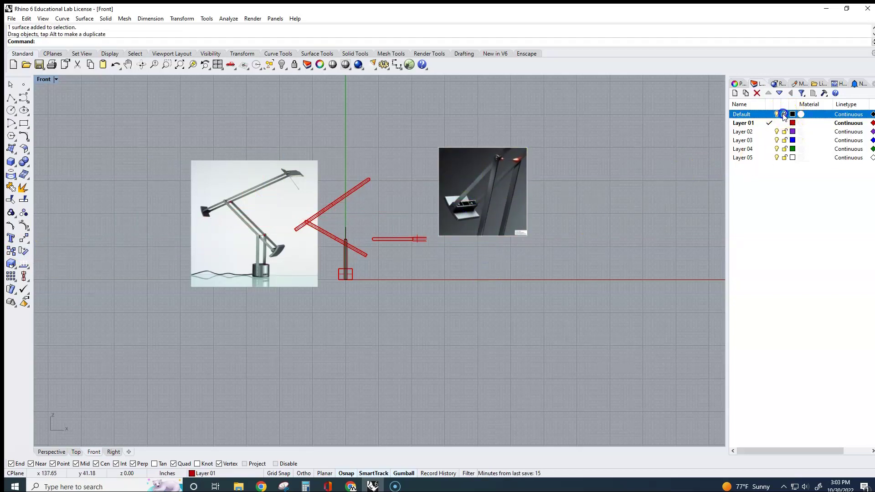
Draw a second vertical line about 2.3 in long across the guide lines, just outward from the first vertical line
{"action": "scroll", "coordinate": [410, 239], "scroll_direction": "up", "scroll_amount": 8}
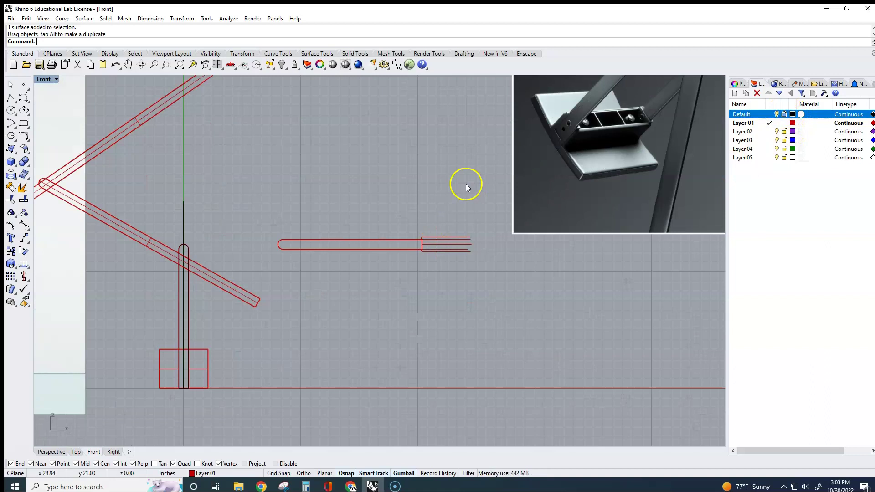
{"action": "right_click_drag", "start_coordinate": [466, 184], "coordinate": [433, 252]}
{"action": "scroll", "coordinate": [430, 260], "scroll_direction": "up", "scroll_amount": 2}
{"action": "left_click", "coordinate": [429, 279]}
{"action": "scroll", "coordinate": [401, 331], "scroll_direction": "up", "scroll_amount": 3}
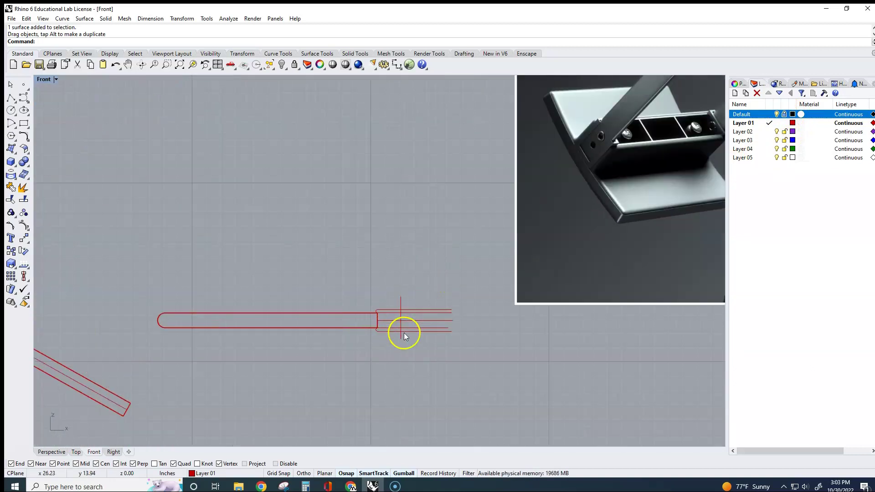
{"action": "scroll", "coordinate": [408, 325], "scroll_direction": "up", "scroll_amount": 3}
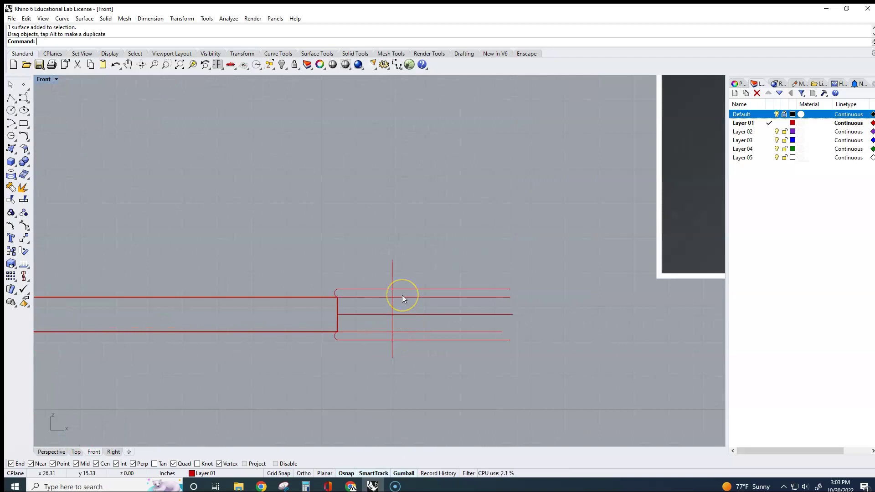
{"action": "key", "text": "Return"}
{"action": "left_click", "coordinate": [402, 276]}
{"action": "left_click", "coordinate": [402, 356]}
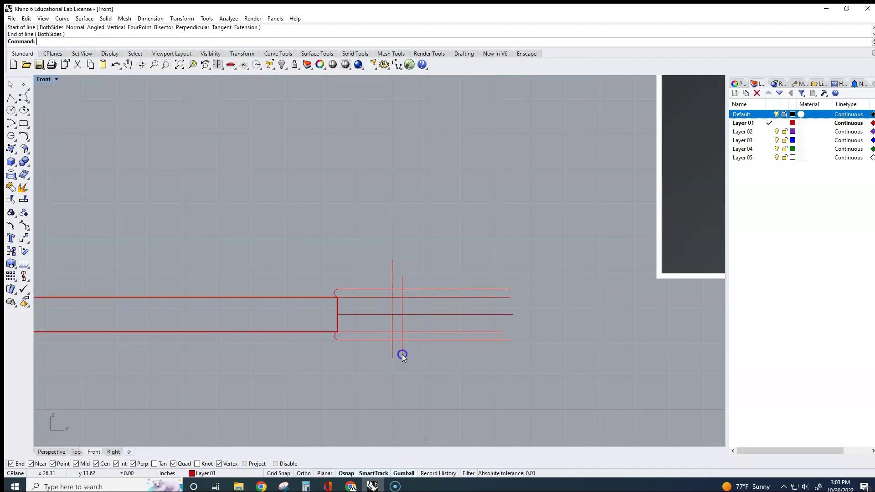
Draw a horizontal line about 7.3 in long above the bar's square end, spanning past the guide lines
{"action": "scroll", "coordinate": [431, 335], "scroll_direction": "down", "scroll_amount": 3}
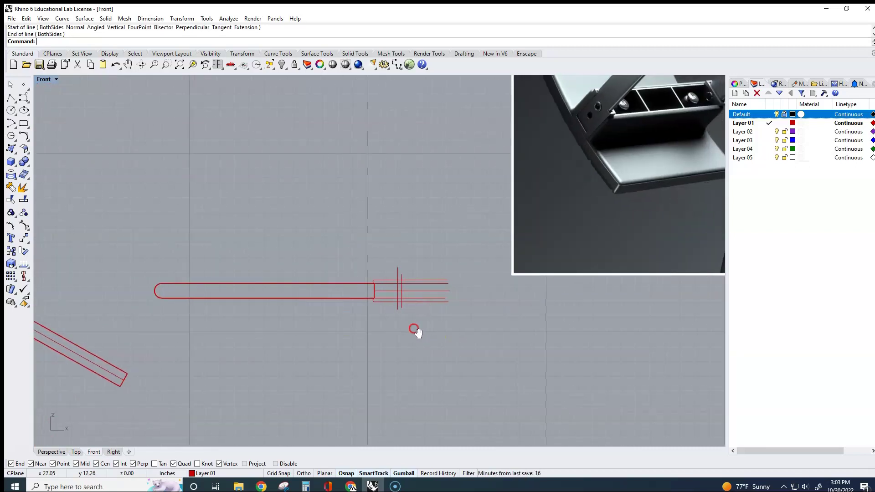
{"action": "scroll", "coordinate": [394, 354], "scroll_direction": "down", "scroll_amount": 2}
{"action": "key", "text": "Return"}
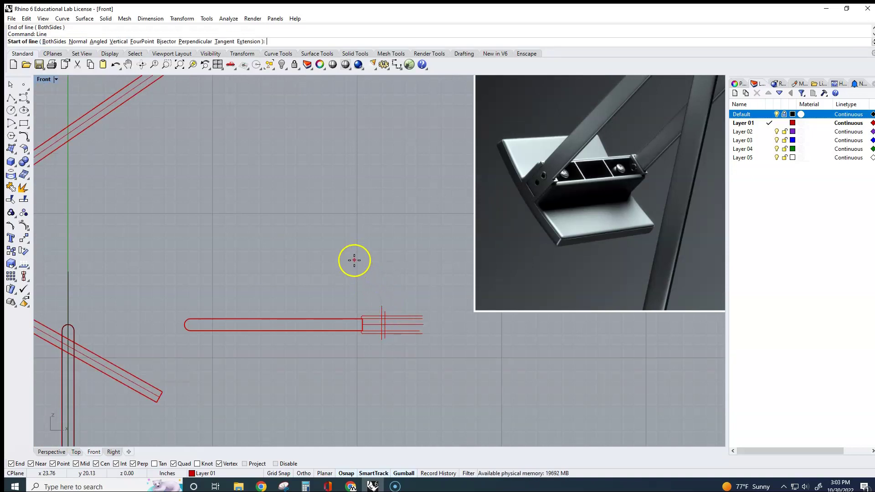
{"action": "left_click", "coordinate": [354, 260]}
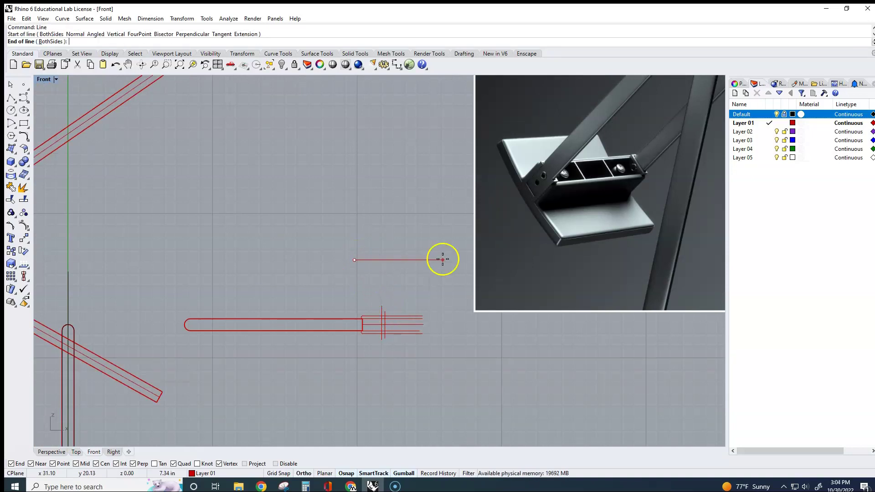
{"action": "left_click", "coordinate": [442, 259]}
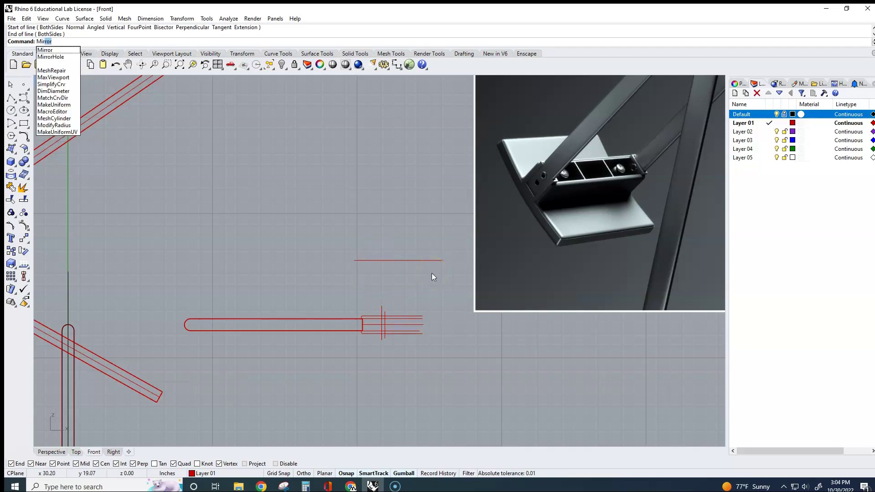
Mirror the horizontal line above the bar's square end across the bar's centre line to create a matching line below
{"action": "right_click", "coordinate": [420, 282]}
{"action": "left_click", "coordinate": [419, 259]}
{"action": "right_click", "coordinate": [407, 305]}
{"action": "left_click", "coordinate": [372, 325]}
{"action": "left_click", "coordinate": [408, 326]}
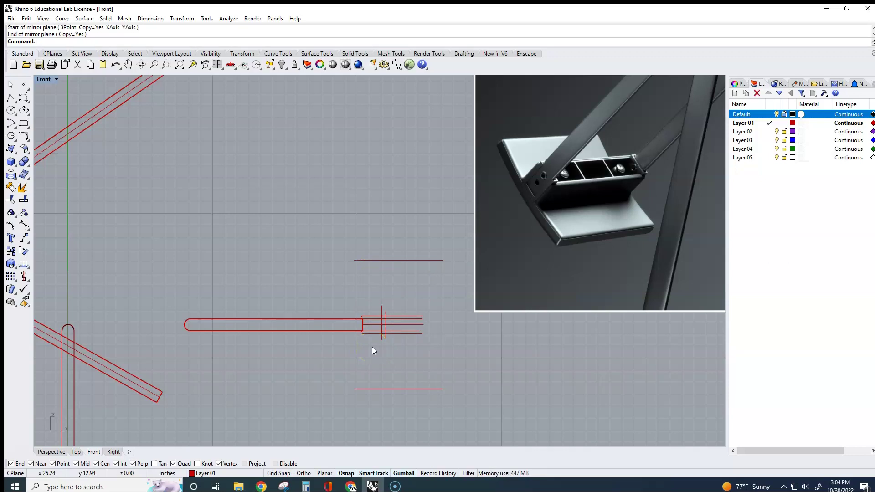
Draw a vertical line about 13 in long across both outer horizontal lines, between the bar's square end and the first short vertical line
{"action": "type", "text": "L"}
{"action": "key", "text": "Return"}
{"action": "left_click", "coordinate": [372, 399]}
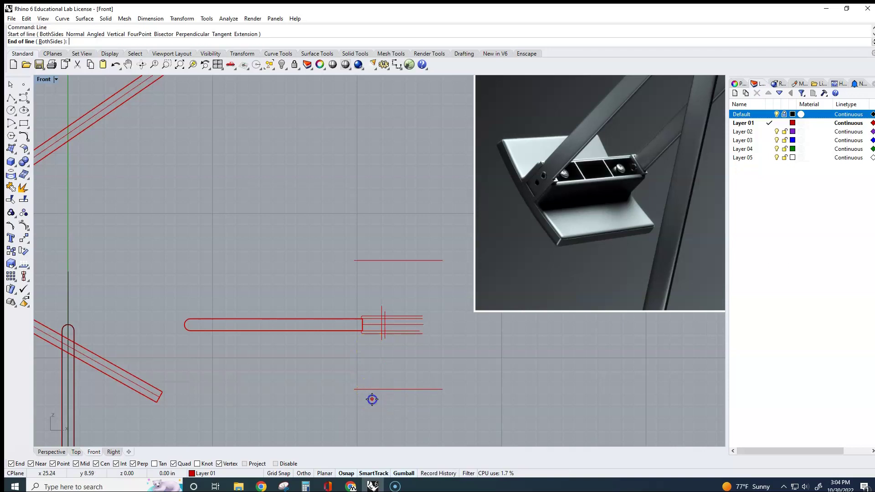
{"action": "left_click", "coordinate": [372, 242]}
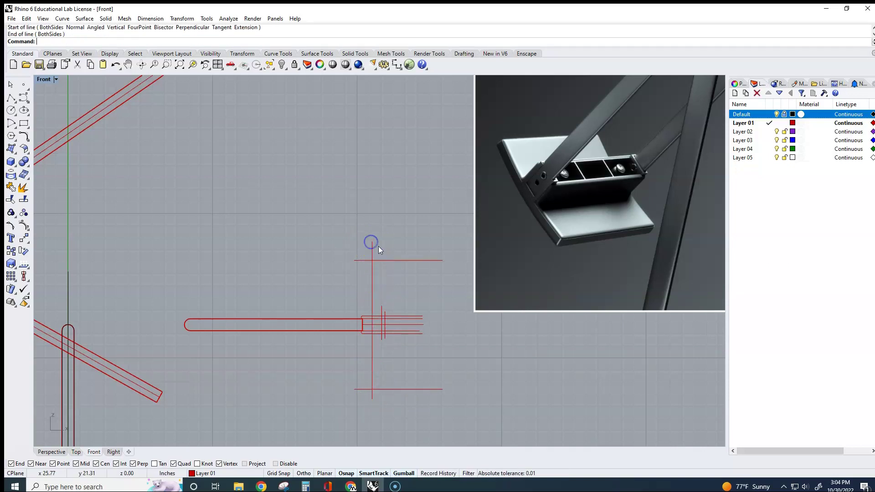
Draw an outward-bulging arc of about 14 in radius between the long vertical line's intersections with the upper and lower horizontal lines
{"action": "left_click", "coordinate": [16, 128]}
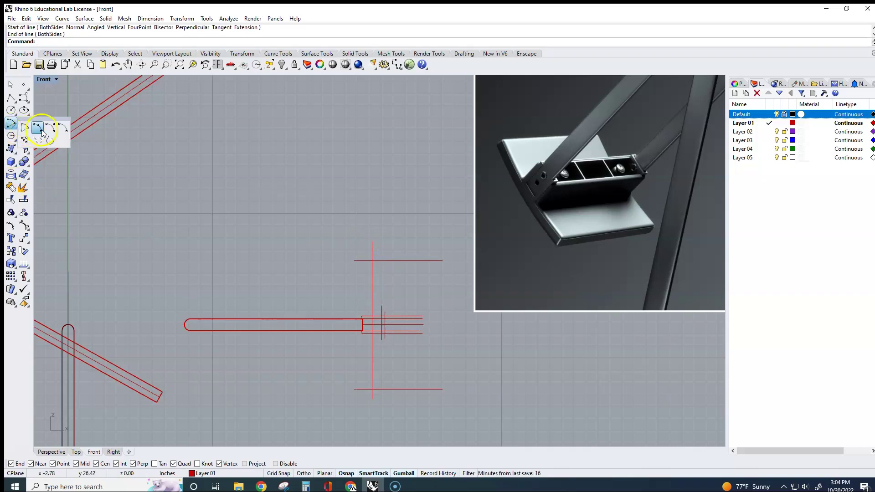
{"action": "left_click", "coordinate": [38, 127]}
{"action": "left_click", "coordinate": [372, 260]}
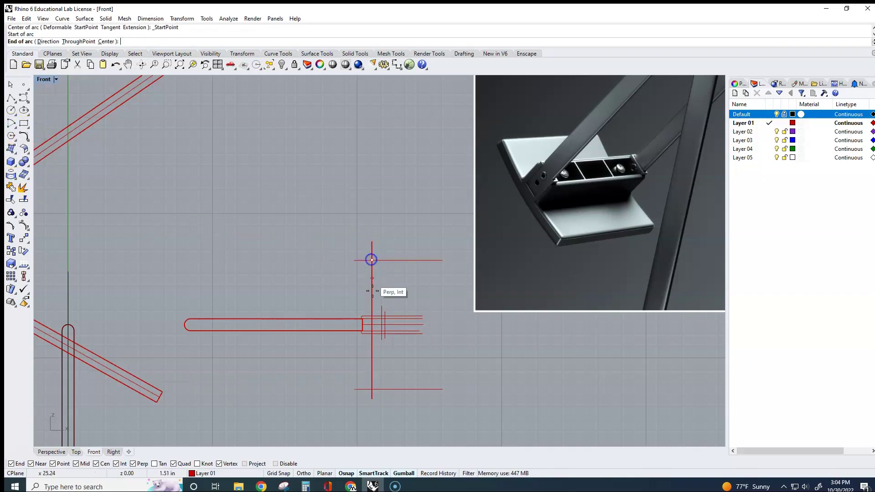
{"action": "left_click", "coordinate": [373, 390]}
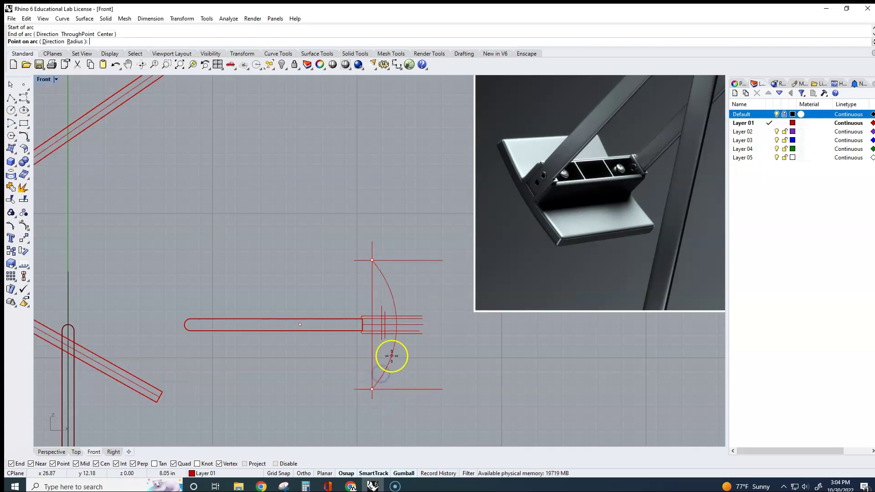
{"action": "scroll", "coordinate": [387, 357], "scroll_direction": "up", "scroll_amount": 4}
{"action": "scroll", "coordinate": [387, 356], "scroll_direction": "up", "scroll_amount": 2}
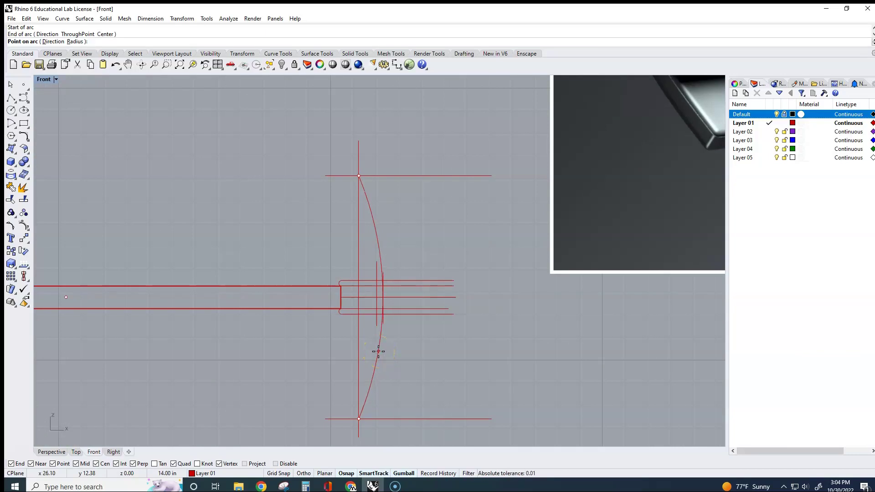
{"action": "left_click", "coordinate": [378, 352]}
Offset the arc 0.75 in outward, away from the bar
{"action": "scroll", "coordinate": [400, 352], "scroll_direction": "down", "scroll_amount": 4}
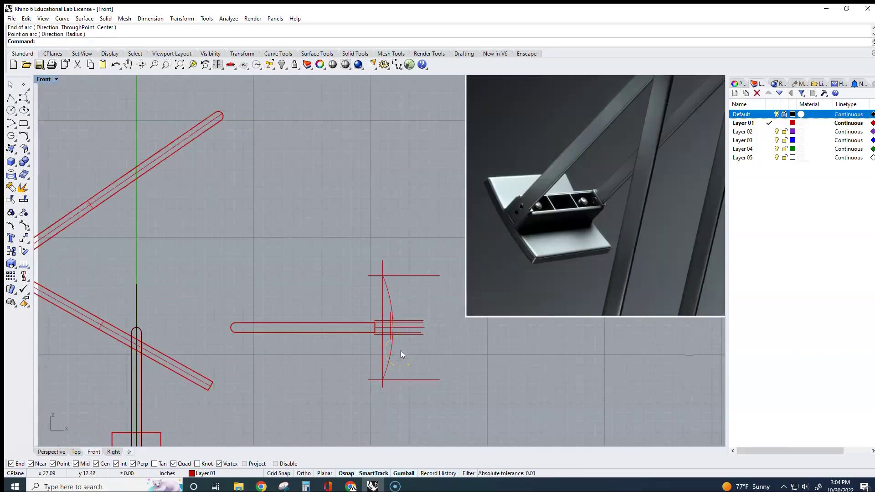
{"action": "scroll", "coordinate": [401, 351], "scroll_direction": "up", "scroll_amount": 4}
{"action": "right_click_drag", "start_coordinate": [401, 351], "coordinate": [385, 310]}
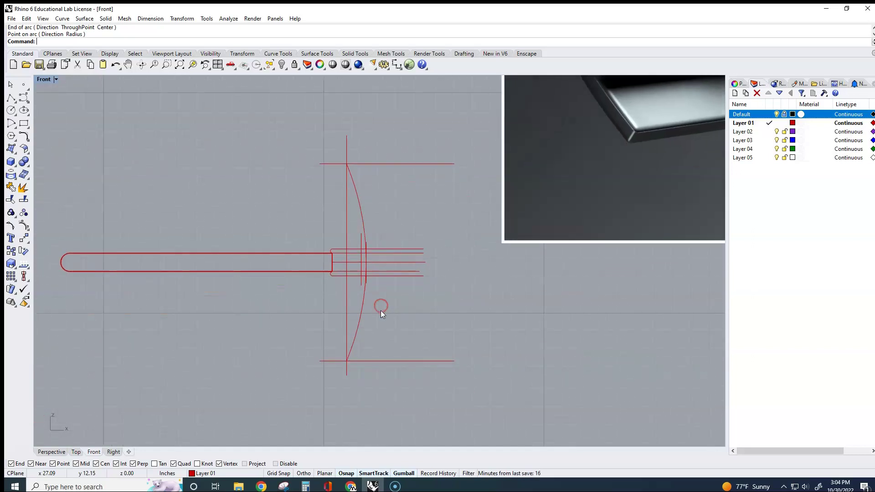
{"action": "type", "text": "ffset"}
{"action": "key", "text": "Return"}
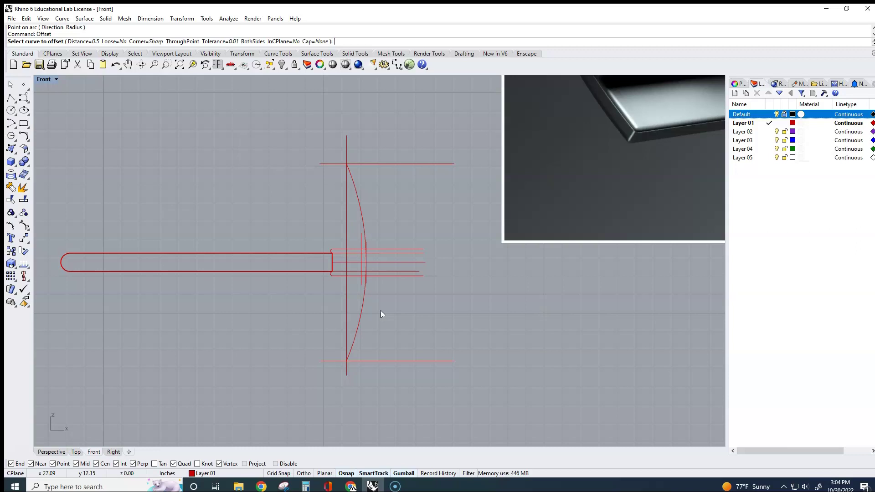
{"action": "key", "text": "Return"}
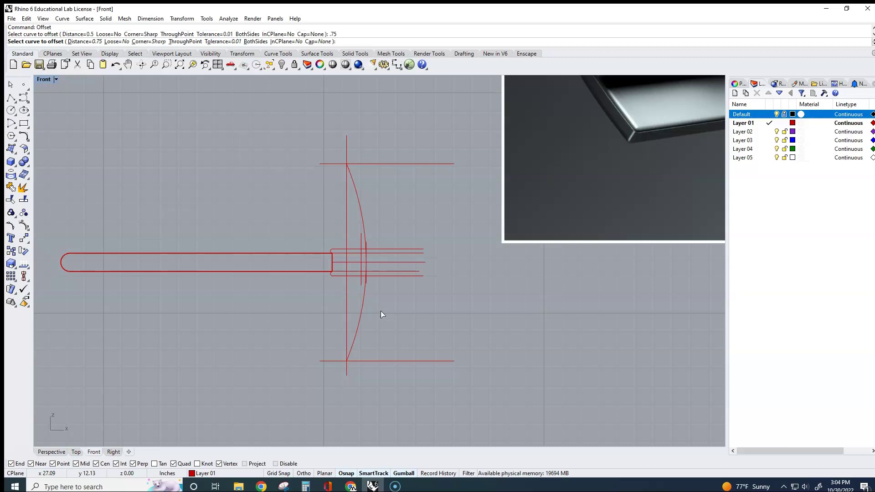
{"action": "left_click", "coordinate": [363, 313]}
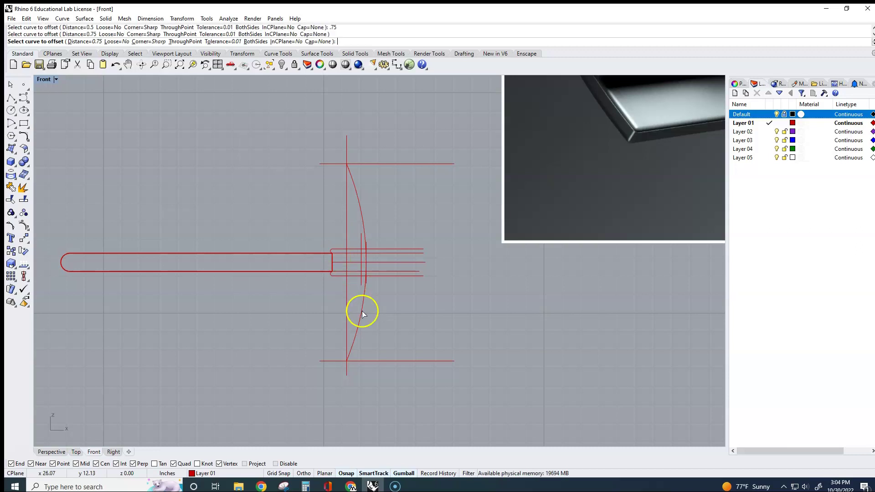
{"action": "left_click", "coordinate": [397, 313]}
Draw two short lines from the outer arc's crossings with the upper and lower horizontal lines, each perpendicular to the inner arc
{"action": "scroll", "coordinate": [403, 308], "scroll_direction": "down", "scroll_amount": 3}
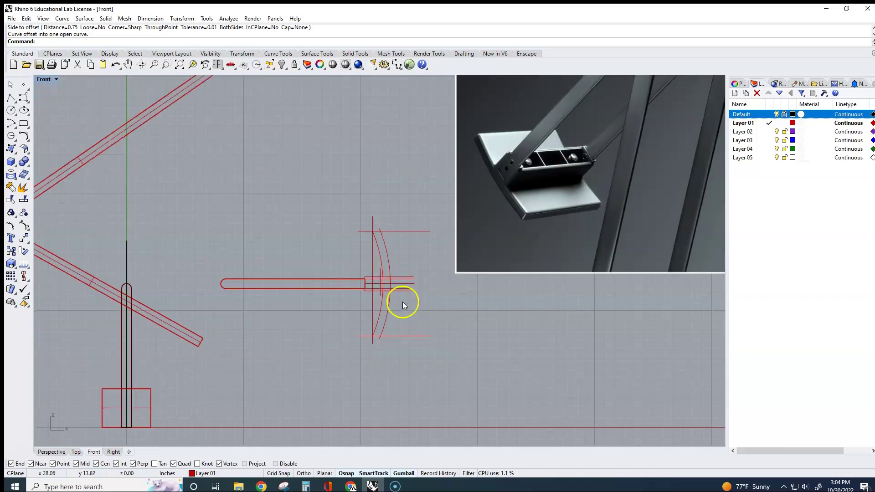
{"action": "scroll", "coordinate": [400, 275], "scroll_direction": "up", "scroll_amount": 3}
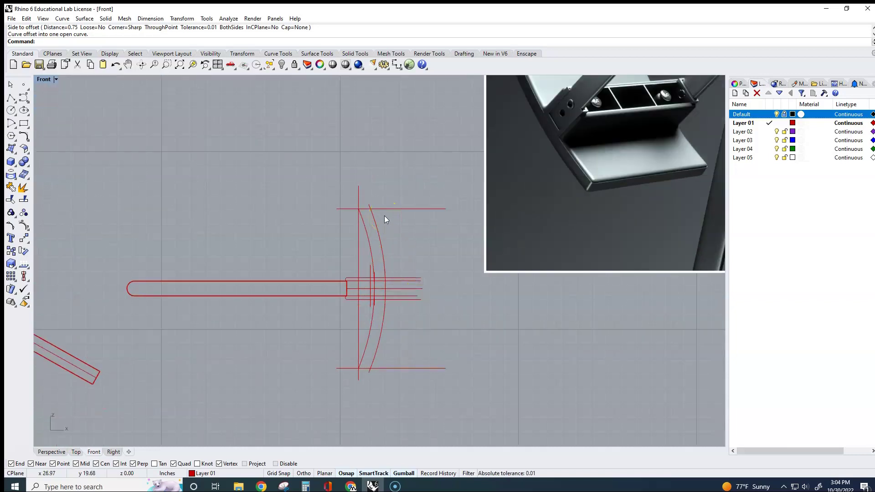
{"action": "type", "text": "L"}
{"action": "key", "text": "Return"}
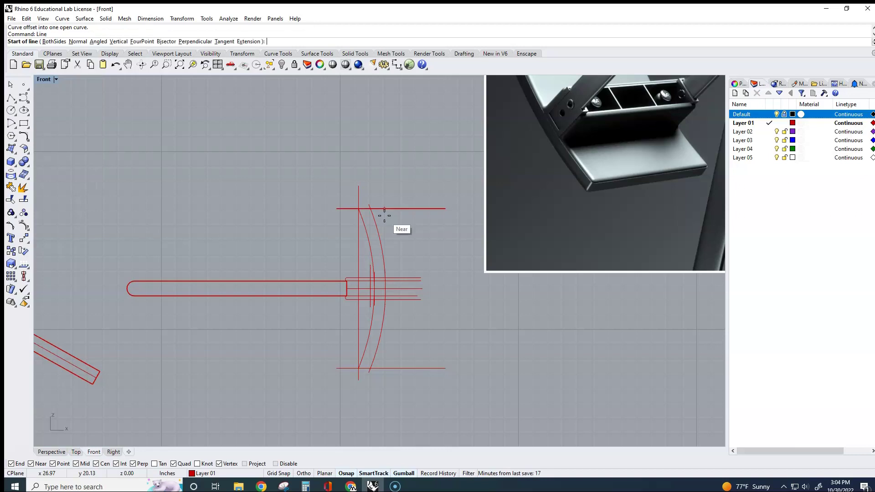
{"action": "scroll", "coordinate": [337, 200], "scroll_direction": "up", "scroll_amount": 2}
{"action": "left_click", "coordinate": [387, 212]}
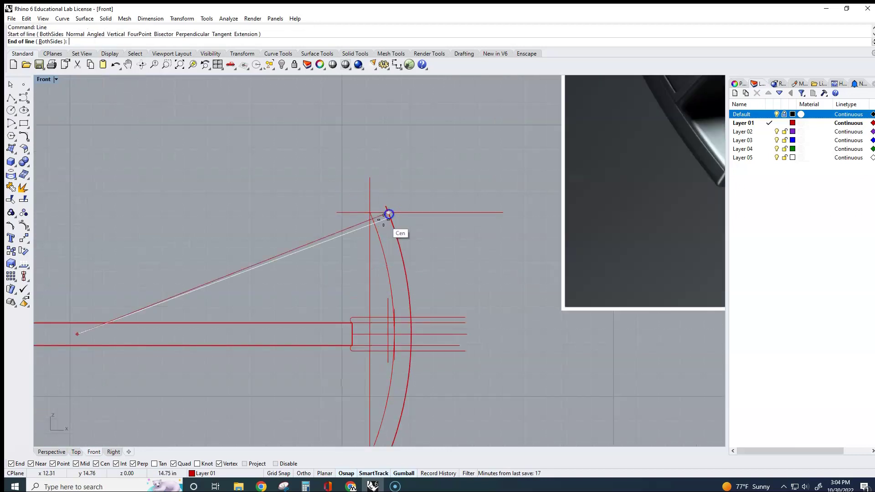
{"action": "left_click", "coordinate": [372, 221]}
{"action": "right_click_drag", "start_coordinate": [372, 221], "coordinate": [375, 129]}
{"action": "key", "text": "Return"}
{"action": "left_click", "coordinate": [389, 365]}
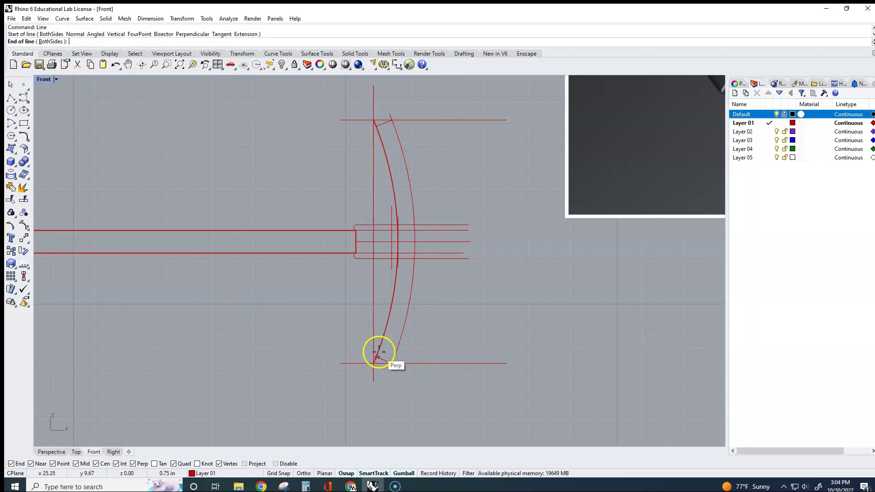
{"action": "left_click", "coordinate": [379, 353]}
Fillet the upper short end line with the inner and outer arcs at radius 0 to make sharp corners
{"action": "scroll", "coordinate": [428, 346], "scroll_direction": "down", "scroll_amount": 3}
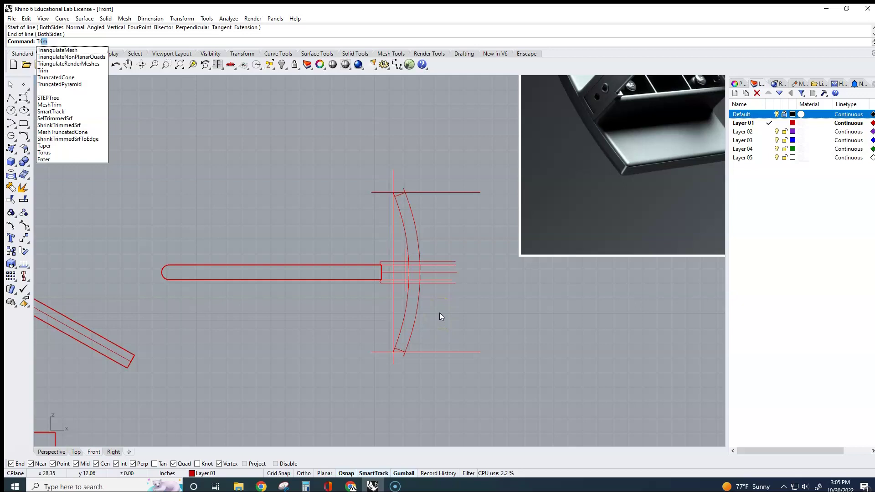
{"action": "key", "text": "Return"}
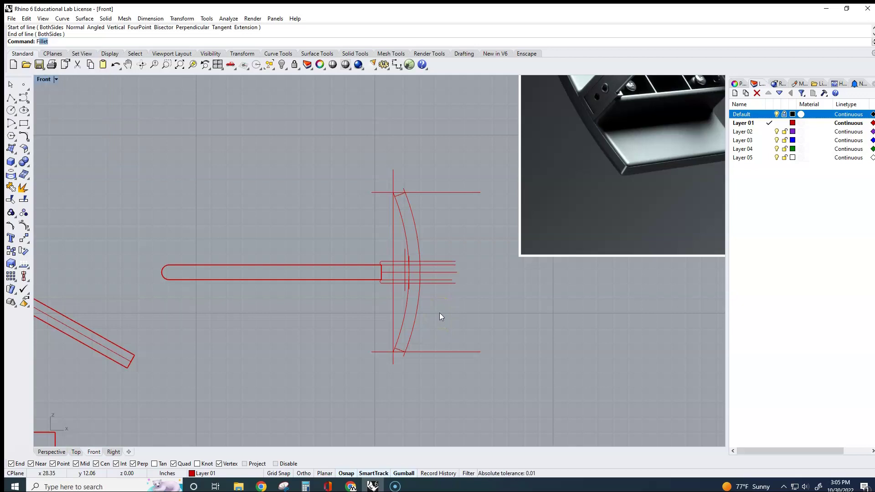
{"action": "type", "text": "Fi"}
{"action": "key", "text": "Return"}
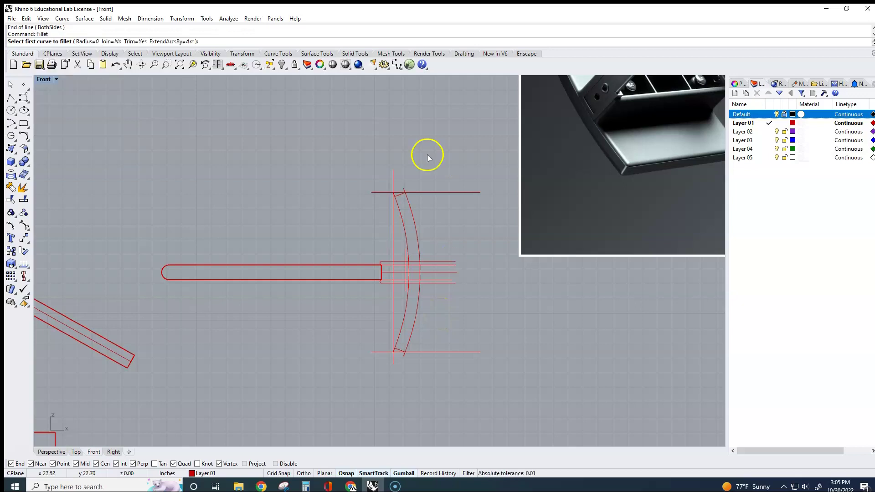
{"action": "scroll", "coordinate": [395, 203], "scroll_direction": "up", "scroll_amount": 4}
{"action": "left_click", "coordinate": [413, 212]}
{"action": "left_click", "coordinate": [401, 194]}
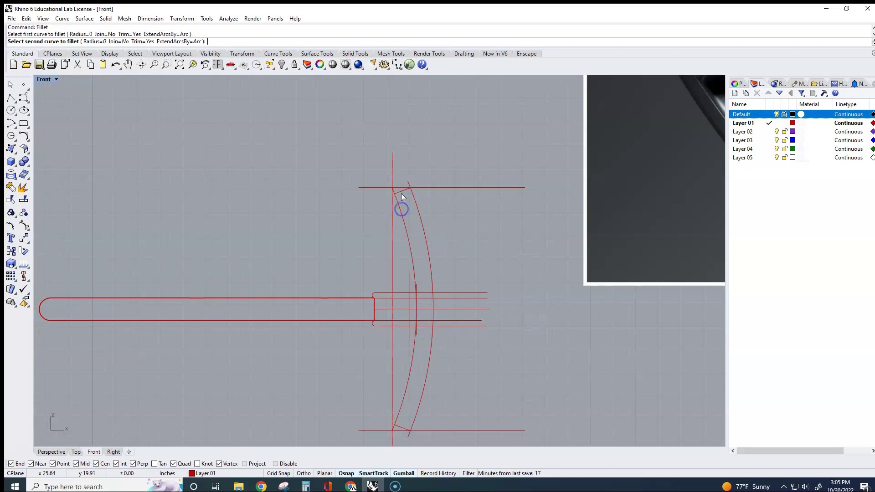
{"action": "left_click", "coordinate": [403, 191]}
{"action": "key", "text": "Return"}
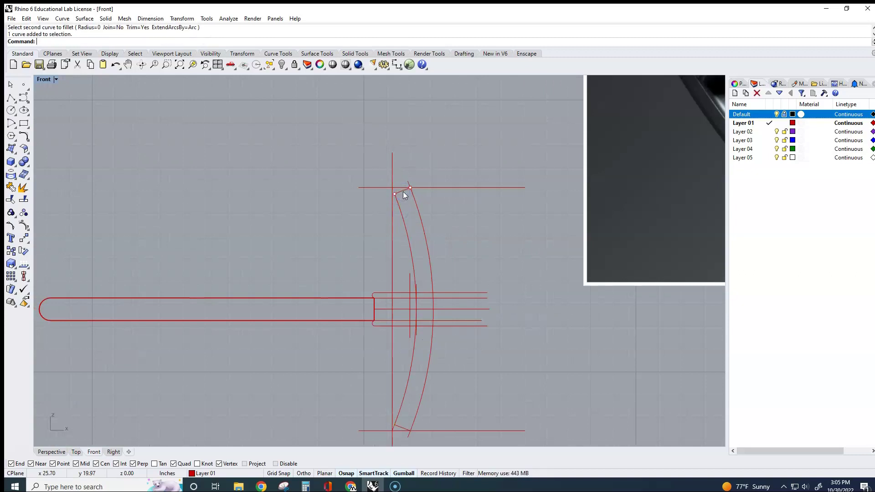
{"action": "left_click", "coordinate": [401, 192]}
{"action": "left_click", "coordinate": [415, 202]}
Fillet the lower short end line with both arcs at radius 0 to close the counterweight profile
{"action": "key", "text": "Return"}
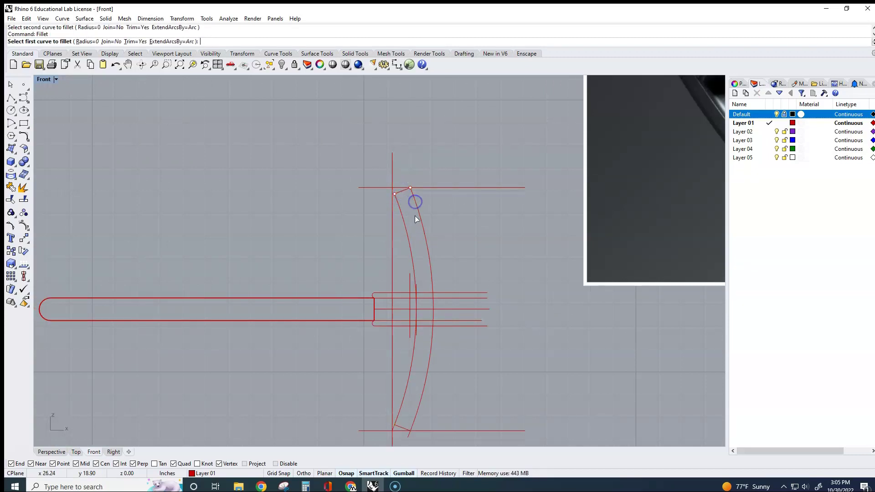
{"action": "right_click_drag", "start_coordinate": [402, 396], "coordinate": [409, 310]}
{"action": "left_click", "coordinate": [406, 331]}
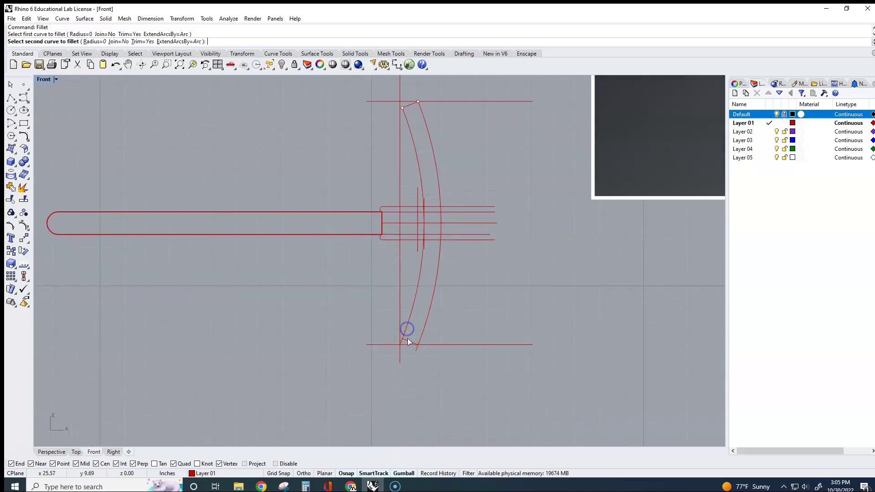
{"action": "left_click", "coordinate": [409, 342]}
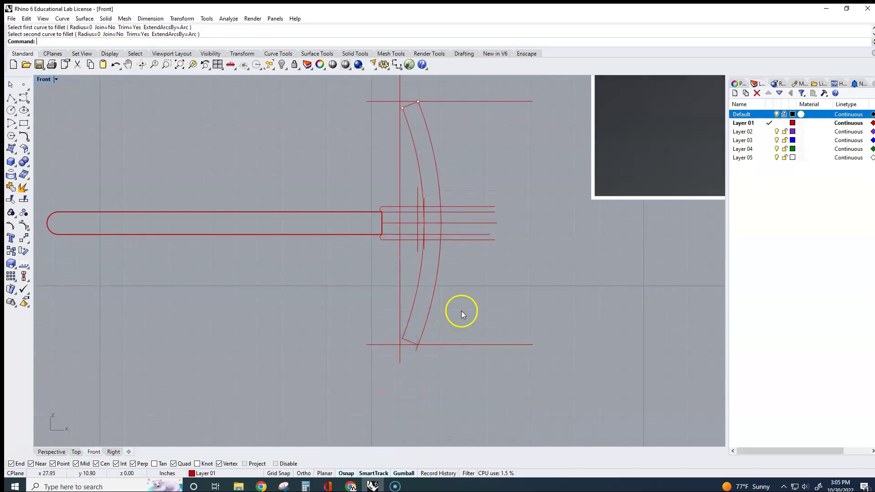
{"action": "key", "text": "Return"}
{"action": "left_click", "coordinate": [409, 342]}
{"action": "left_click", "coordinate": [420, 341]}
Try to fillet the guide line extending the bar's upper edge with the first short vertical line at radius 0
{"action": "scroll", "coordinate": [431, 339], "scroll_direction": "down", "scroll_amount": 5}
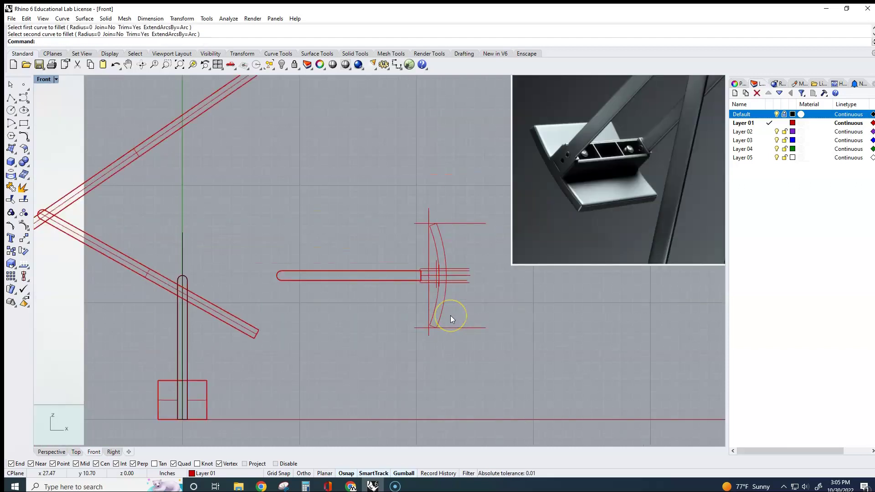
{"action": "scroll", "coordinate": [444, 288], "scroll_direction": "up", "scroll_amount": 4}
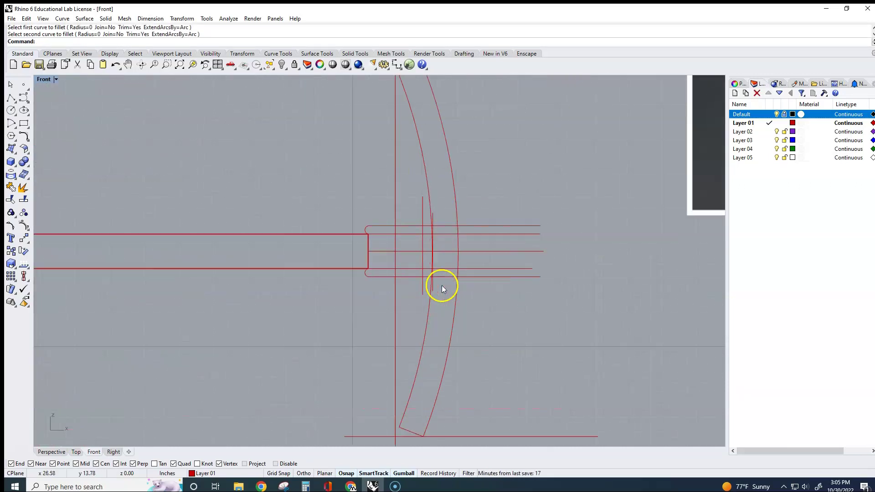
{"action": "scroll", "coordinate": [429, 251], "scroll_direction": "up", "scroll_amount": 1}
{"action": "right_click", "coordinate": [429, 250]}
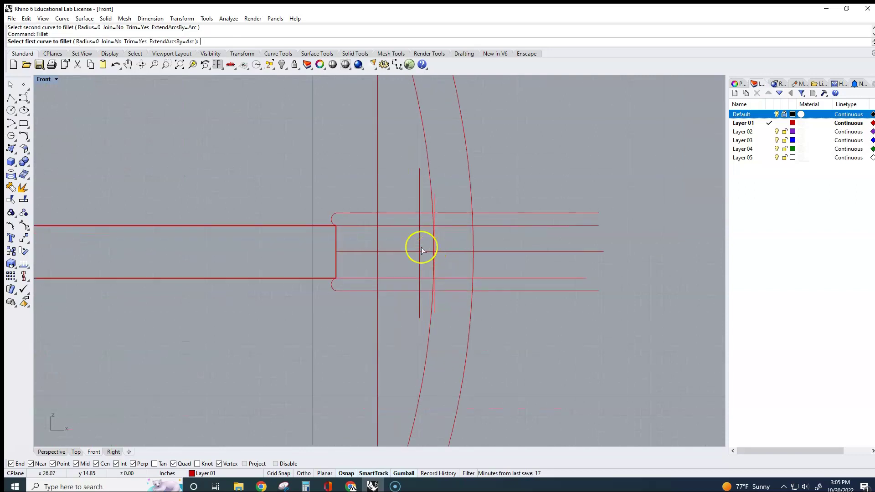
{"action": "left_click", "coordinate": [409, 225]}
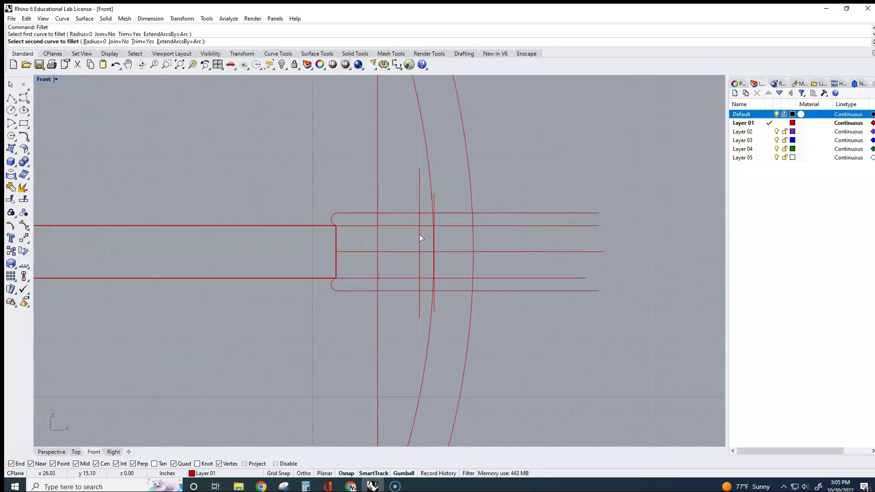
{"action": "left_click", "coordinate": [420, 236]}
Delete the first short vertical line, undo the deletion, and retry its radius 0 fillet with the bar's upper edge guide line
{"action": "left_click", "coordinate": [420, 203]}
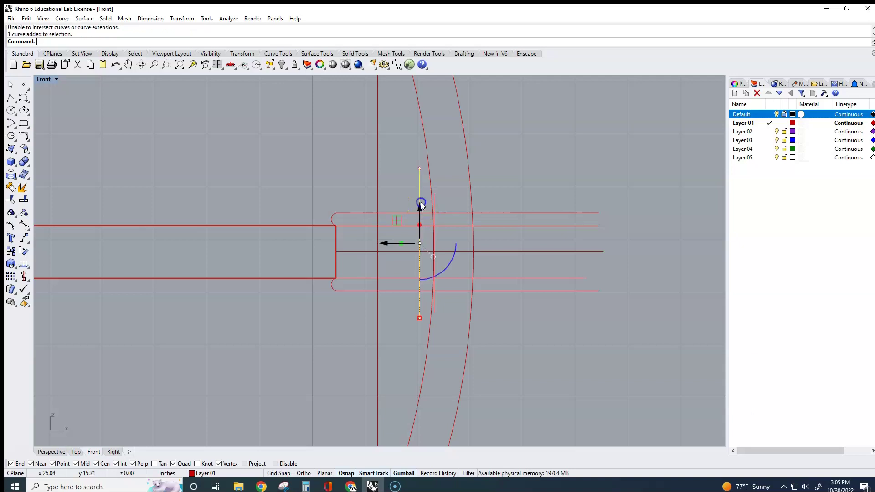
{"action": "key", "text": "Delete"}
{"action": "key", "text": "ctrl+z"}
{"action": "key", "text": "Escape"}
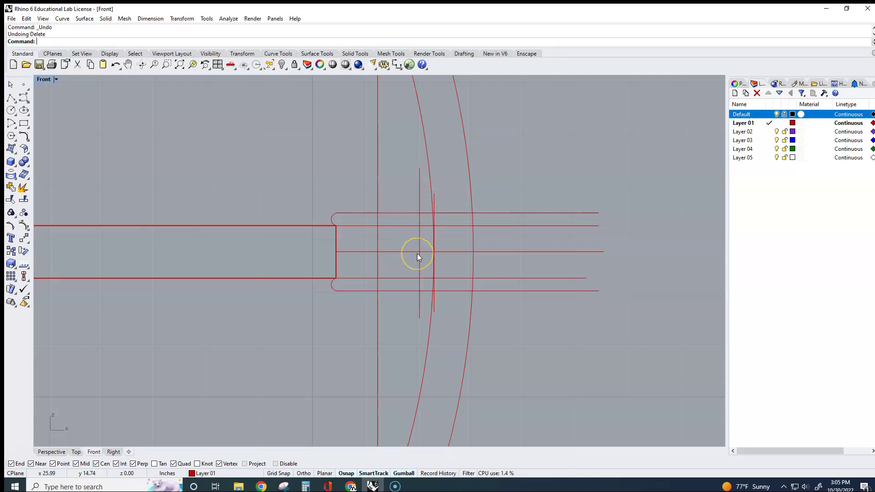
{"action": "key", "text": "Return"}
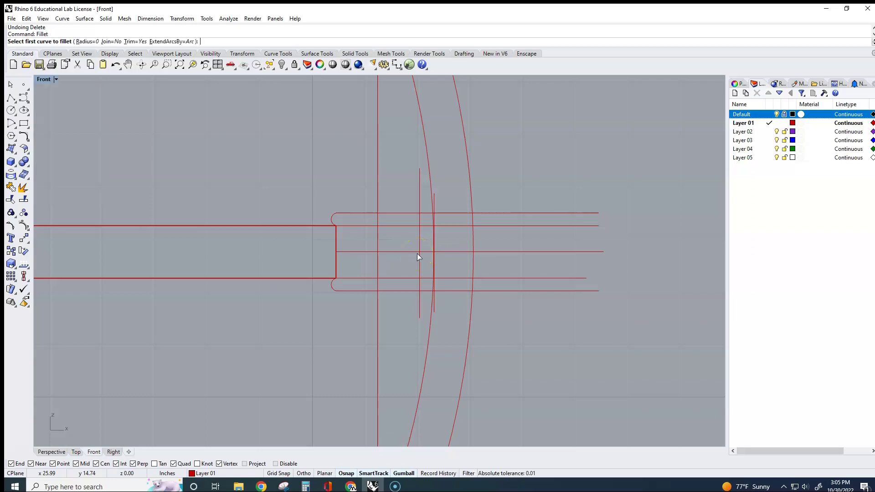
{"action": "left_click", "coordinate": [422, 235]}
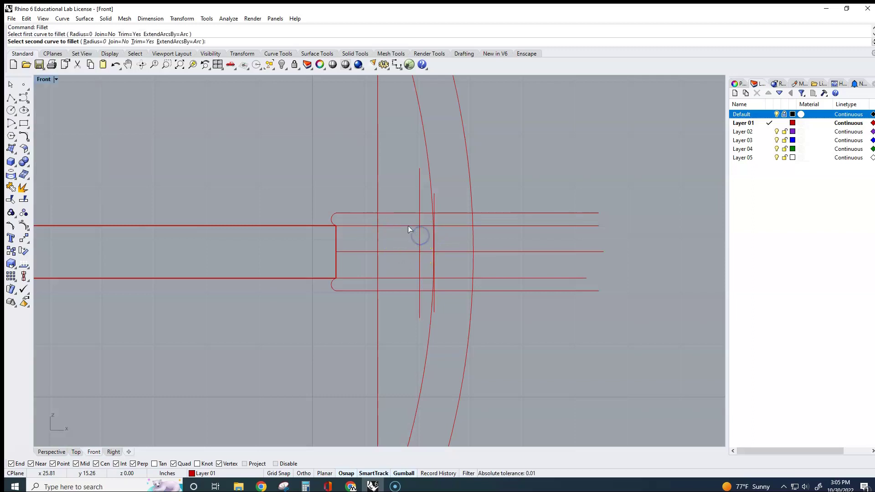
{"action": "left_click", "coordinate": [408, 226]}
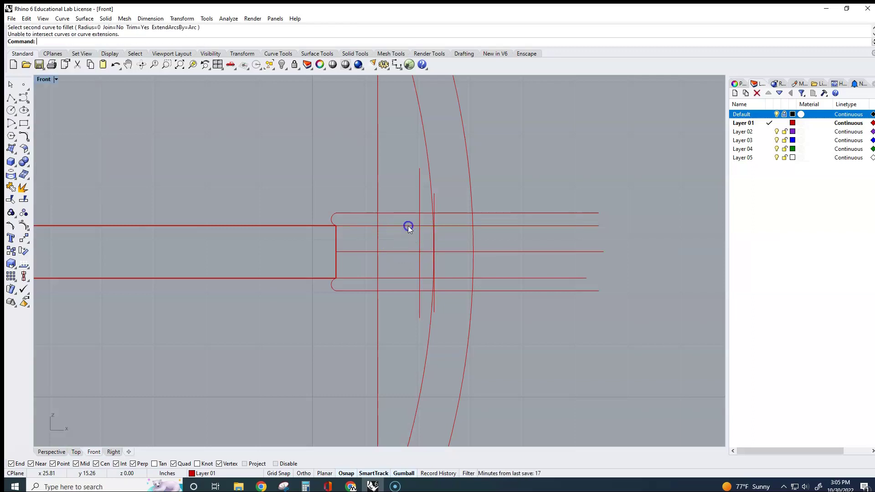
Use SetPt on all counterweight and bracket curves and guide lines to align them to one world Y position, with X and Z unset
{"action": "double_click", "coordinate": [43, 80]}
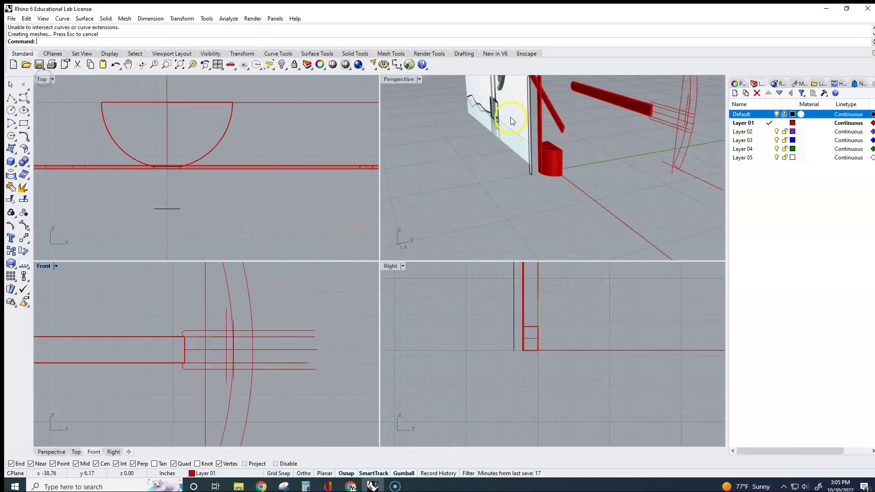
{"action": "double_click", "coordinate": [393, 80]}
{"action": "right_click_drag", "start_coordinate": [541, 272], "coordinate": [521, 254]}
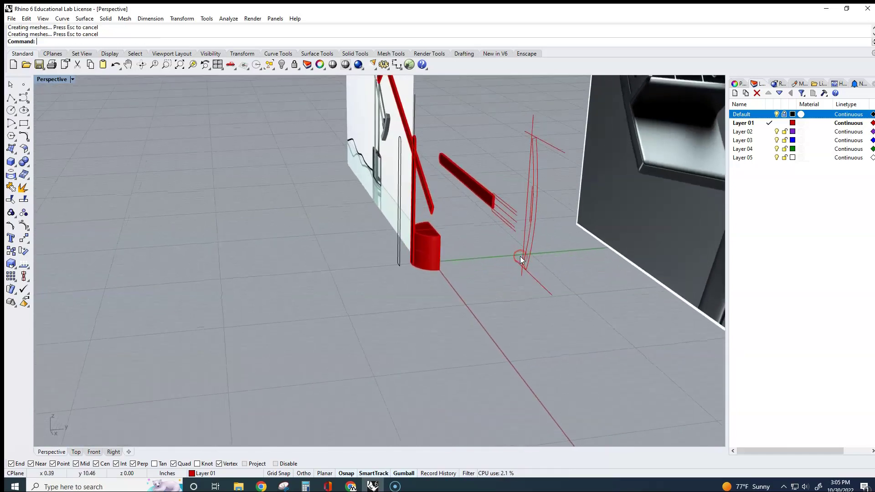
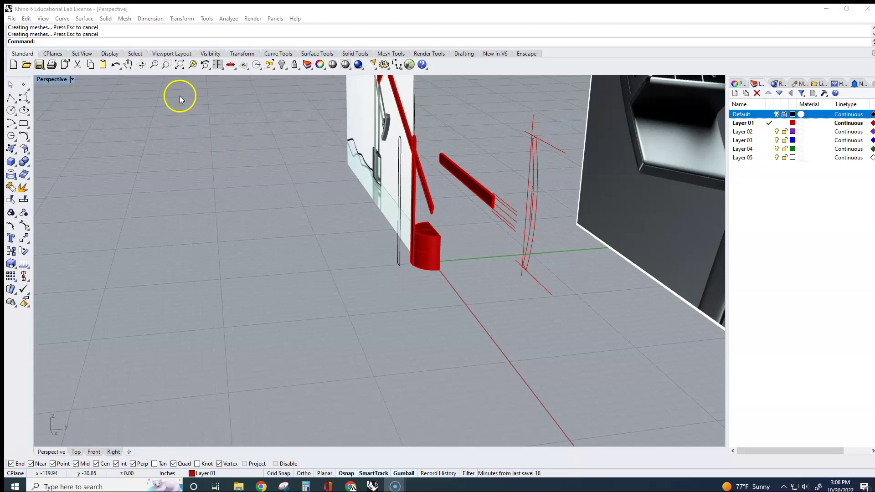
{"action": "type", "text": "SetPt"}
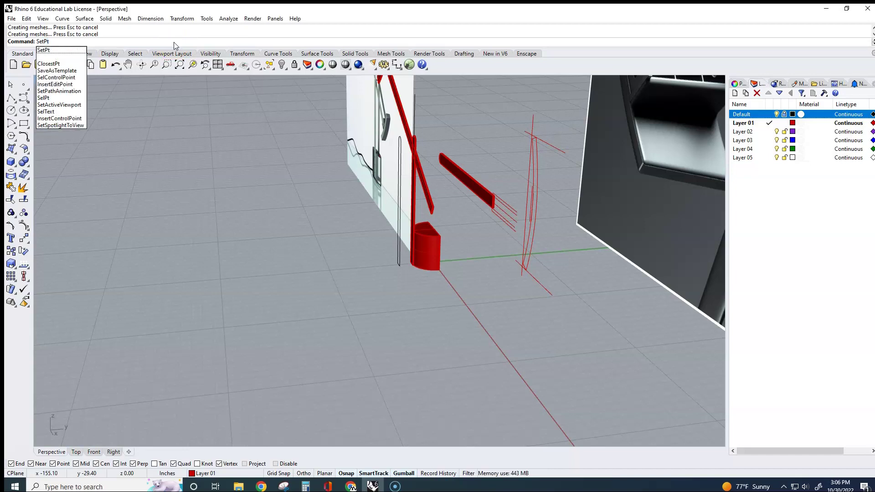
{"action": "key", "text": "Return"}
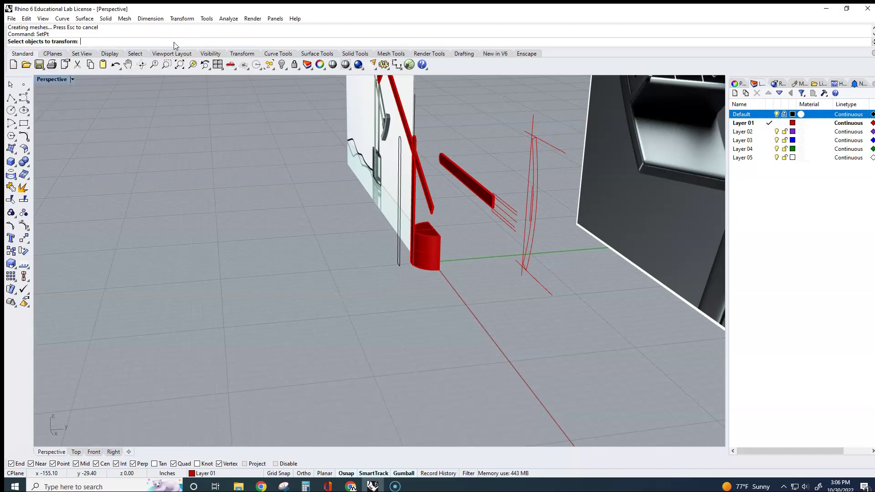
{"action": "right_click_drag", "start_coordinate": [502, 299], "coordinate": [563, 299]}
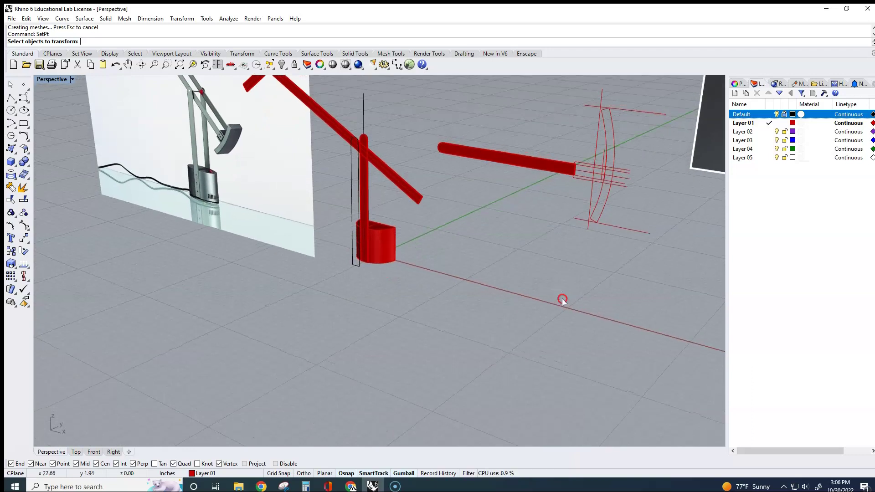
{"action": "left_click_drag", "start_coordinate": [620, 239], "coordinate": [613, 152]}
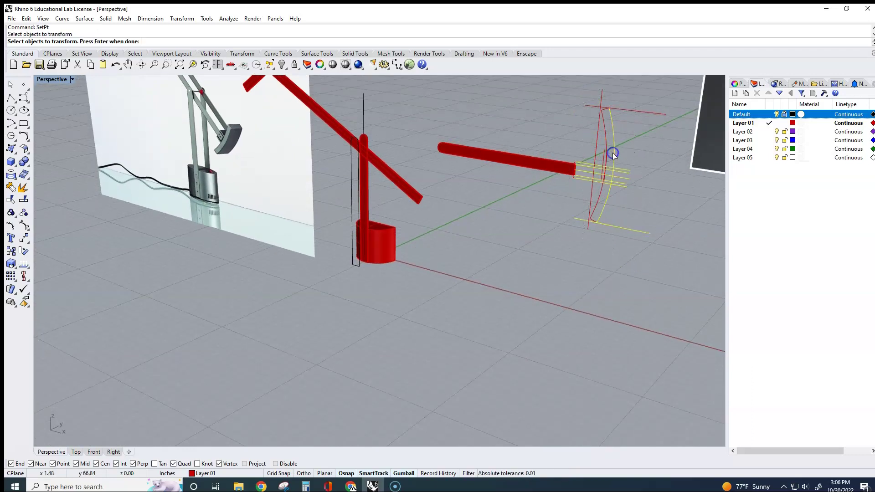
{"action": "left_click_drag", "start_coordinate": [561, 85], "coordinate": [688, 297]}
{"action": "right_click_drag", "start_coordinate": [683, 296], "coordinate": [657, 301]}
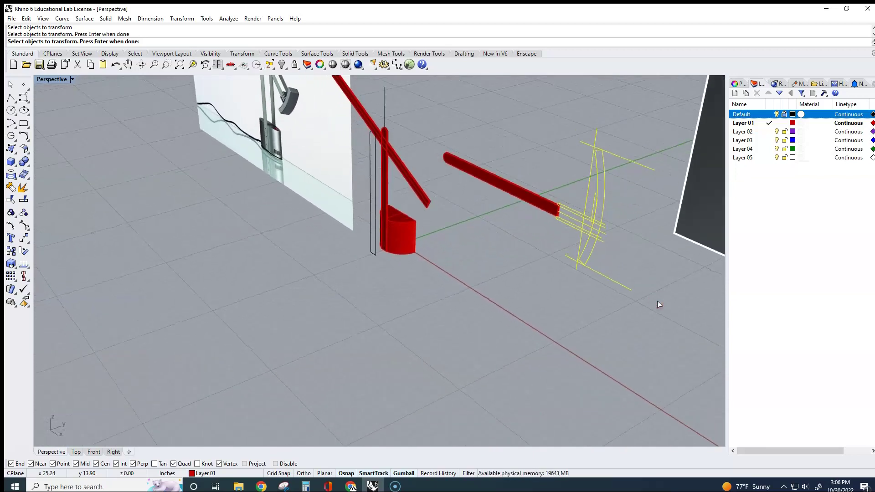
{"action": "key", "text": "Return"}
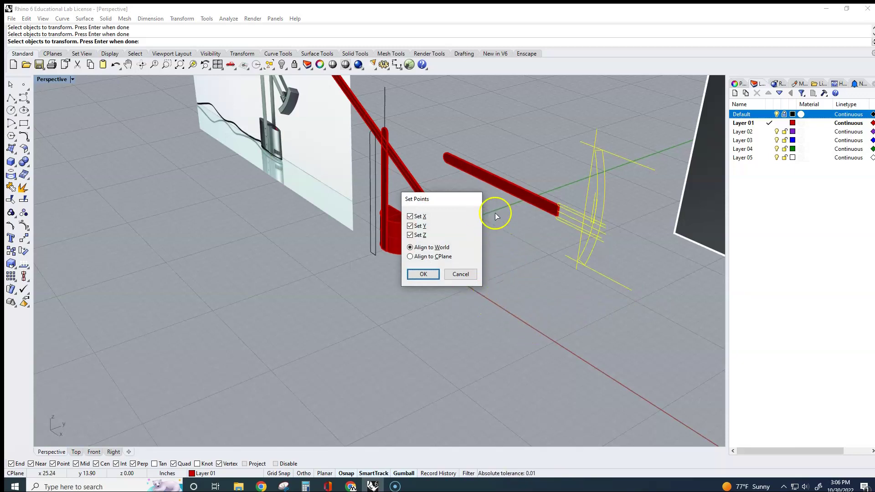
{"action": "left_click", "coordinate": [411, 216]}
{"action": "left_click", "coordinate": [410, 235]}
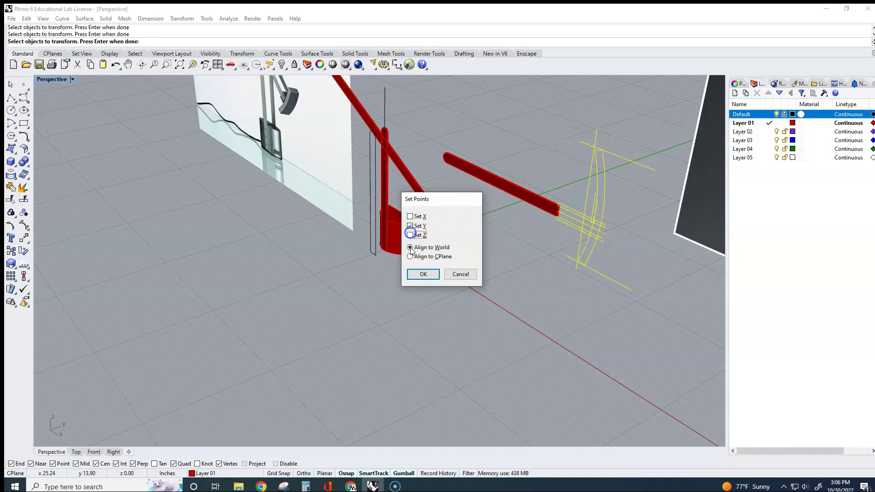
{"action": "left_click", "coordinate": [422, 274]}
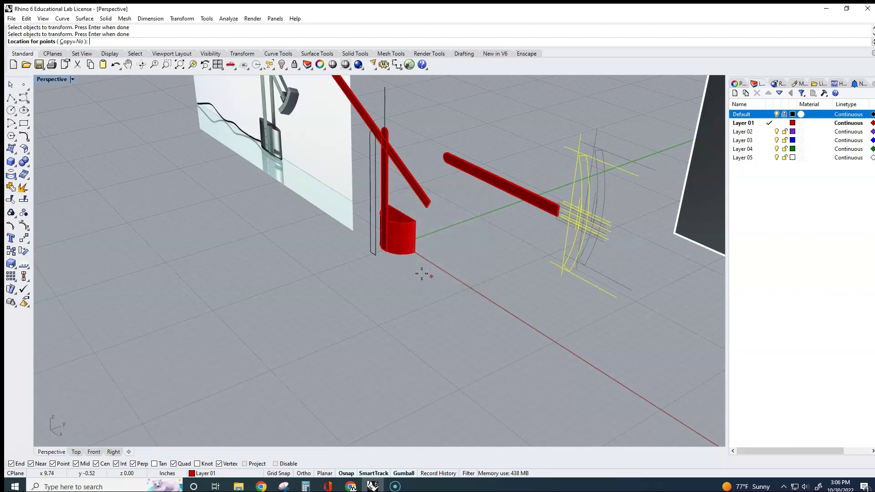
{"action": "left_click", "coordinate": [464, 300]}
Repeat SetPt on the same curves with only Y set, placing them on a new common plane in front of the arm
{"action": "right_click_drag", "start_coordinate": [649, 342], "coordinate": [668, 334]}
{"action": "right_click", "coordinate": [619, 276]}
{"action": "left_click_drag", "start_coordinate": [590, 160], "coordinate": [677, 308]}
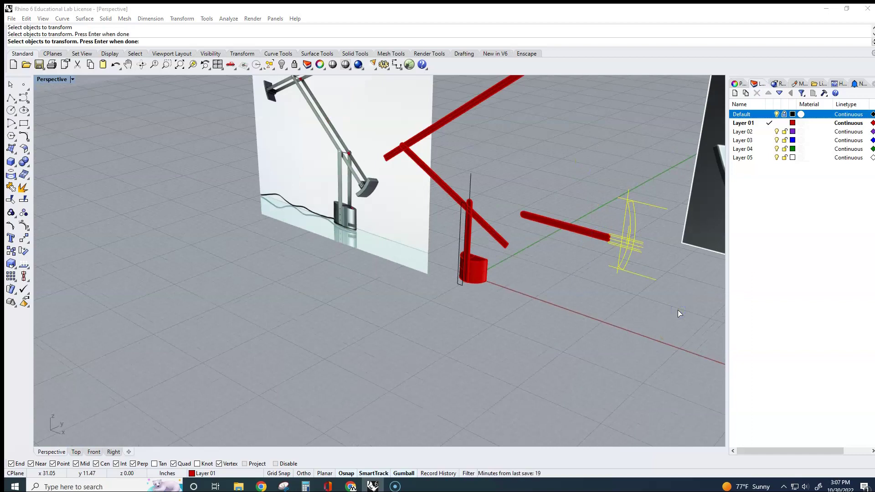
{"action": "right_click", "coordinate": [678, 310]}
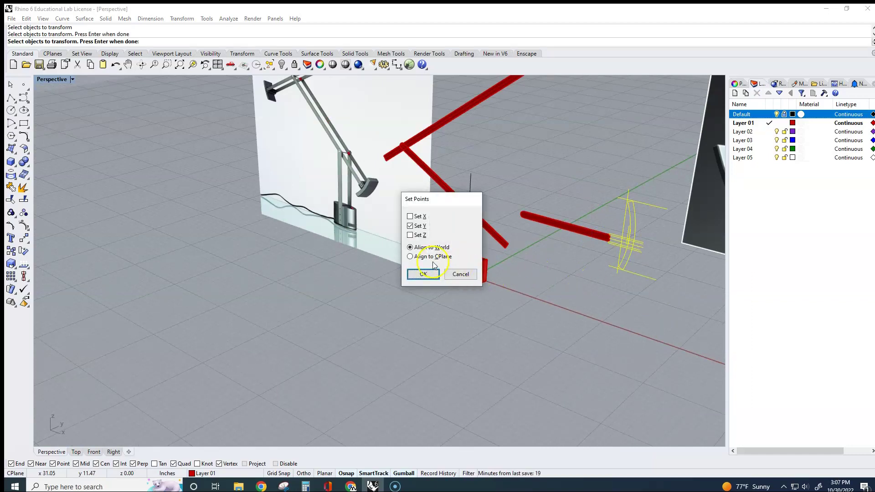
{"action": "left_click", "coordinate": [423, 274]}
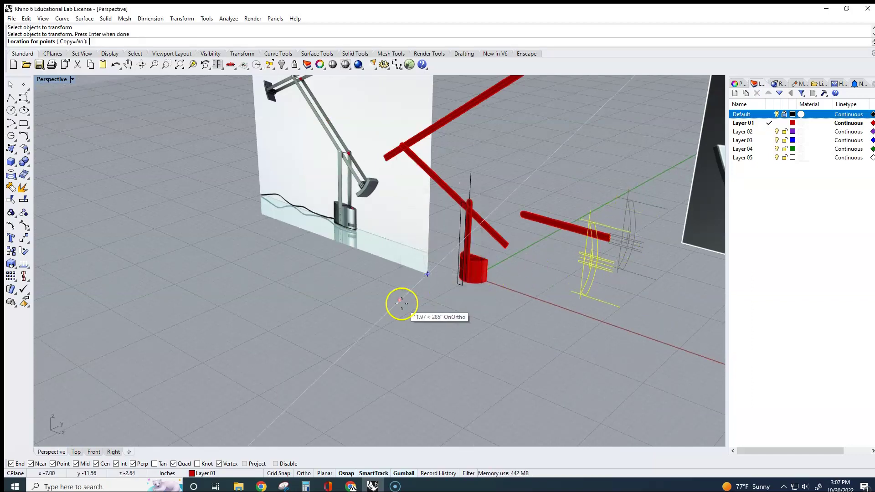
{"action": "left_click", "coordinate": [371, 301]}
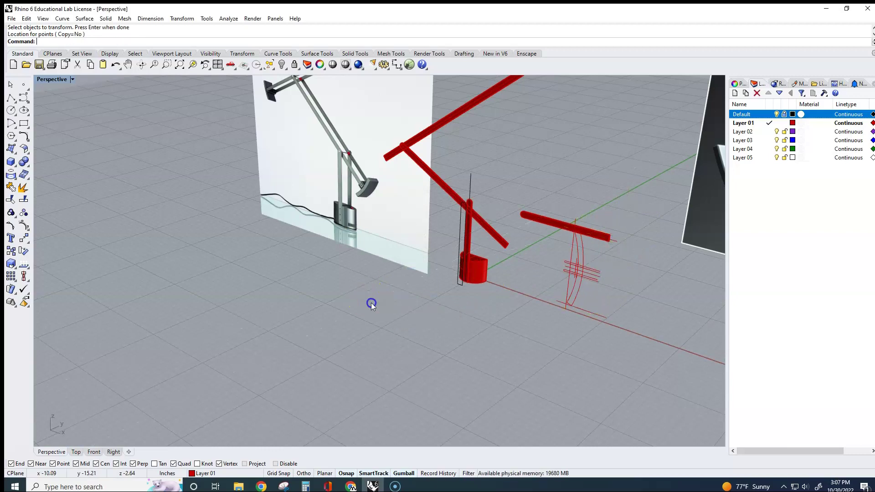
{"action": "mouse_move", "coordinate": [611, 387]}
{"action": "right_mouse_down"}
{"action": "mouse_move", "coordinate": [530, 355]}
{"action": "mouse_move", "coordinate": [551, 374]}
{"action": "mouse_move", "coordinate": [604, 387]}
{"action": "right_mouse_up"}
{"action": "left_click", "coordinate": [539, 348]}
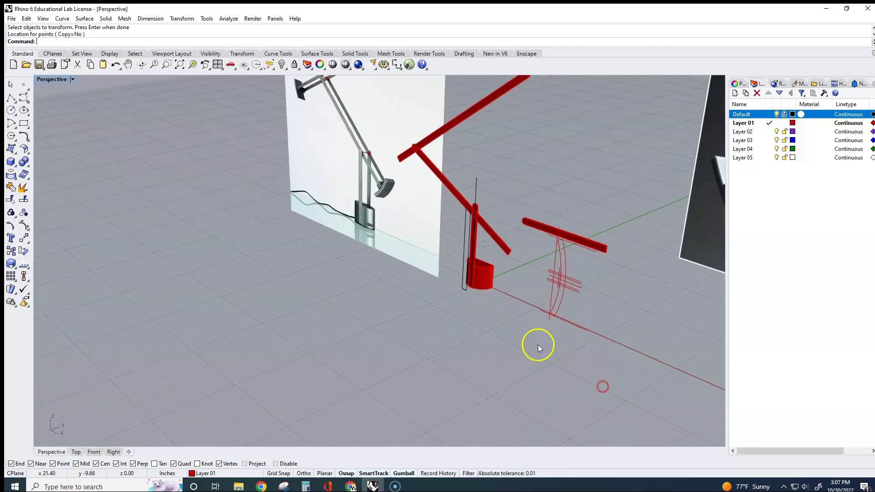
In the Front view, fillet the first short vertical line with the bar's upper and lower edge guide lines at radius 0
{"action": "double_click", "coordinate": [47, 82]}
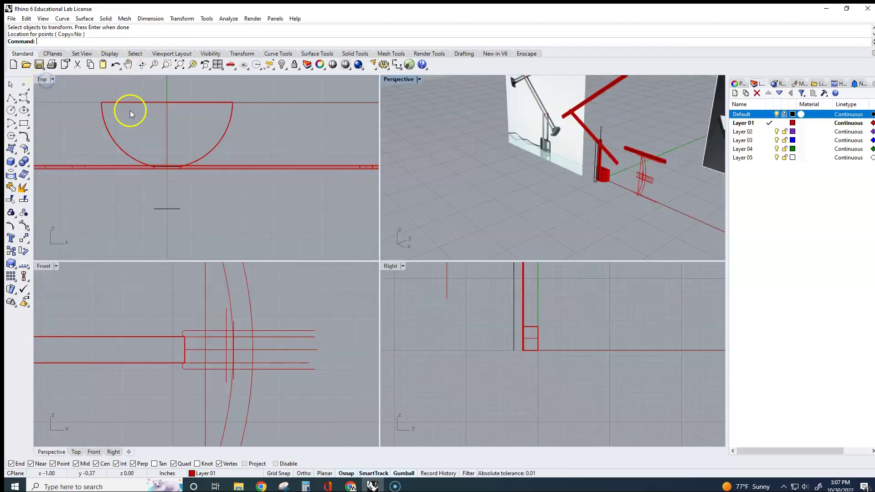
{"action": "double_click", "coordinate": [46, 268]}
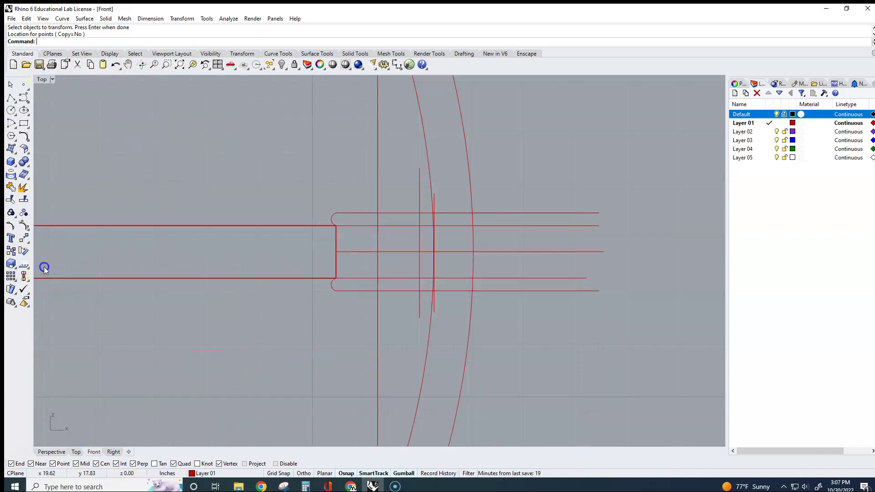
{"action": "right_click_drag", "start_coordinate": [207, 297], "coordinate": [209, 311]}
{"action": "scroll", "coordinate": [296, 253], "scroll_direction": "up", "scroll_amount": 2}
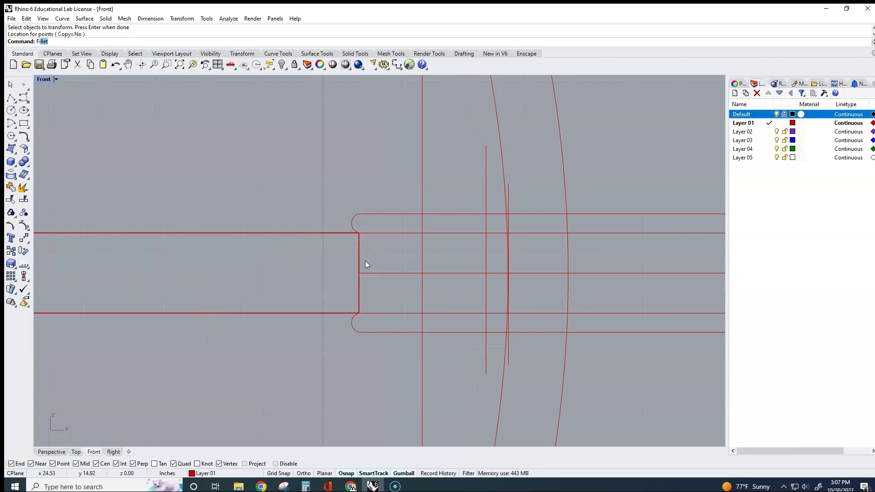
{"action": "key", "text": "Return"}
{"action": "left_click", "coordinate": [484, 250]}
{"action": "left_click", "coordinate": [485, 302]}
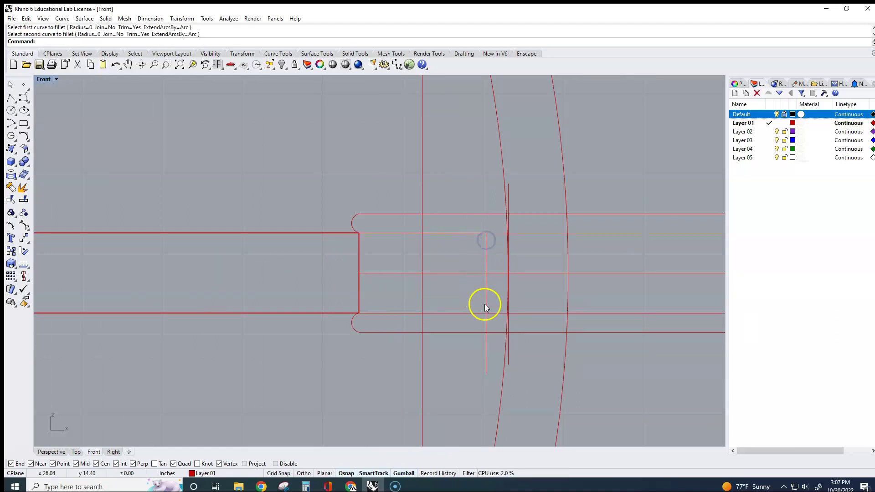
{"action": "key", "text": "Return"}
{"action": "left_click", "coordinate": [472, 314]}
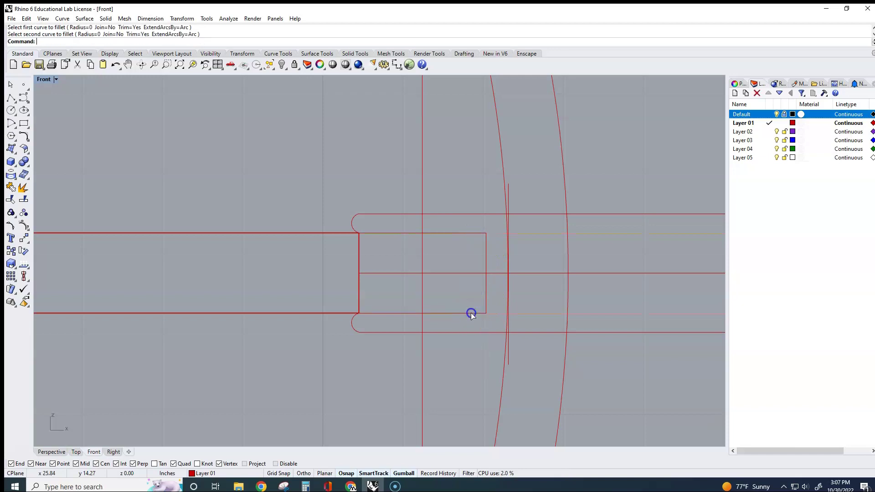
Fillet the second short vertical line with the bracket's lower and upper outer lines at radius 0 to square the corners
{"action": "right_click", "coordinate": [474, 337]}
{"action": "left_click", "coordinate": [482, 332]}
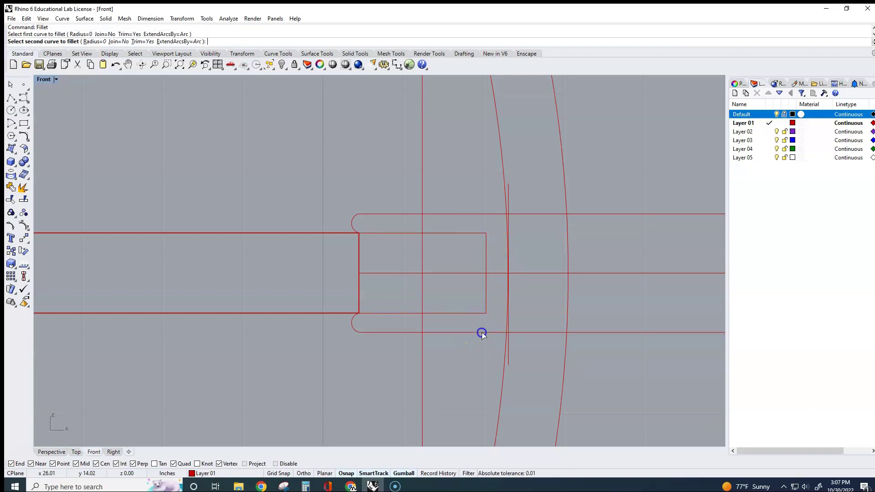
{"action": "left_click", "coordinate": [509, 327]}
{"action": "right_click", "coordinate": [509, 237]}
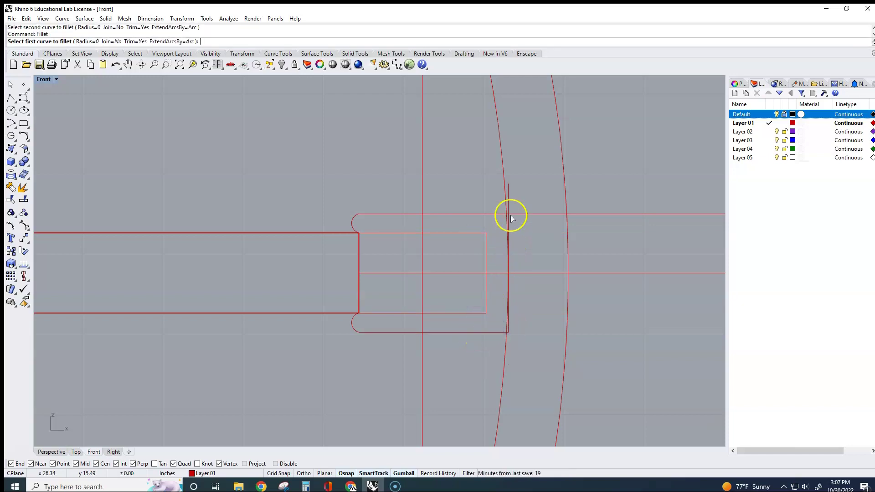
{"action": "left_click", "coordinate": [509, 222]}
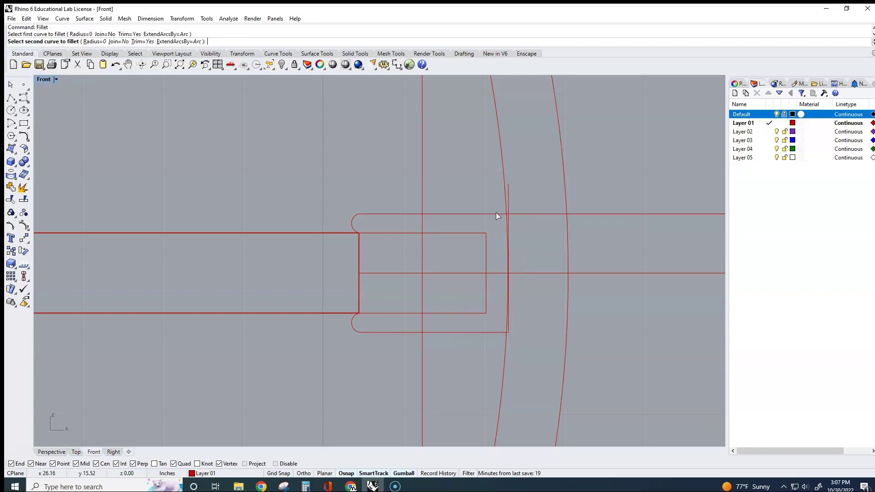
{"action": "left_click", "coordinate": [496, 213]}
Join the eight bracket curves at the arm's end into one closed curve
{"action": "scroll", "coordinate": [494, 215], "scroll_direction": "down", "scroll_amount": 4}
{"action": "left_click_drag", "start_coordinate": [416, 211], "coordinate": [519, 279]}
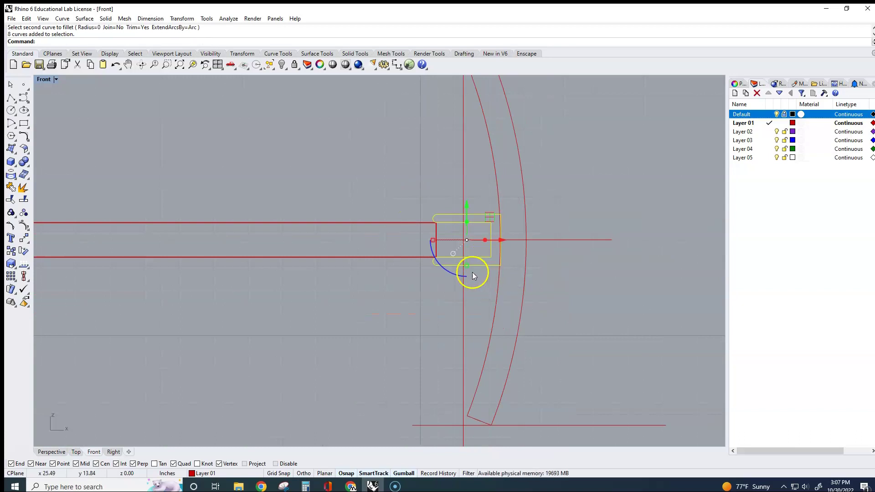
{"action": "left_click", "coordinate": [10, 189]}
Join the counterweight's two arcs and two short end lines into one closed curve and check it by selecting it
{"action": "scroll", "coordinate": [426, 214], "scroll_direction": "down", "scroll_amount": 2}
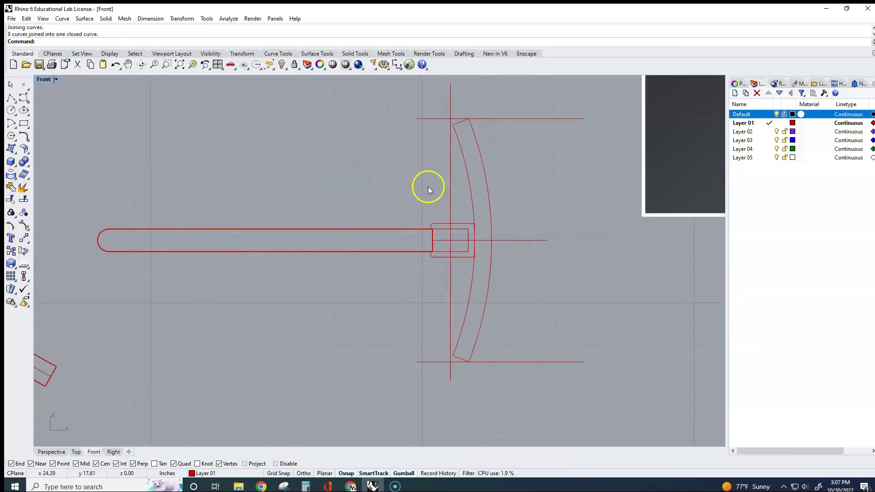
{"action": "left_click_drag", "start_coordinate": [450, 124], "coordinate": [502, 369]}
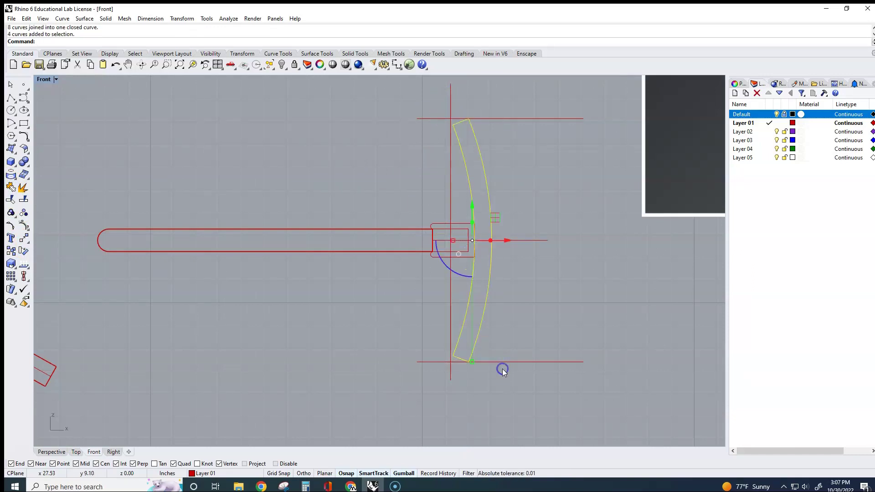
{"action": "key", "text": "ctrl+j"}
{"action": "left_click", "coordinate": [507, 301]}
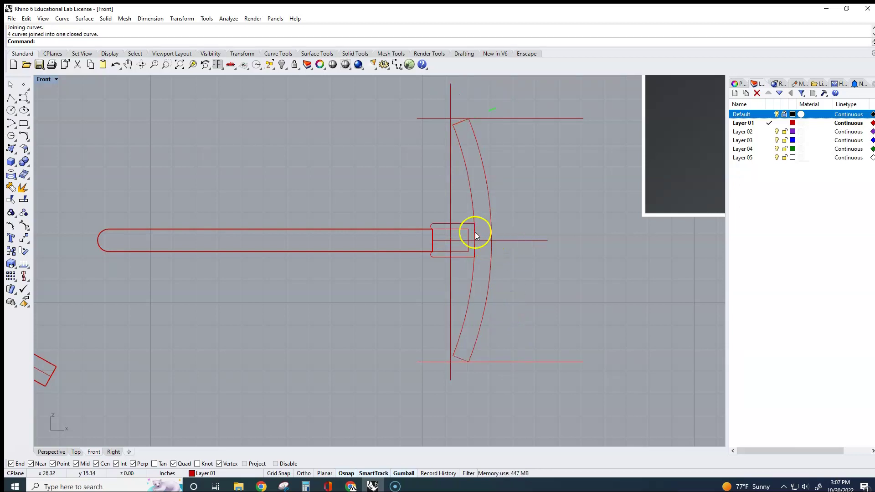
{"action": "left_click", "coordinate": [488, 208]}
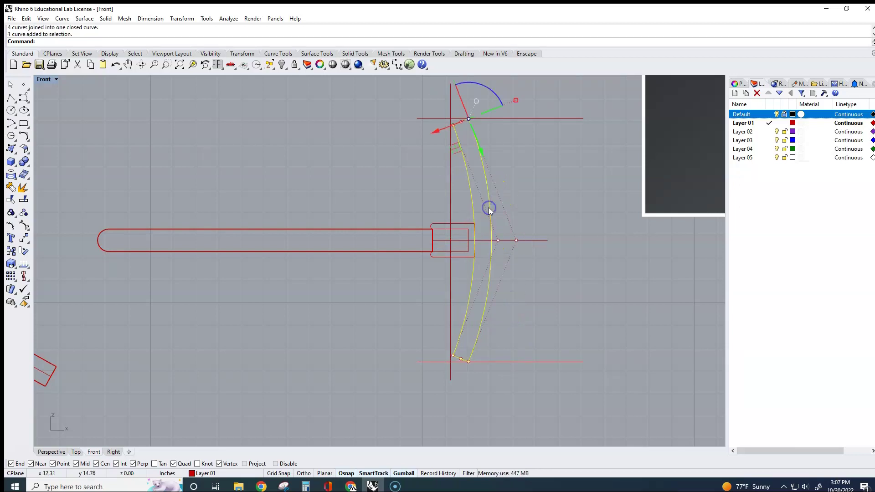
{"action": "left_click", "coordinate": [554, 285]}
Extrude the closed counterweight and bracket profiles at the horizontal arm copy's end together as solids 5 inches deep
{"action": "scroll", "coordinate": [553, 281], "scroll_direction": "down", "scroll_amount": 3}
{"action": "mouse_move", "coordinate": [553, 287]}
{"action": "right_mouse_down"}
{"action": "mouse_move", "coordinate": [574, 299]}
{"action": "mouse_move", "coordinate": [556, 295]}
{"action": "right_mouse_up"}
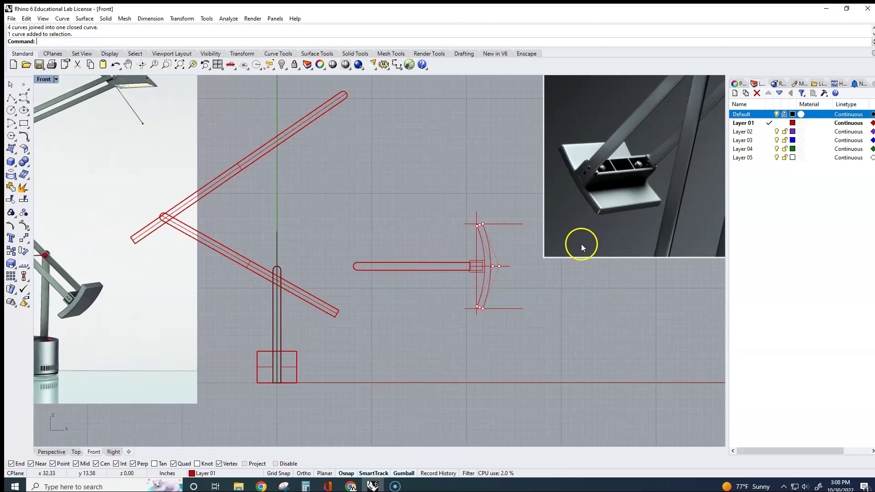
{"action": "left_click", "coordinate": [300, 351]}
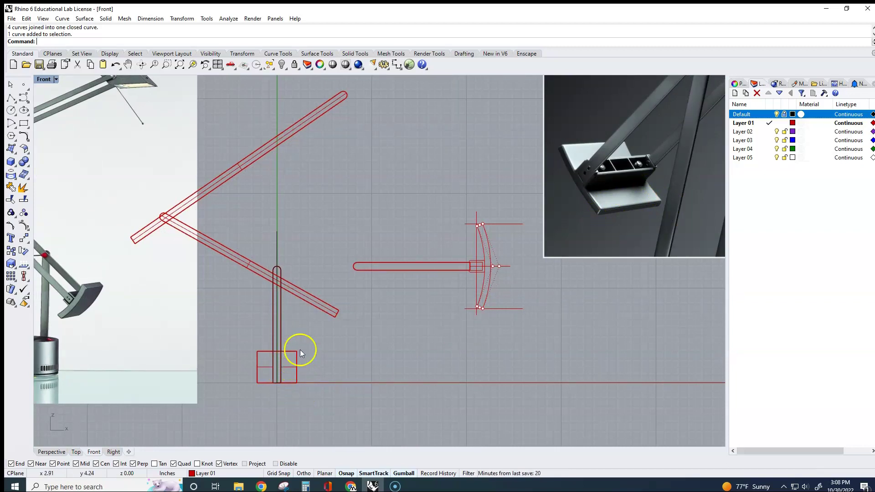
{"action": "scroll", "coordinate": [502, 252], "scroll_direction": "up", "scroll_amount": 3}
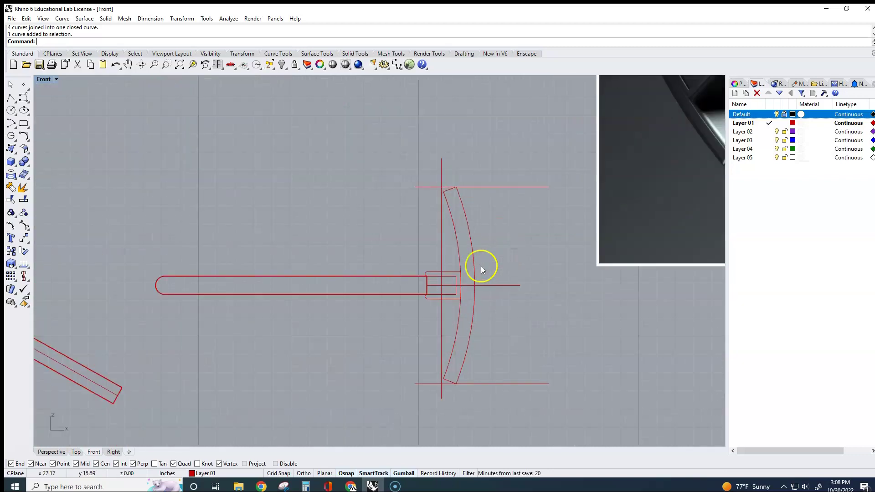
{"action": "key", "text": "Up"}
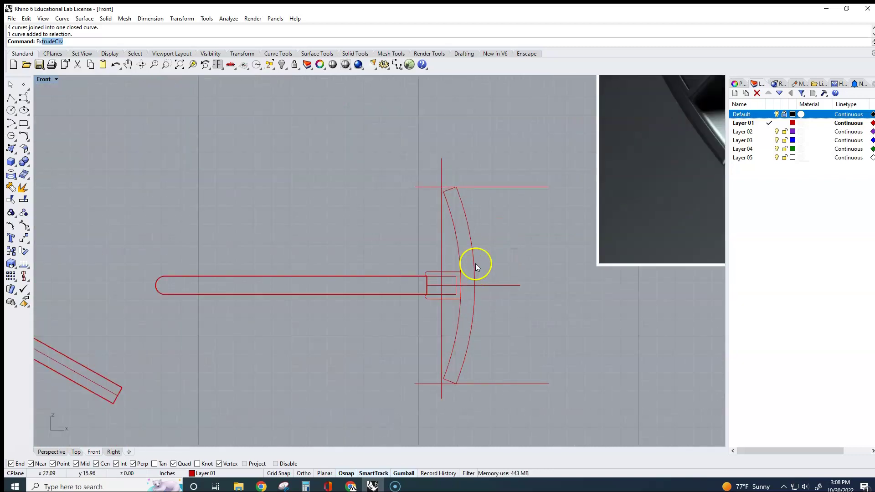
{"action": "key", "text": "Return"}
{"action": "left_click", "coordinate": [467, 237]}
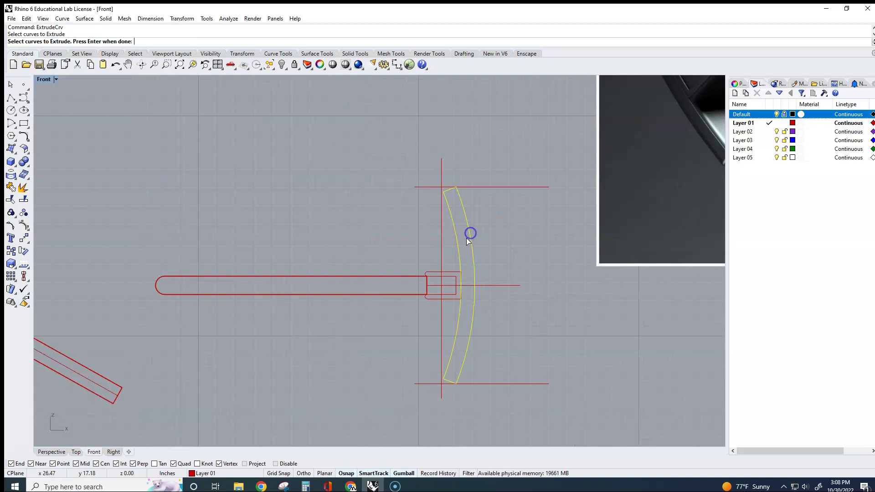
{"action": "left_click", "coordinate": [453, 271]}
{"action": "key", "text": "Return"}
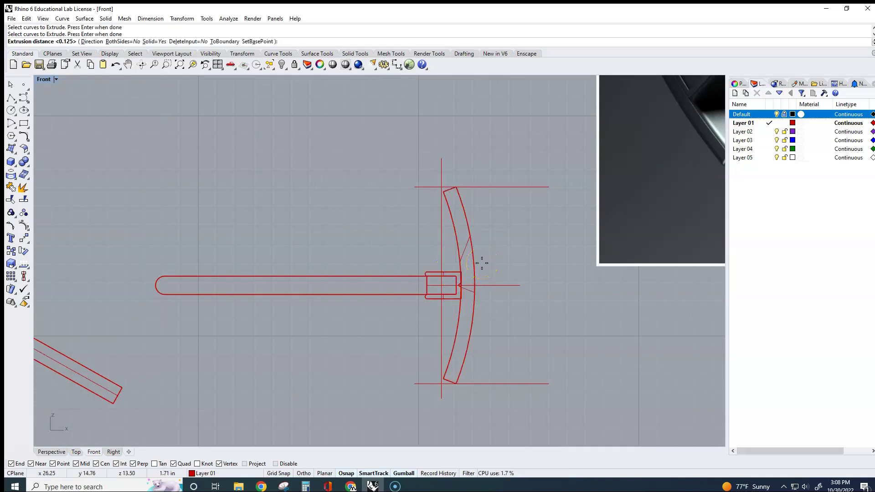
{"action": "key", "text": "Return"}
{"action": "left_click", "coordinate": [275, 166]}
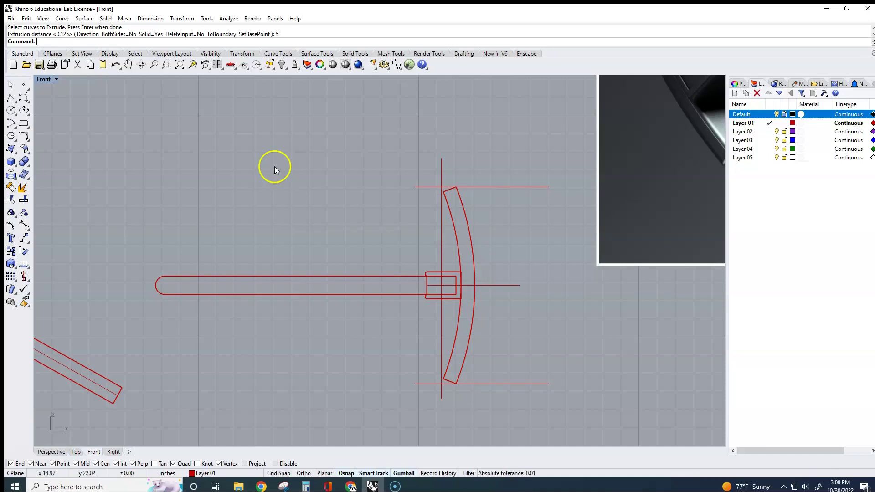
In the Perspective view, Boolean-union the extruded bracket with the curved counterweight into one solid
{"action": "double_click", "coordinate": [52, 86]}
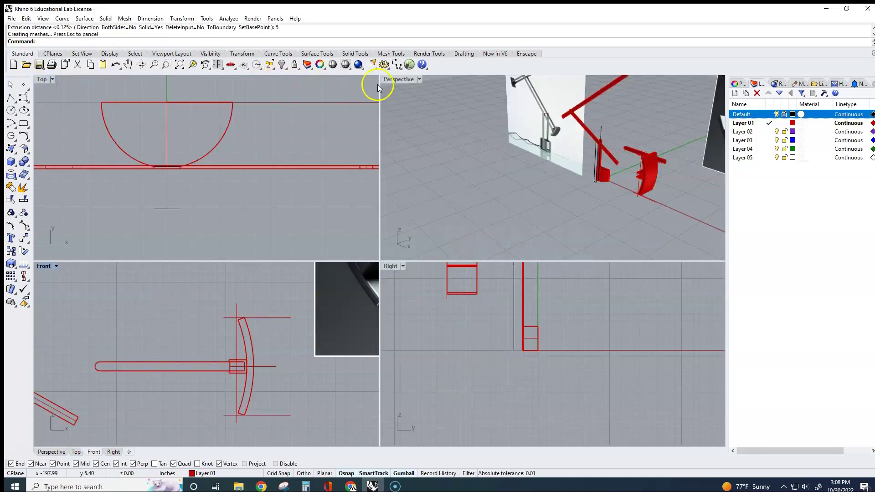
{"action": "left_click", "coordinate": [412, 99]}
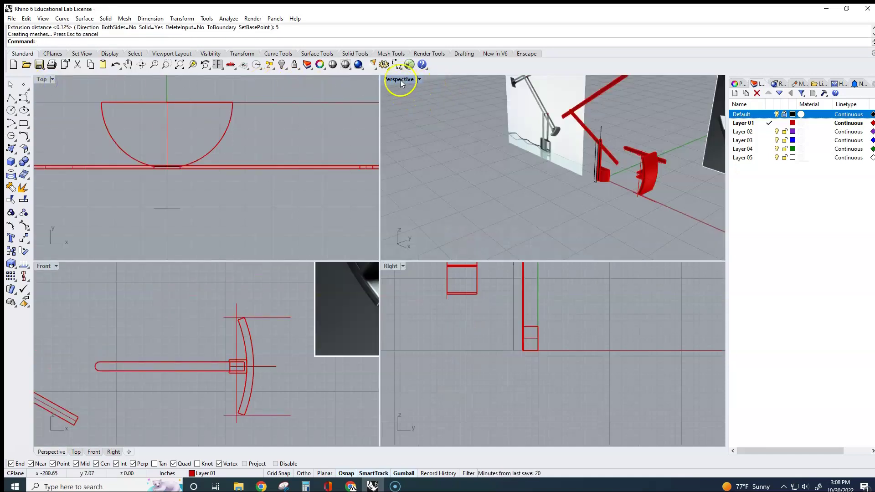
{"action": "double_click", "coordinate": [400, 80]}
{"action": "scroll", "coordinate": [559, 270], "scroll_direction": "up", "scroll_amount": 2}
{"action": "right_click_drag", "start_coordinate": [559, 271], "coordinate": [602, 211]}
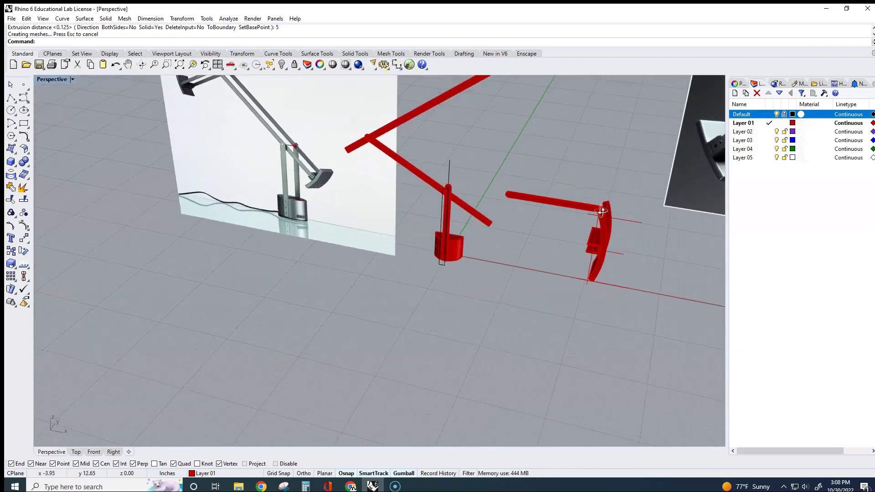
{"action": "scroll", "coordinate": [596, 260], "scroll_direction": "up", "scroll_amount": 3}
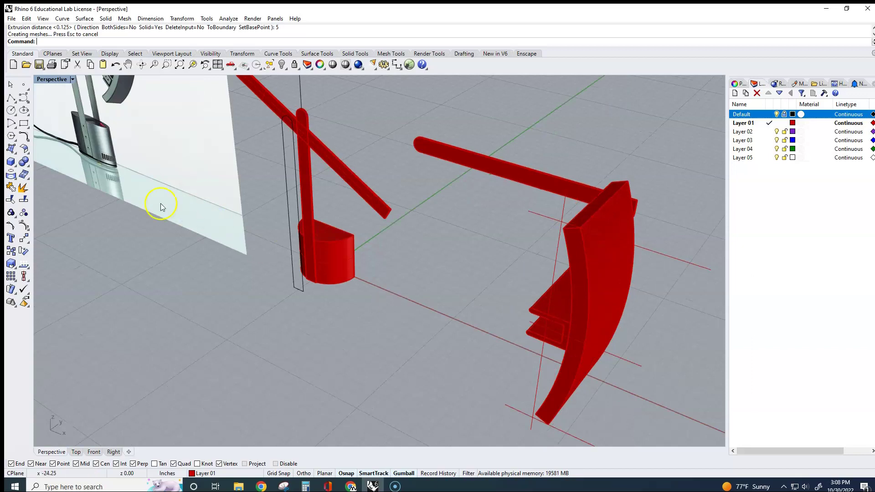
{"action": "left_click", "coordinate": [24, 161]}
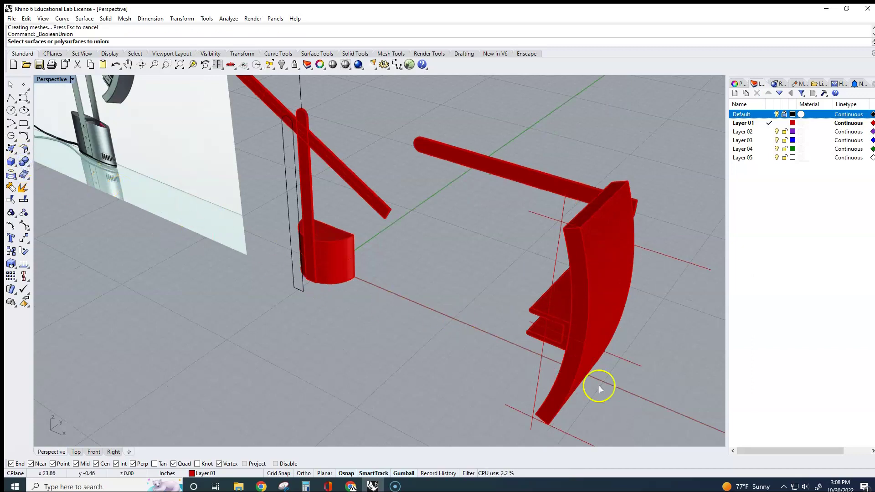
{"action": "scroll", "coordinate": [598, 386], "scroll_direction": "up", "scroll_amount": 5}
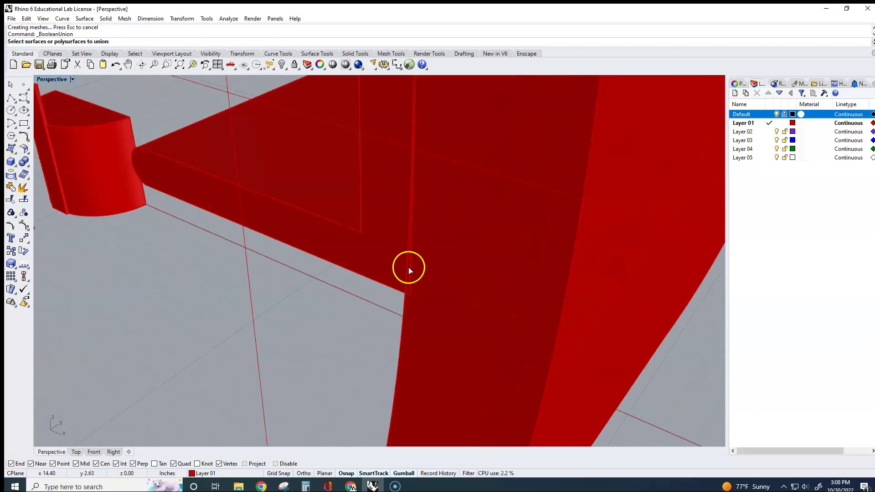
{"action": "left_click", "coordinate": [350, 227]}
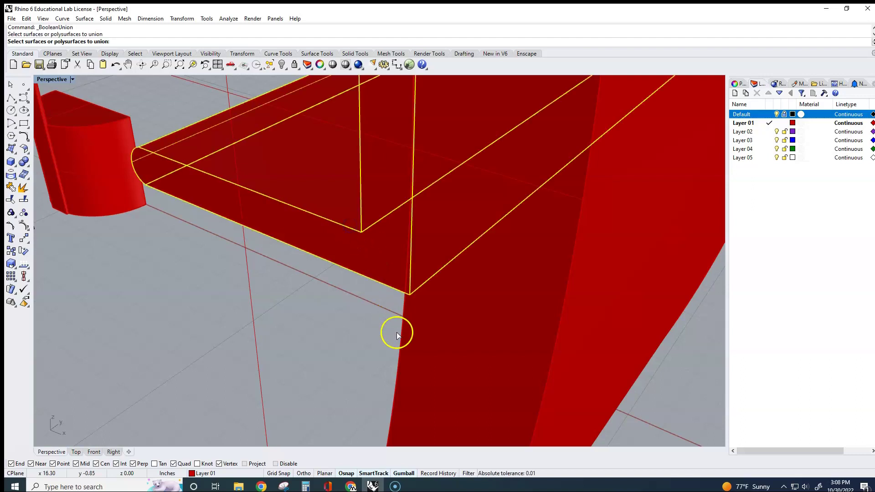
{"action": "left_click", "coordinate": [398, 344]}
{"action": "left_click", "coordinate": [403, 353]}
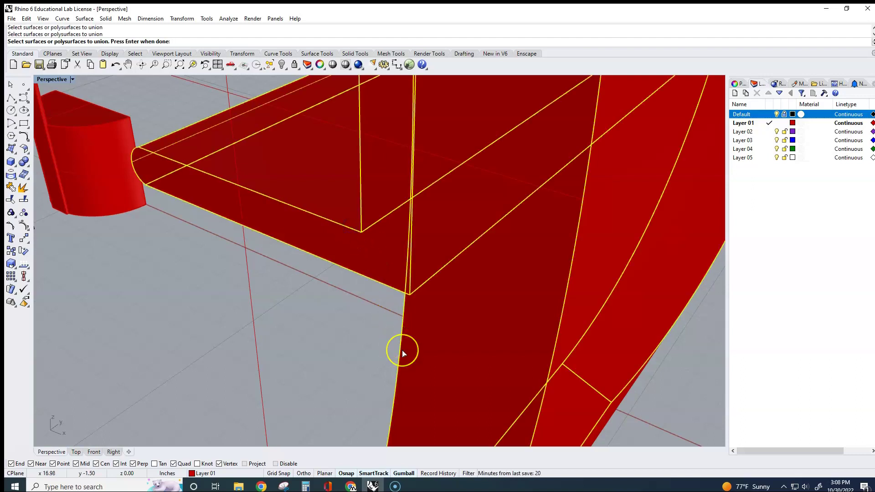
{"action": "key", "text": "Return"}
Examine the unioned counterweight and bracket in the Perspective view, including the joint between bracket and curved plate
{"action": "scroll", "coordinate": [402, 350], "scroll_direction": "down", "scroll_amount": 5}
{"action": "left_click", "coordinate": [417, 372]}
{"action": "right_click_drag", "start_coordinate": [450, 367], "coordinate": [469, 342]}
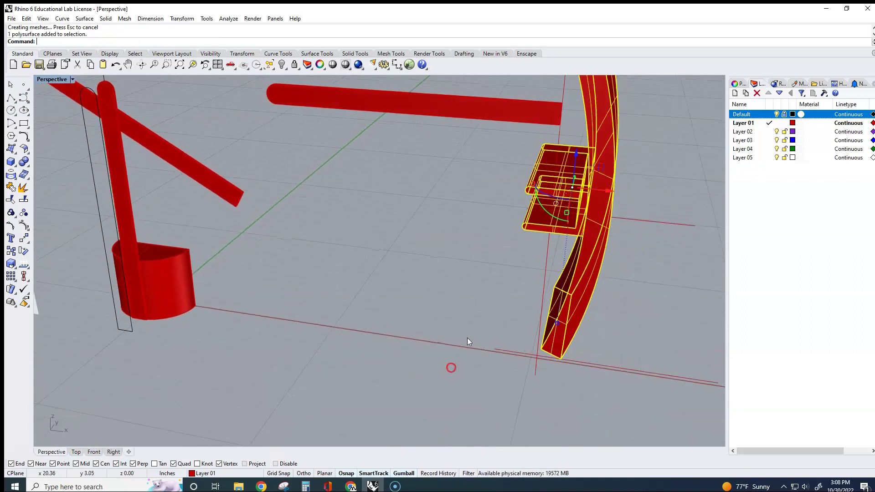
{"action": "scroll", "coordinate": [562, 234], "scroll_direction": "up", "scroll_amount": 2}
{"action": "scroll", "coordinate": [559, 258], "scroll_direction": "up", "scroll_amount": 3}
{"action": "scroll", "coordinate": [558, 258], "scroll_direction": "down", "scroll_amount": 2}
{"action": "key", "text": "Escape"}
{"action": "scroll", "coordinate": [562, 267], "scroll_direction": "up", "scroll_amount": 2}
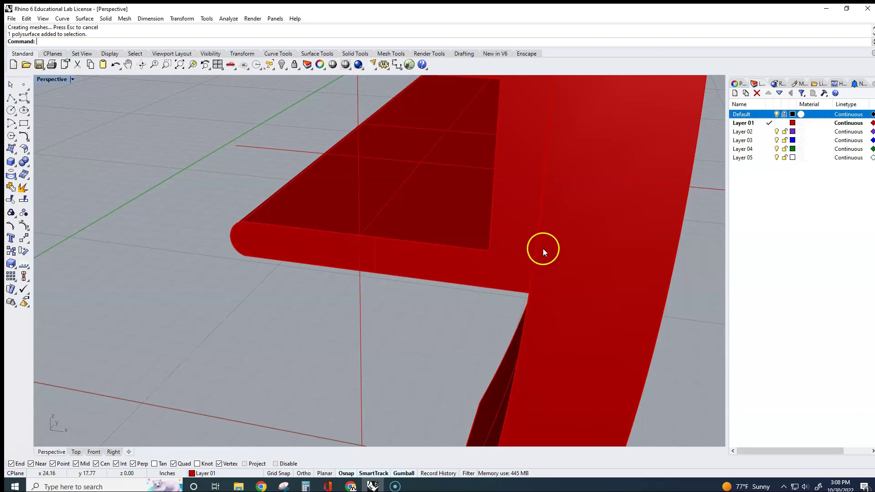
{"action": "scroll", "coordinate": [543, 248], "scroll_direction": "down", "scroll_amount": 5}
{"action": "right_click_drag", "start_coordinate": [543, 249], "coordinate": [557, 296]}
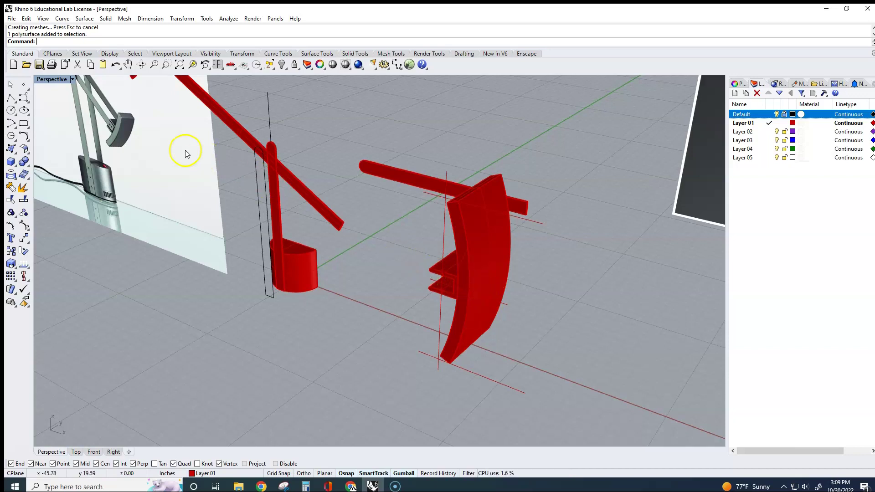
In the Front view, move the horizontal arm copy with its counterweight and guide lines below the ground line, away from the lamp
{"action": "double_click", "coordinate": [53, 81]}
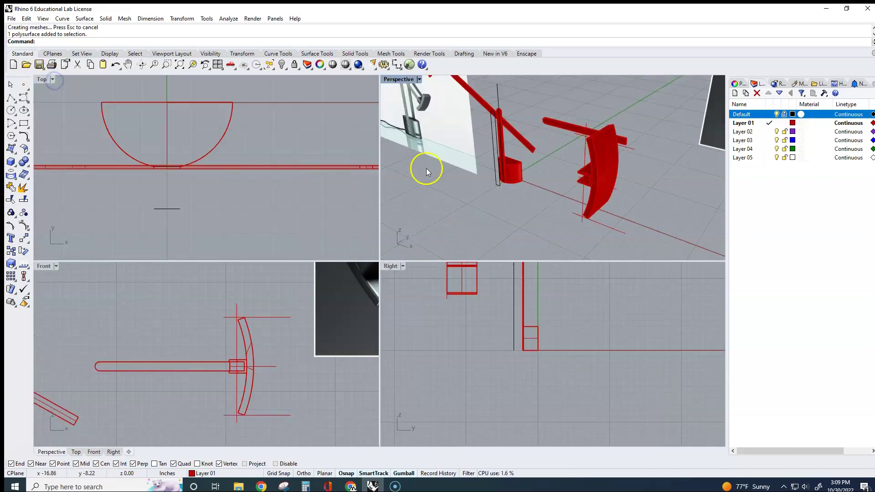
{"action": "scroll", "coordinate": [266, 197], "scroll_direction": "down", "scroll_amount": 6}
{"action": "scroll", "coordinate": [264, 196], "scroll_direction": "up", "scroll_amount": 3}
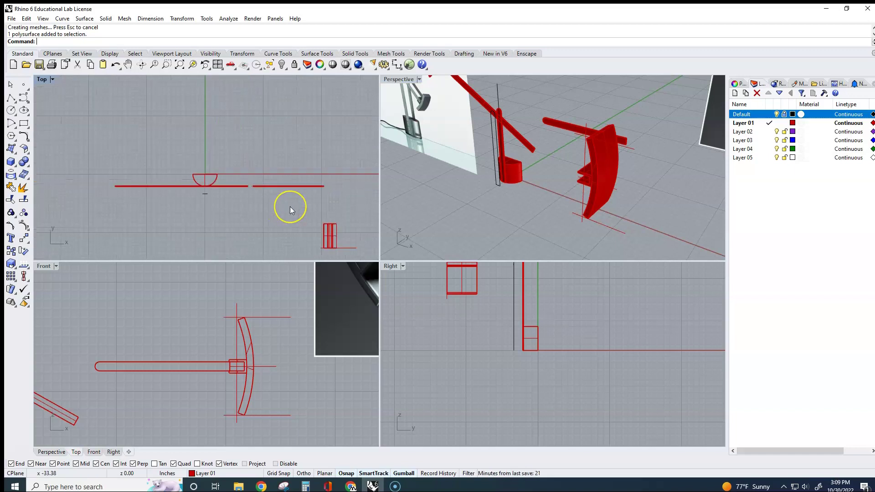
{"action": "double_click", "coordinate": [45, 267]}
{"action": "scroll", "coordinate": [121, 291], "scroll_direction": "down", "scroll_amount": 3}
{"action": "right_click_drag", "start_coordinate": [122, 292], "coordinate": [226, 232]}
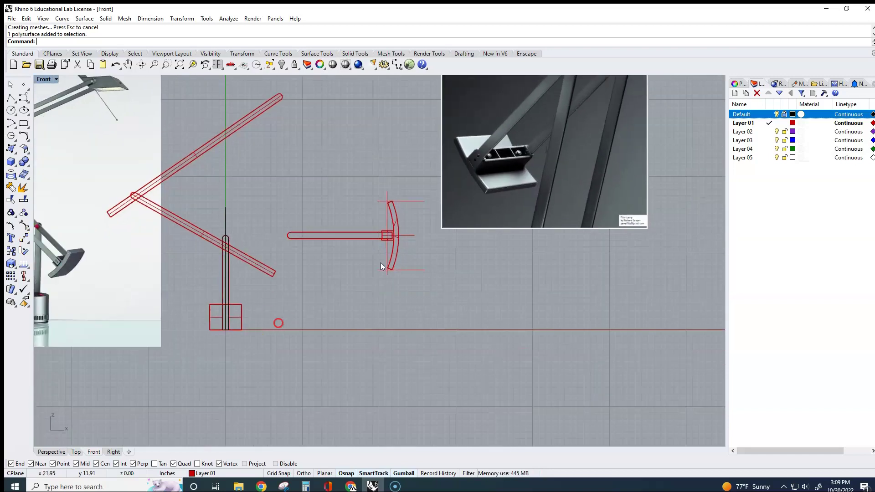
{"action": "left_click_drag", "start_coordinate": [273, 160], "coordinate": [464, 316]}
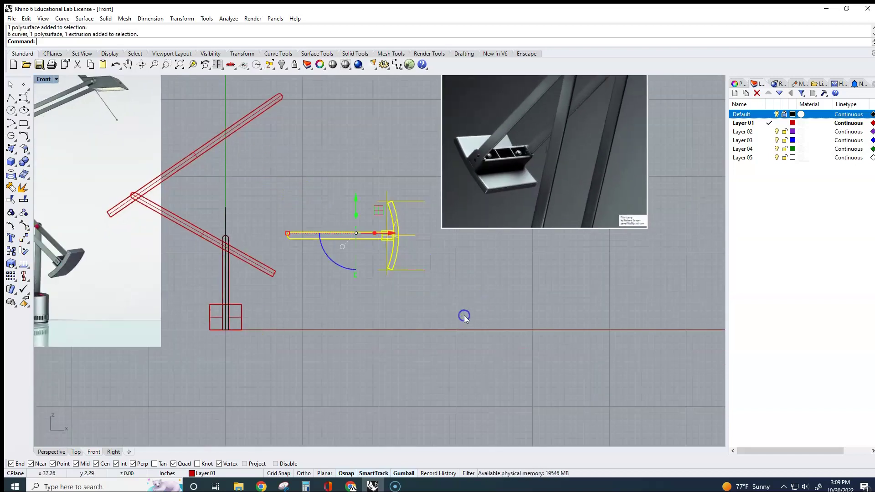
{"action": "left_click_drag", "start_coordinate": [387, 226], "coordinate": [493, 361]}
{"action": "key", "text": "Escape"}
{"action": "right_click_drag", "start_coordinate": [511, 399], "coordinate": [517, 375]}
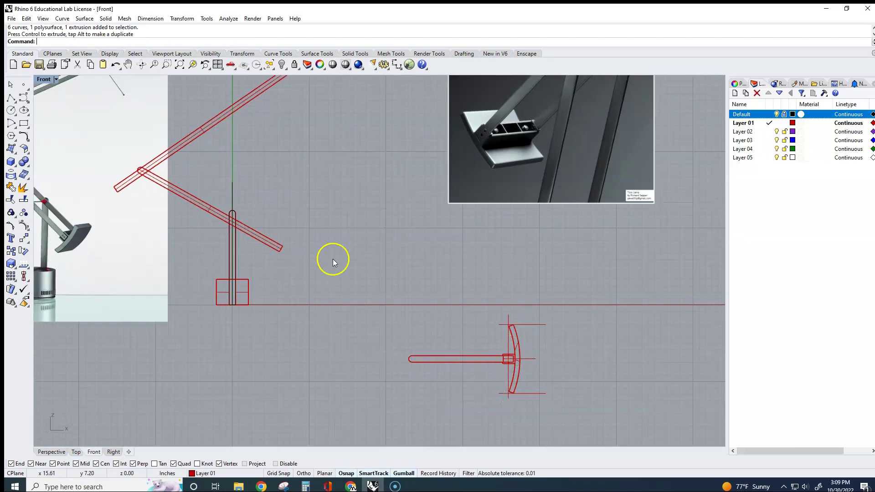
Duplicate the unioned counterweight solid and place the copy beside the lower end of the lamp's slanted lower arm
{"action": "left_click", "coordinate": [513, 357]}
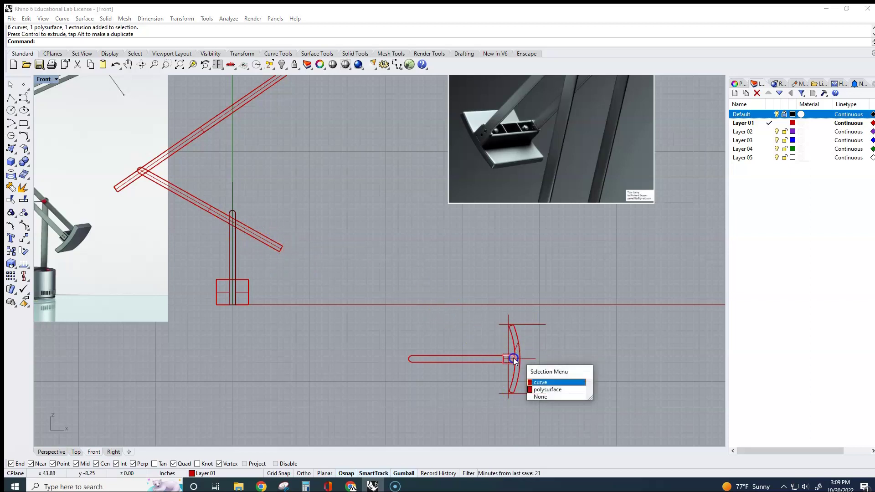
{"action": "left_click", "coordinate": [545, 390]}
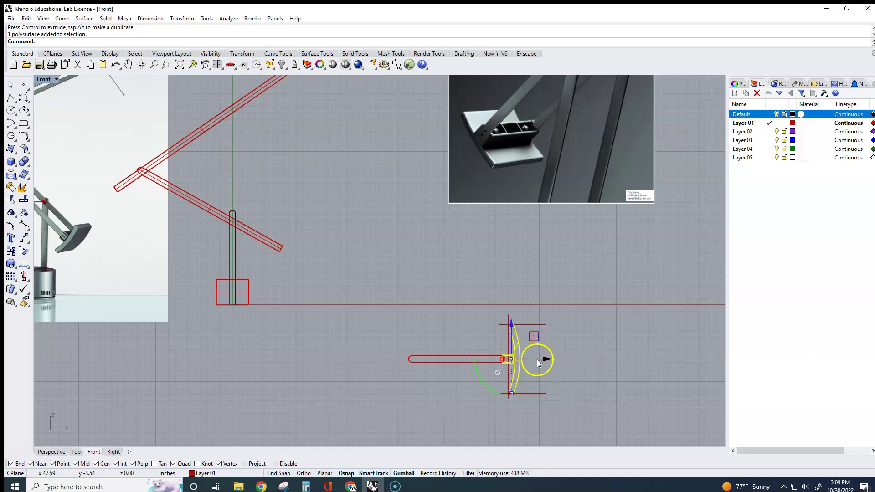
{"action": "left_click_drag", "start_coordinate": [533, 335], "coordinate": [324, 226]}
{"action": "scroll", "coordinate": [287, 254], "scroll_direction": "up", "scroll_amount": 5}
{"action": "scroll", "coordinate": [288, 258], "scroll_direction": "up", "scroll_amount": 2}
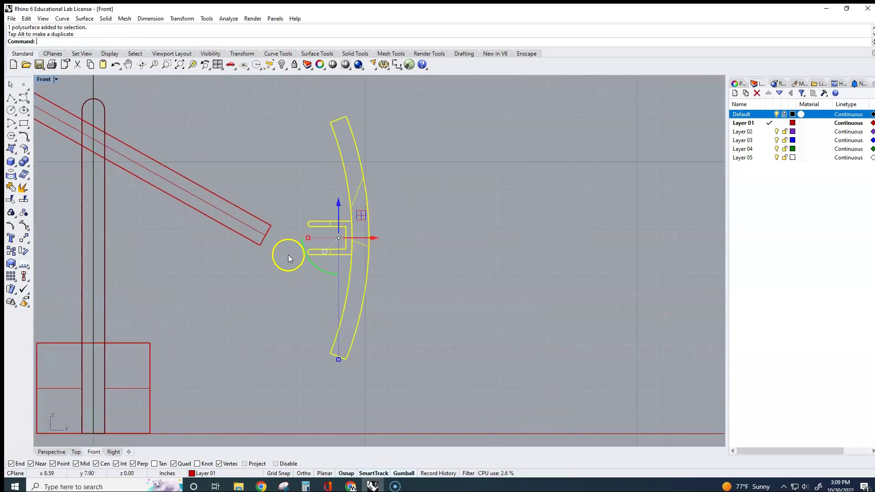
Move the counterweight copy from its bracket's upper inner corner onto the upper end corner of the slanted lower arm
{"action": "type", "text": "Move"}
{"action": "key", "text": "Return"}
{"action": "left_click", "coordinate": [346, 228]}
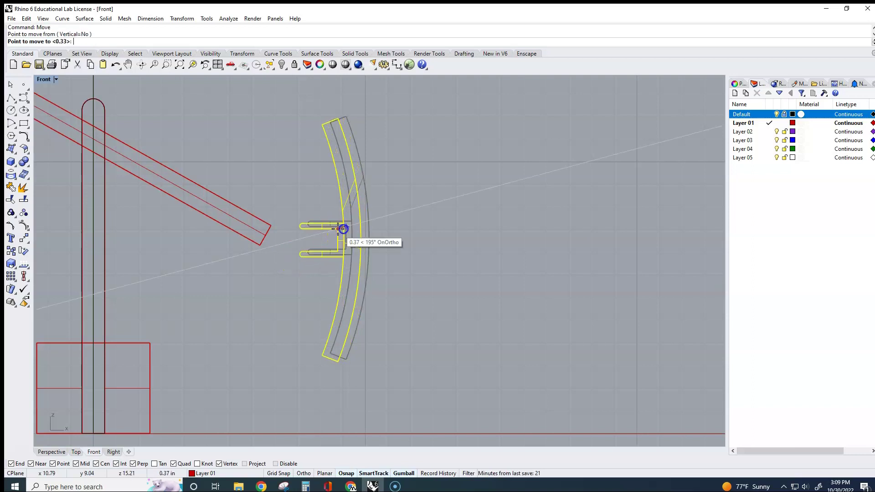
{"action": "left_click", "coordinate": [273, 224]}
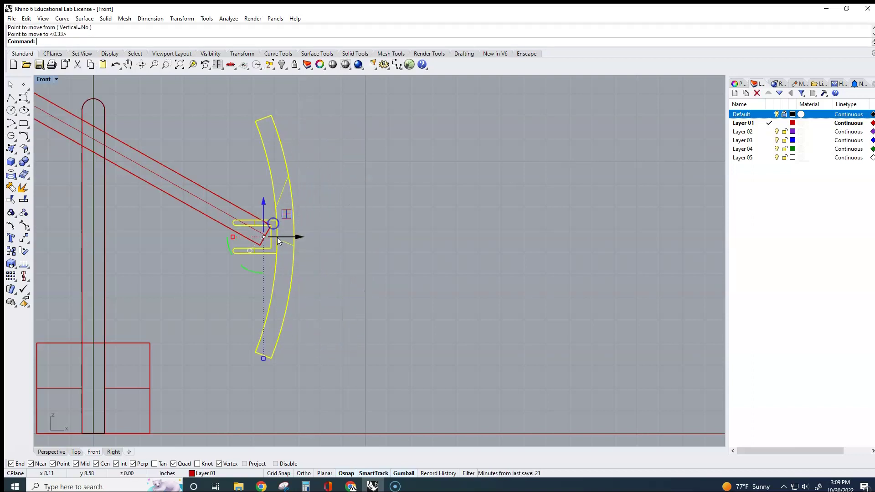
Rotate the counterweight copy about the shared corner so the bracket's inner edge aligns with the slanted arm's upper edge
{"action": "scroll", "coordinate": [250, 250], "scroll_direction": "up", "scroll_amount": 1}
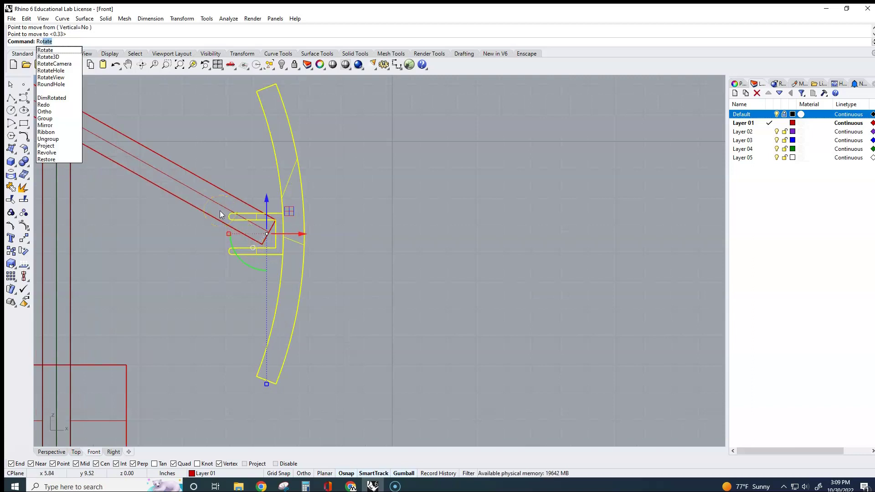
{"action": "key", "text": "Return"}
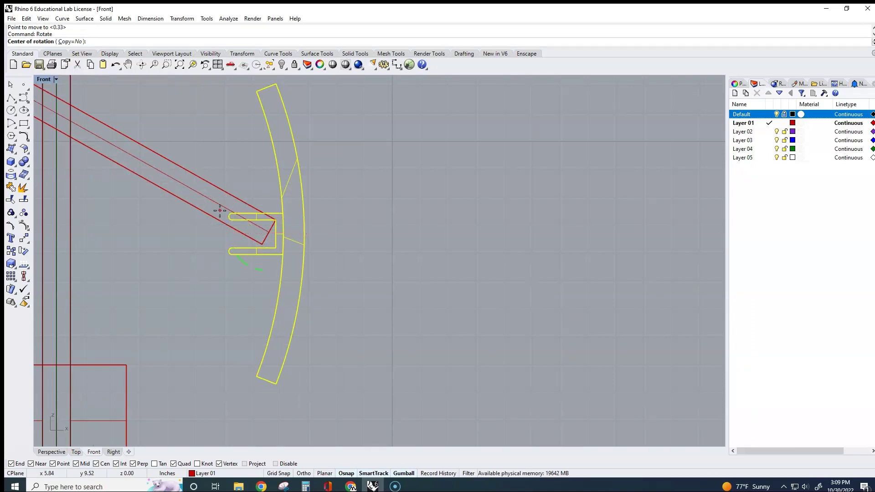
{"action": "scroll", "coordinate": [276, 242], "scroll_direction": "up", "scroll_amount": 5}
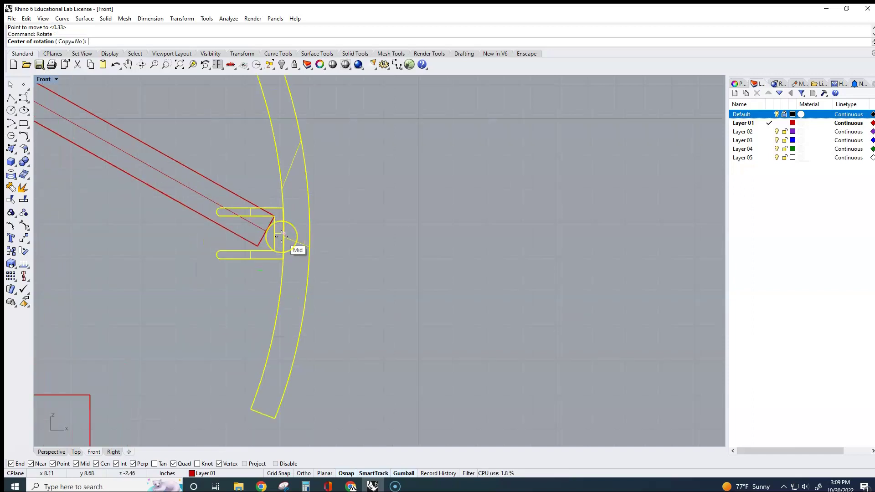
{"action": "left_click", "coordinate": [272, 204]}
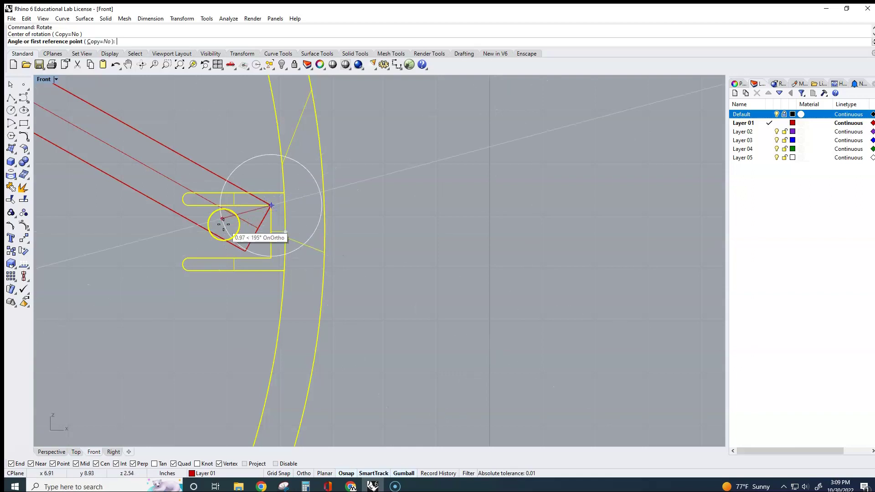
{"action": "left_click", "coordinate": [189, 205]}
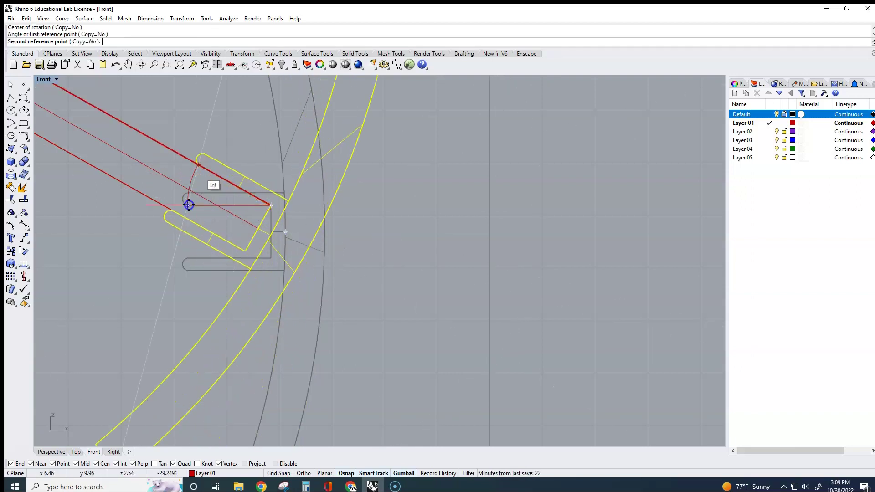
{"action": "left_click", "coordinate": [189, 205]}
{"action": "scroll", "coordinate": [188, 205], "scroll_direction": "down", "scroll_amount": 10}
{"action": "key", "text": "Escape"}
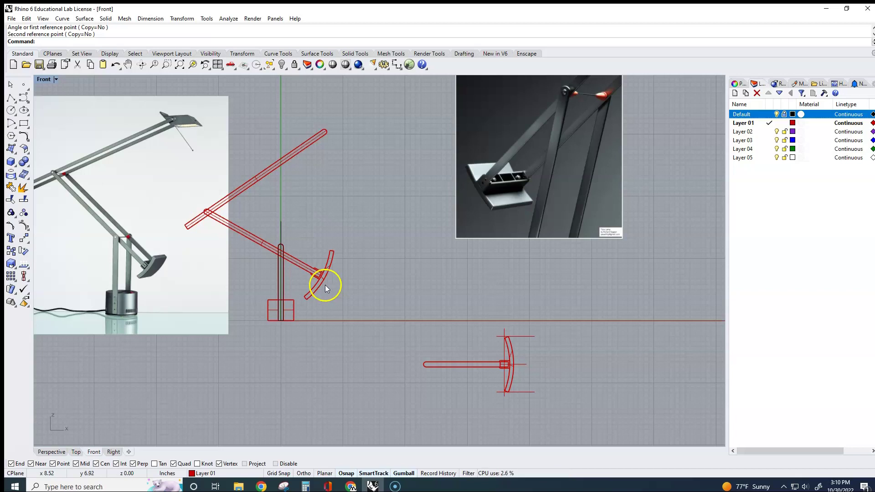
{"action": "scroll", "coordinate": [324, 286], "scroll_direction": "up", "scroll_amount": 2}
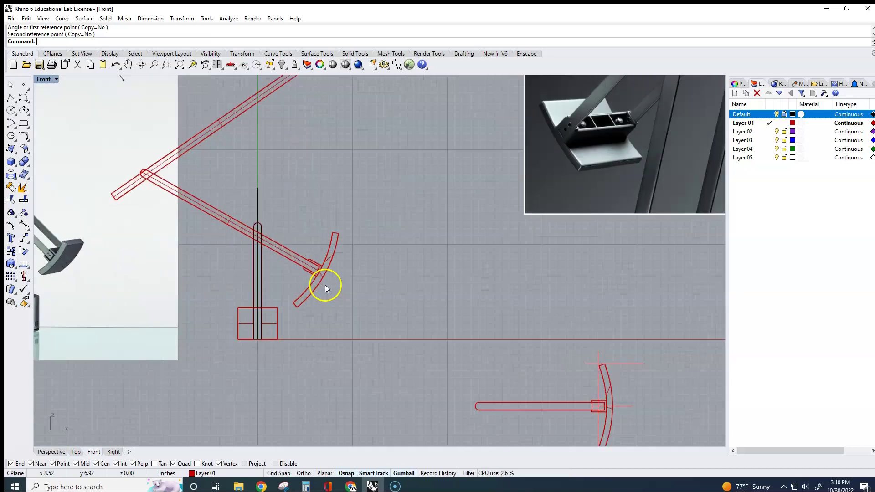
Try to shift the upper arm back along Y in the Top view by one arm thickness, to sit directly behind the lower arm
{"action": "double_click", "coordinate": [42, 80]}
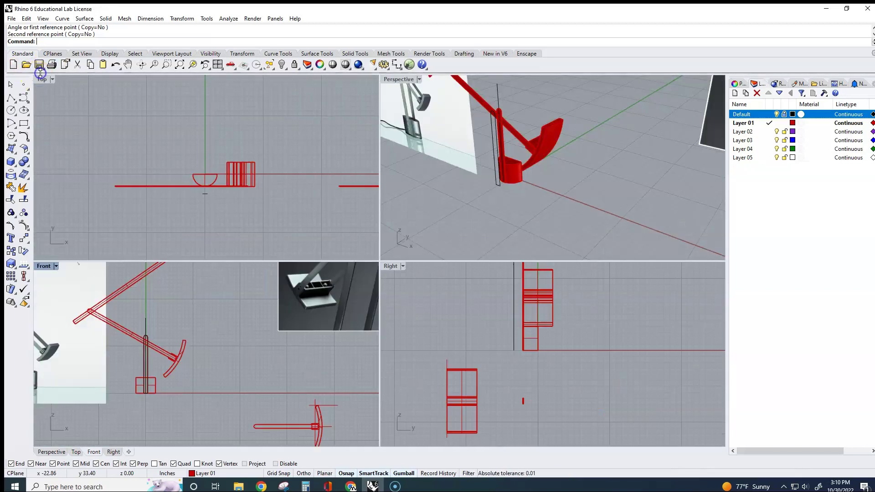
{"action": "double_click", "coordinate": [41, 80]}
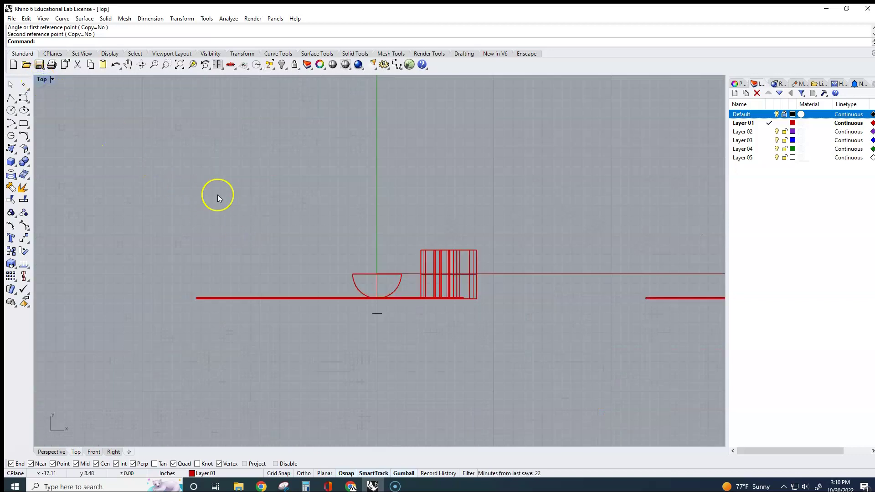
{"action": "scroll", "coordinate": [296, 264], "scroll_direction": "down", "scroll_amount": 2}
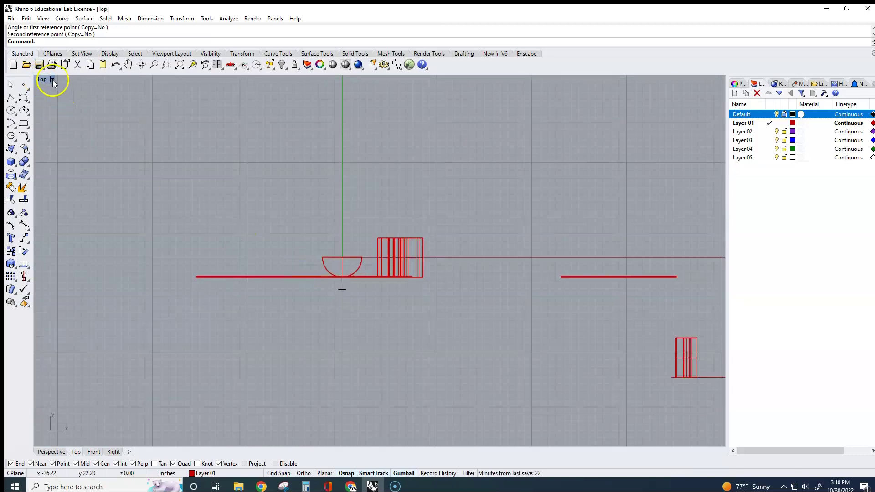
{"action": "double_click", "coordinate": [41, 80]}
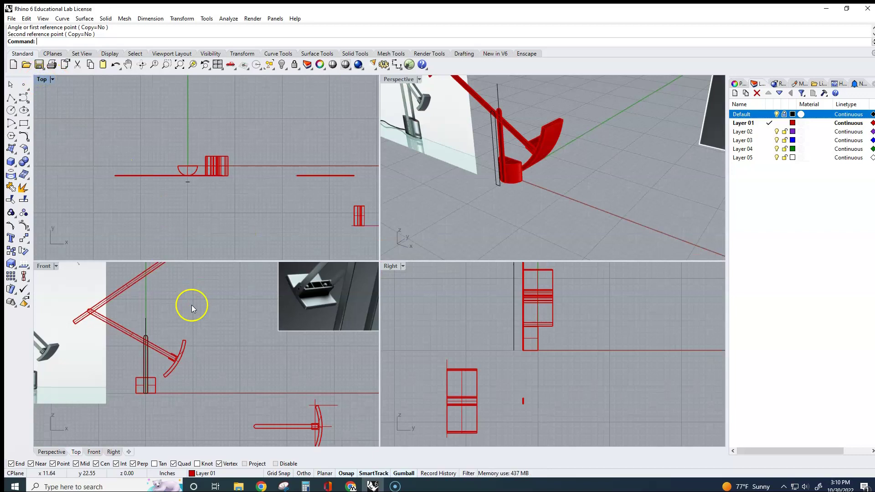
{"action": "scroll", "coordinate": [191, 304], "scroll_direction": "down", "scroll_amount": 3}
{"action": "scroll", "coordinate": [167, 321], "scroll_direction": "up", "scroll_amount": 3}
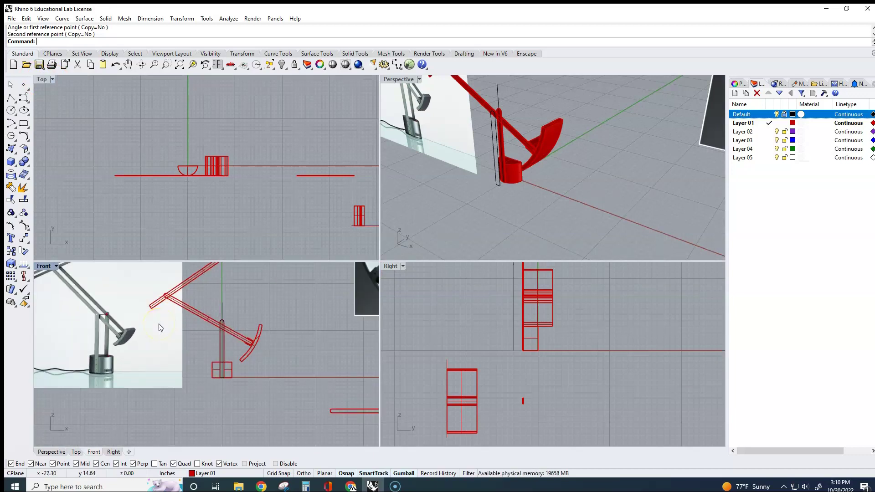
{"action": "left_click", "coordinate": [196, 312]}
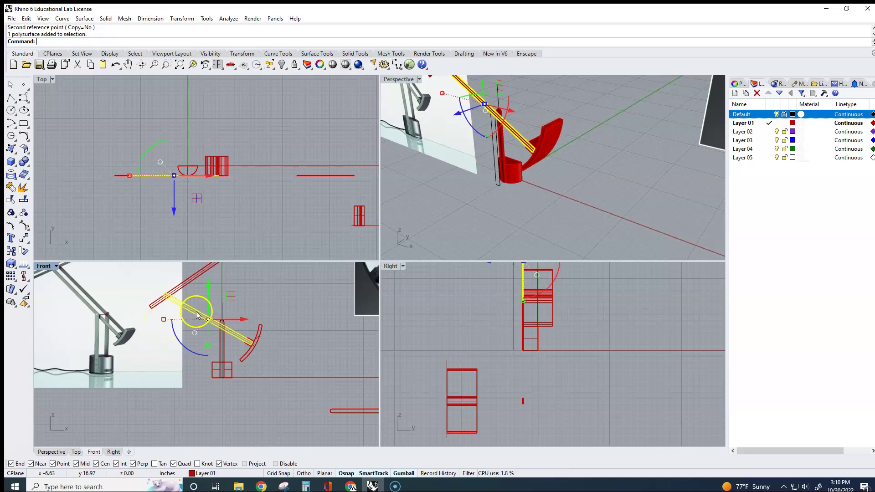
{"action": "left_click", "coordinate": [194, 219]}
{"action": "scroll", "coordinate": [160, 197], "scroll_direction": "up", "scroll_amount": 5}
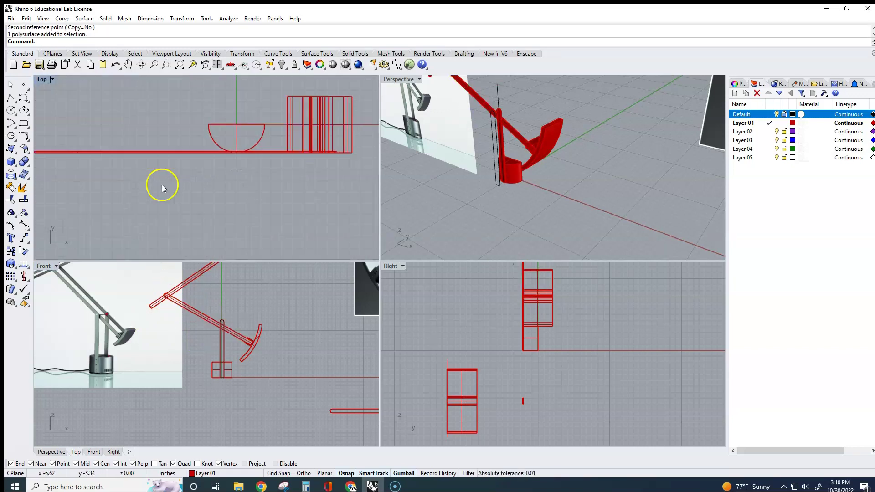
{"action": "left_click", "coordinate": [64, 150]}
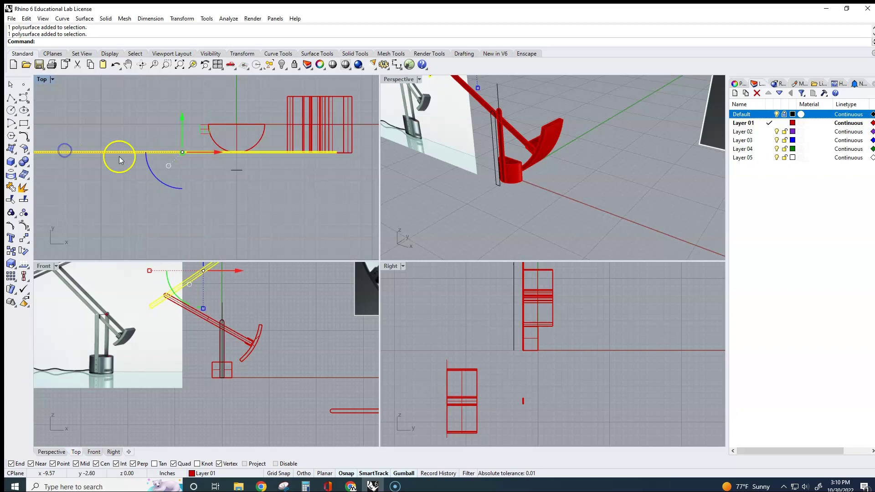
{"action": "scroll", "coordinate": [160, 143], "scroll_direction": "up", "scroll_amount": 4}
{"action": "scroll", "coordinate": [193, 160], "scroll_direction": "up", "scroll_amount": 3}
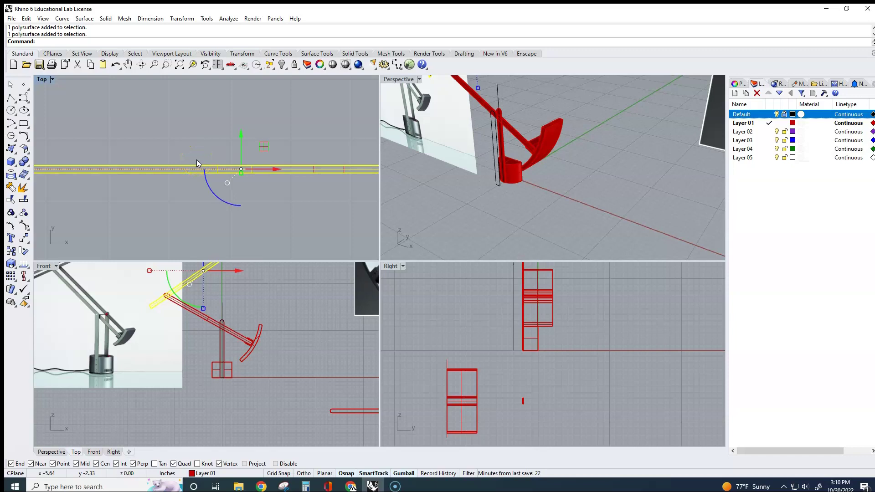
{"action": "left_click_drag", "start_coordinate": [241, 154], "coordinate": [242, 148]}
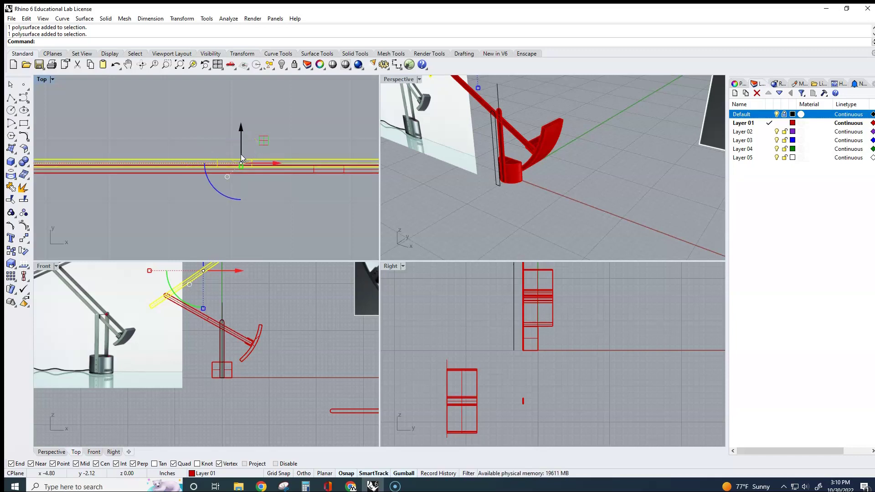
{"action": "left_click_drag", "start_coordinate": [240, 140], "coordinate": [243, 162]}
Check the offset between the two arms in Perspective and undo the upper arm's move
{"action": "left_click", "coordinate": [270, 222]}
{"action": "left_click", "coordinate": [282, 241]}
{"action": "left_click", "coordinate": [440, 195]}
{"action": "mouse_move", "coordinate": [631, 215]}
{"action": "right_mouse_down", "text": "shift"}
{"action": "mouse_move", "coordinate": [570, 201]}
{"action": "mouse_move", "coordinate": [546, 207]}
{"action": "mouse_move", "coordinate": [567, 201]}
{"action": "right_mouse_up", "text": "shift"}
{"action": "right_click_drag", "start_coordinate": [524, 223], "coordinate": [539, 182]}
{"action": "scroll", "coordinate": [519, 121], "scroll_direction": "up", "scroll_amount": 10}
{"action": "left_click", "coordinate": [534, 155]}
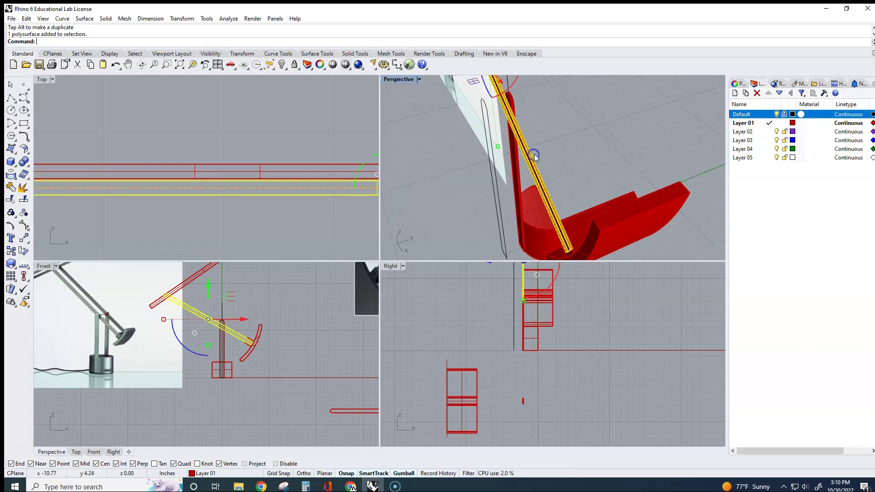
{"action": "key", "text": "ctrl+z"}
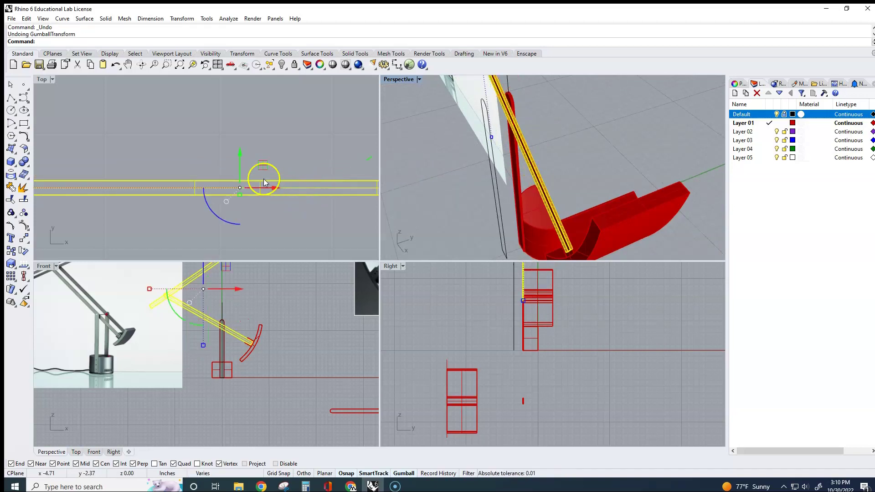
Move both slanted arms back along Y by one arm thickness so they sit behind the vertical post
{"action": "left_click", "coordinate": [240, 164]}
{"action": "left_click", "coordinate": [239, 162]}
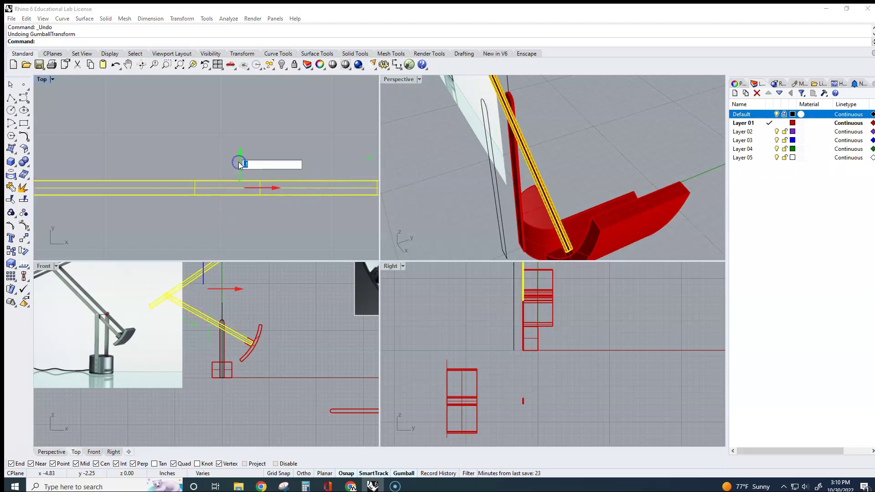
{"action": "type", "text": "1.25"}
{"action": "key", "text": "Return"}
{"action": "left_click", "coordinate": [440, 188]}
{"action": "right_click_drag", "start_coordinate": [463, 197], "coordinate": [588, 151]}
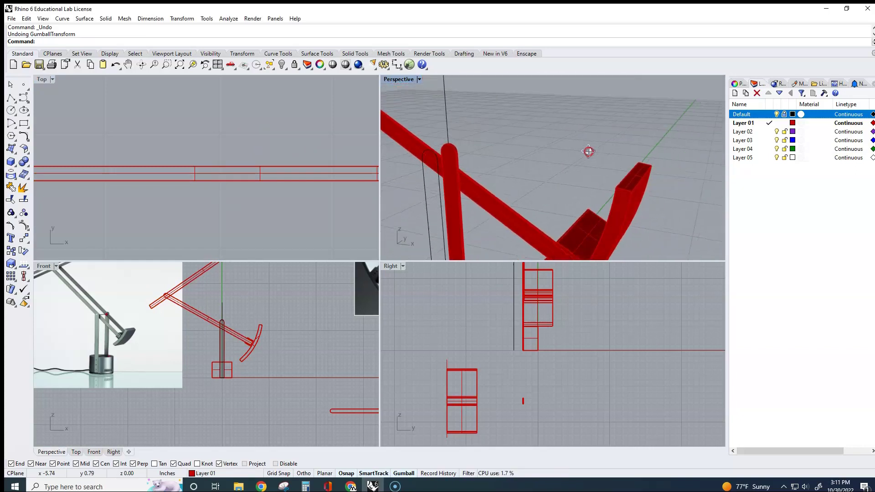
{"action": "scroll", "coordinate": [525, 160], "scroll_direction": "down", "scroll_amount": 6}
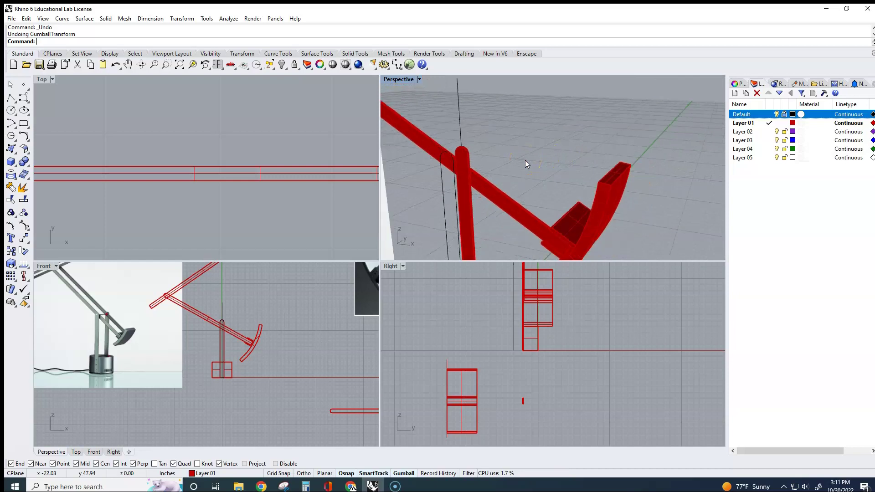
{"action": "right_click_drag", "start_coordinate": [505, 183], "coordinate": [499, 172]}
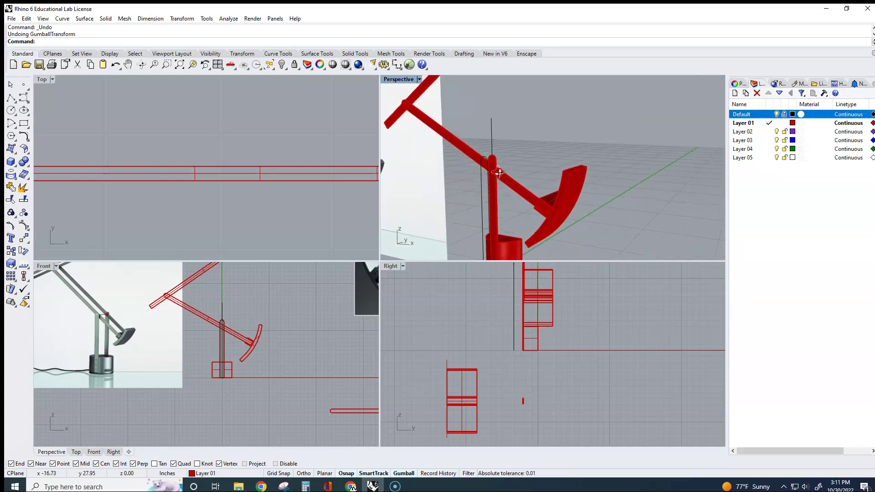
Shift only the upper arm back along Y in the Top view until it sits just behind the lower arm with a slight gap
{"action": "left_click", "coordinate": [200, 347]}
{"action": "scroll", "coordinate": [199, 347], "scroll_direction": "up", "scroll_amount": 8}
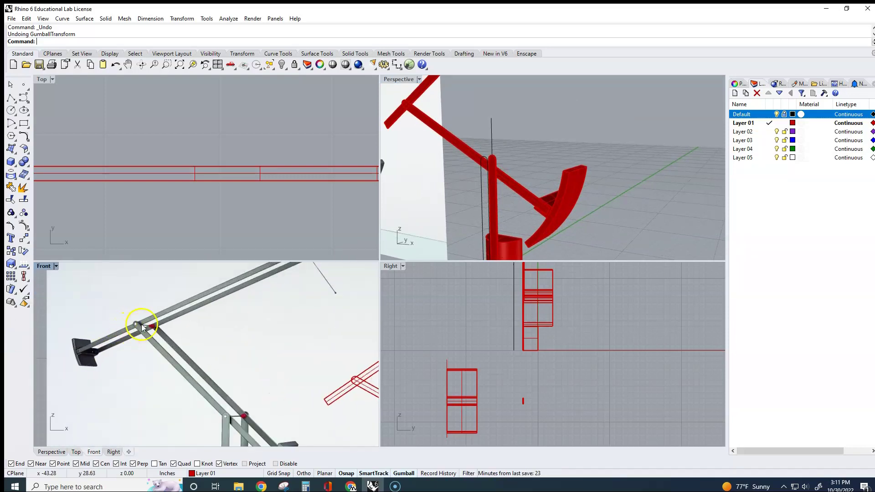
{"action": "scroll", "coordinate": [531, 131], "scroll_direction": "down", "scroll_amount": 5}
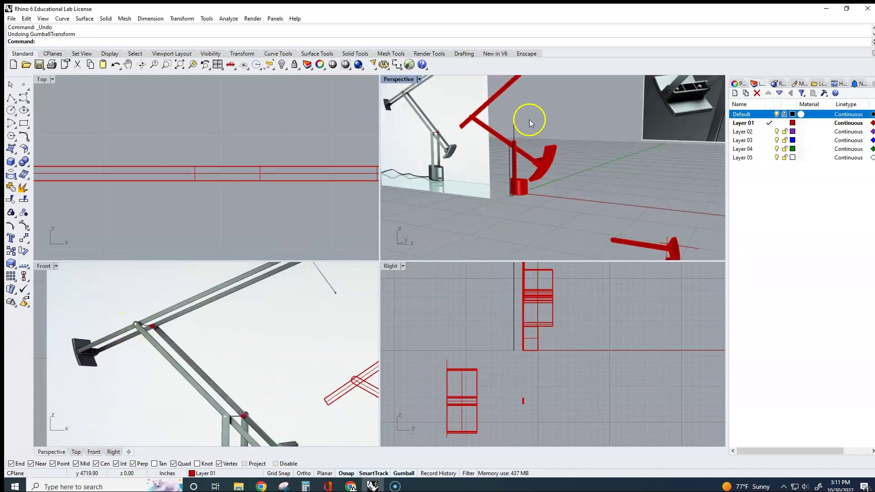
{"action": "scroll", "coordinate": [263, 123], "scroll_direction": "down", "scroll_amount": 5}
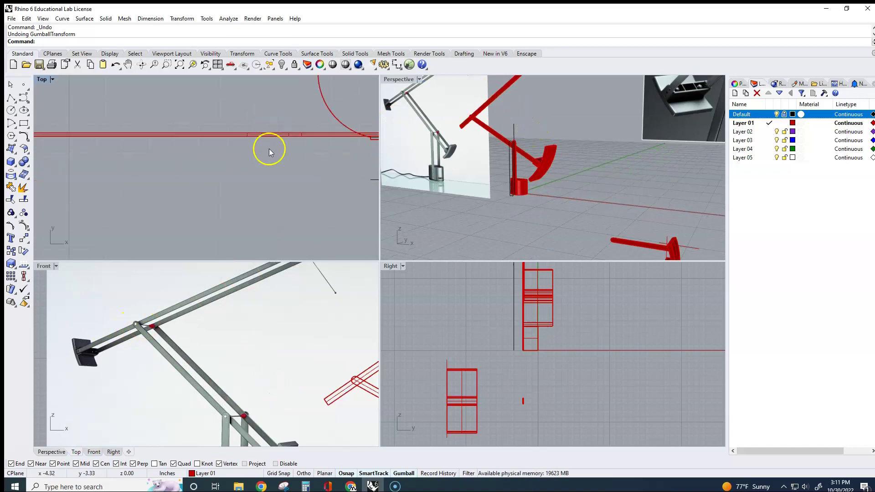
{"action": "left_click", "coordinate": [500, 94]}
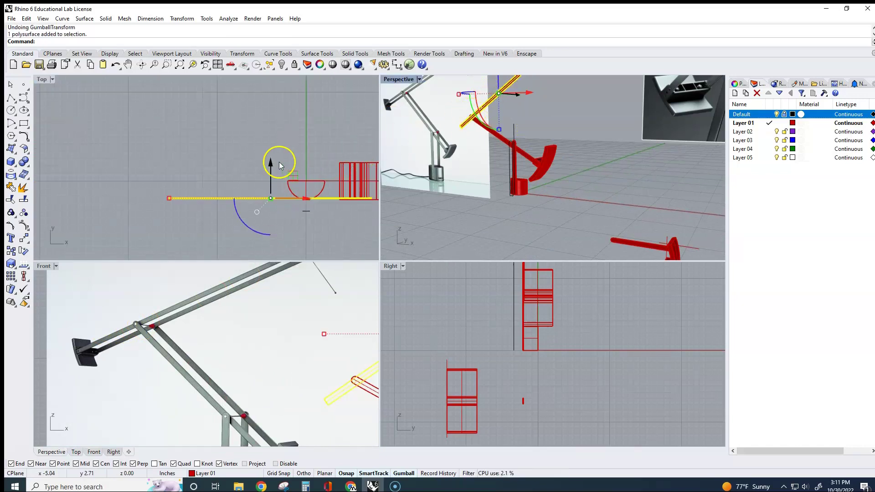
{"action": "scroll", "coordinate": [256, 165], "scroll_direction": "up", "scroll_amount": 4}
{"action": "left_click_drag", "start_coordinate": [283, 203], "coordinate": [284, 174]}
{"action": "scroll", "coordinate": [278, 196], "scroll_direction": "up", "scroll_amount": 4}
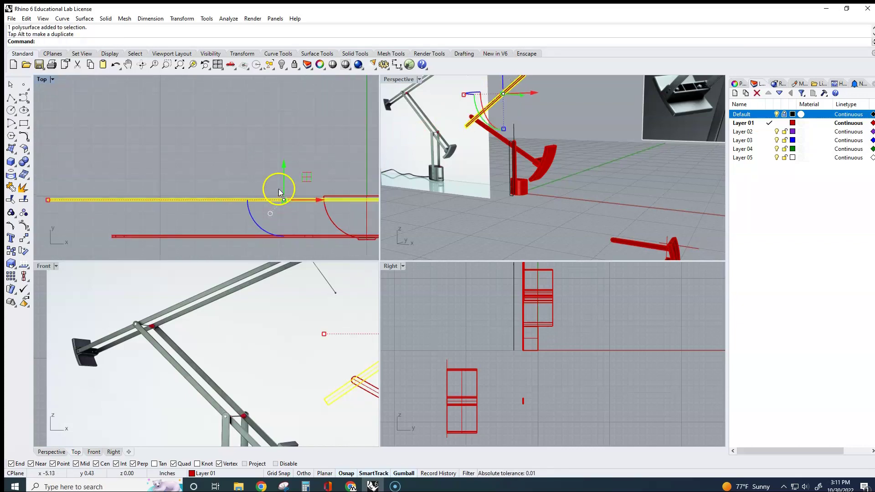
{"action": "left_click_drag", "start_coordinate": [287, 123], "coordinate": [286, 196]}
{"action": "scroll", "coordinate": [282, 186], "scroll_direction": "up", "scroll_amount": 8}
{"action": "key", "text": "Escape"}
Examine the arm joint in Perspective and compare the lamp model with both reference pictures in the Front view
{"action": "right_click_drag", "start_coordinate": [451, 157], "coordinate": [497, 134]}
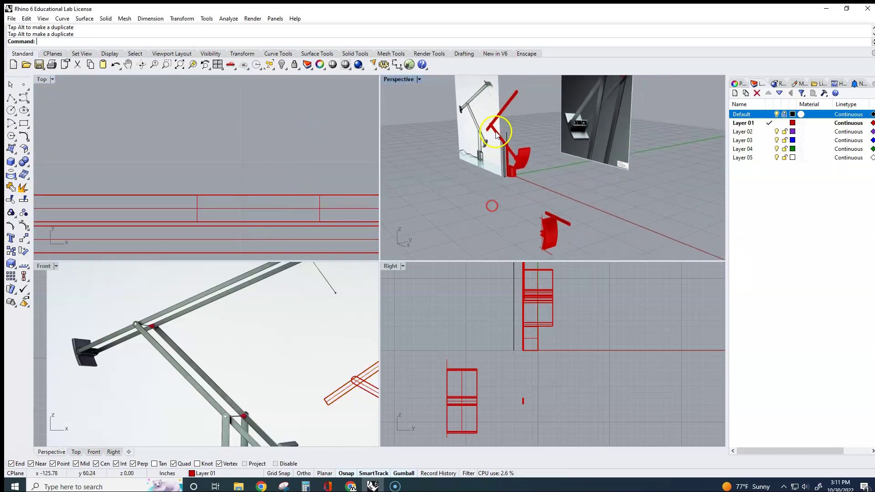
{"action": "scroll", "coordinate": [496, 132], "scroll_direction": "up", "scroll_amount": 8}
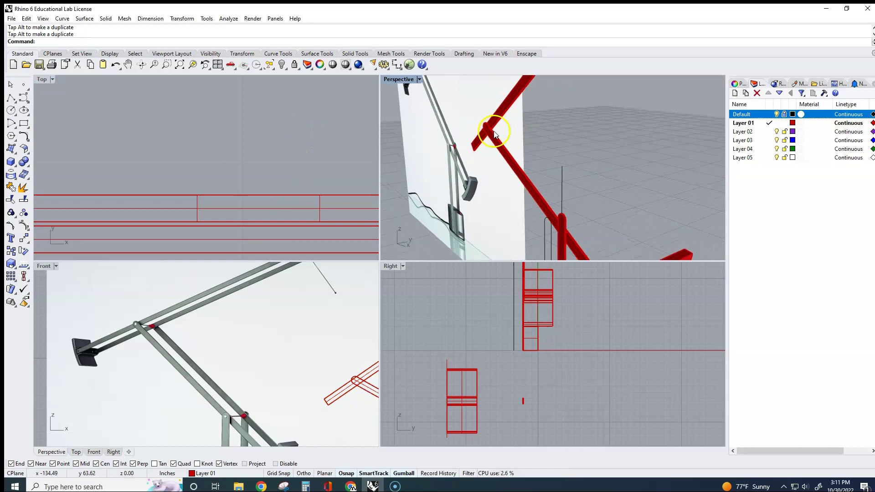
{"action": "scroll", "coordinate": [496, 133], "scroll_direction": "down", "scroll_amount": 5}
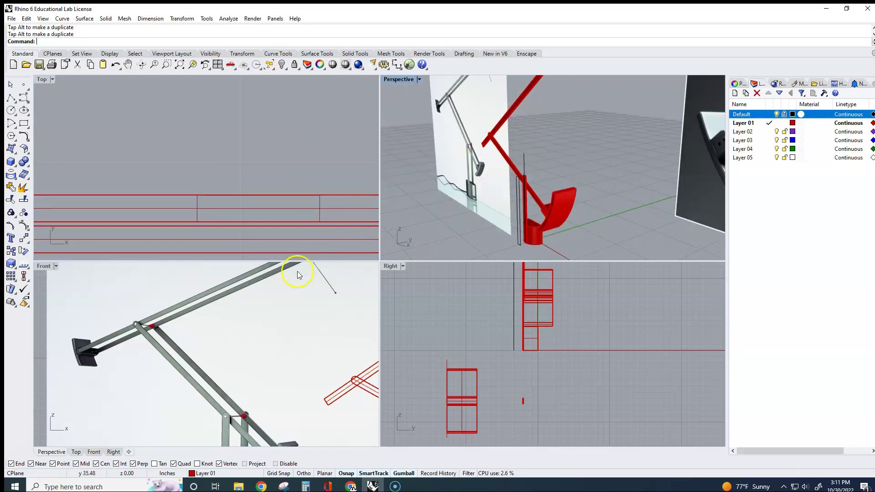
{"action": "double_click", "coordinate": [39, 268]}
{"action": "scroll", "coordinate": [215, 294], "scroll_direction": "down", "scroll_amount": 3}
{"action": "right_click_drag", "start_coordinate": [254, 306], "coordinate": [260, 253]}
{"action": "scroll", "coordinate": [468, 346], "scroll_direction": "up", "scroll_amount": 3}
{"action": "scroll", "coordinate": [467, 339], "scroll_direction": "down", "scroll_amount": 3}
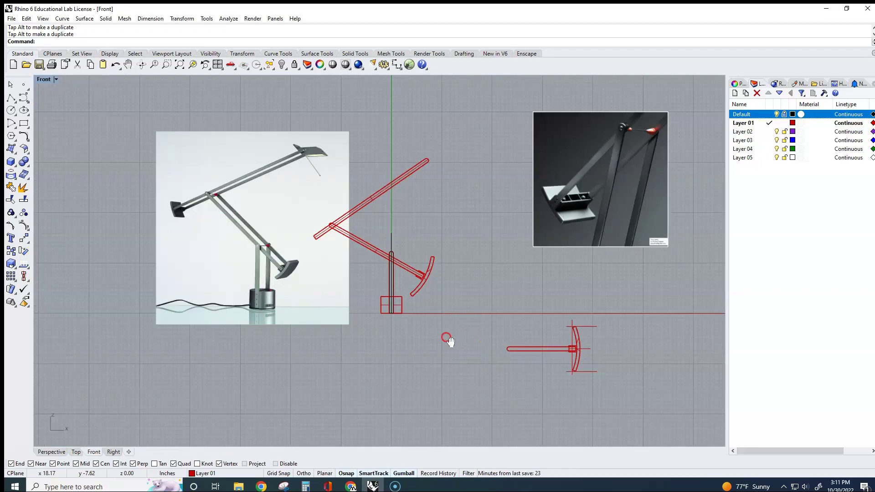
{"action": "right_click_drag", "start_coordinate": [450, 341], "coordinate": [446, 338]}
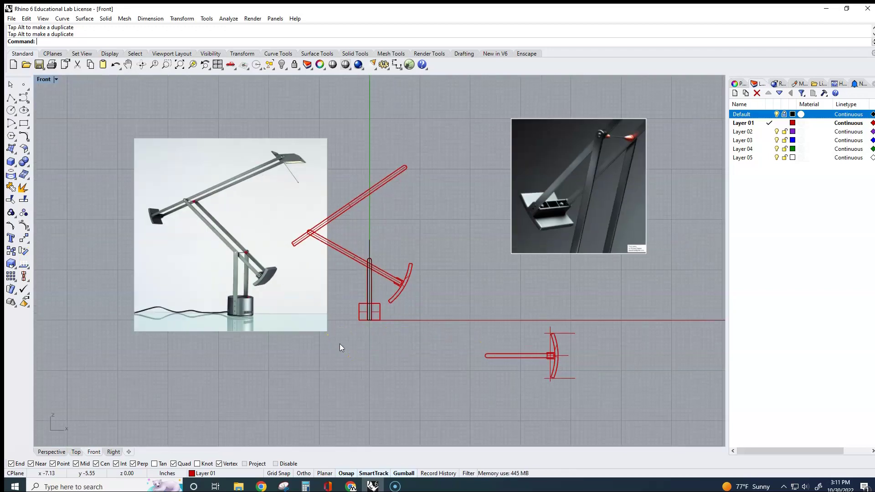